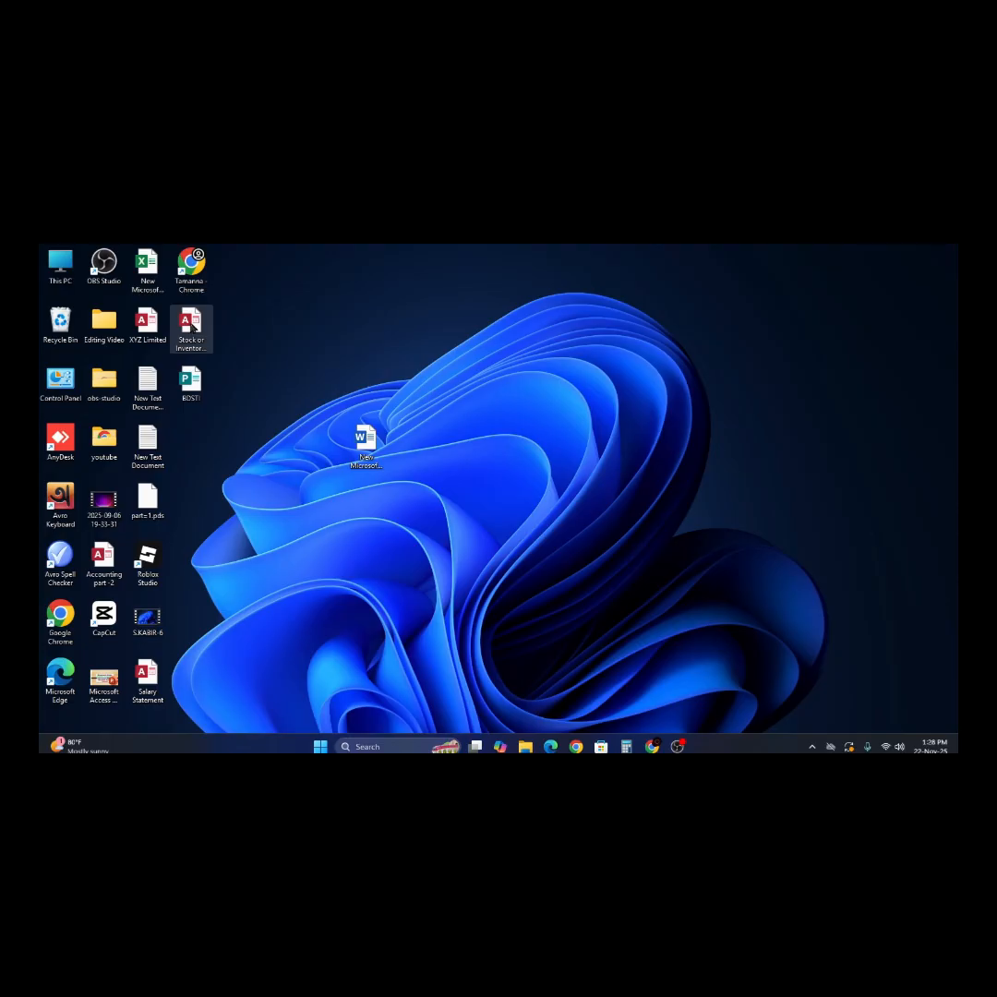
- Open the Stock or Inventory Database file and look through the Invoce Details subreport down to its totals
{"action": "double_click", "coordinate": [191, 324]}
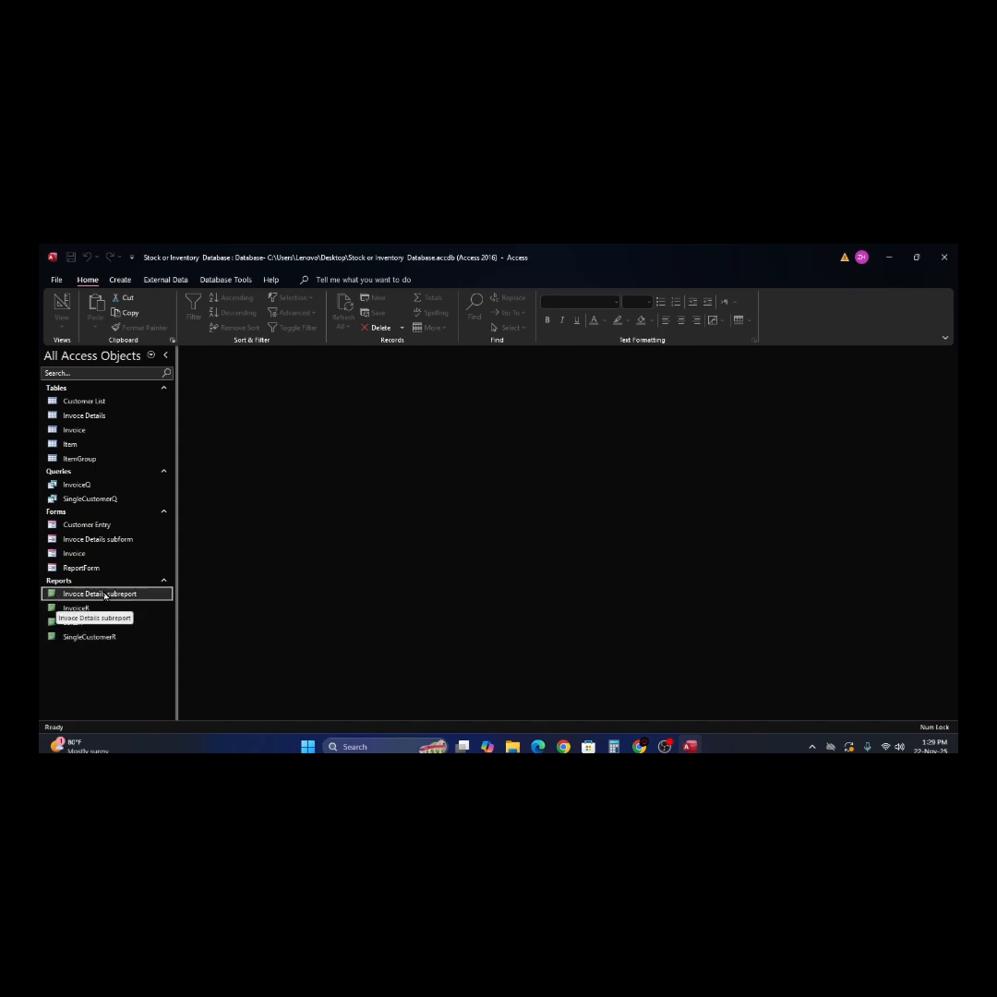
{"action": "double_click", "coordinate": [56, 598]}
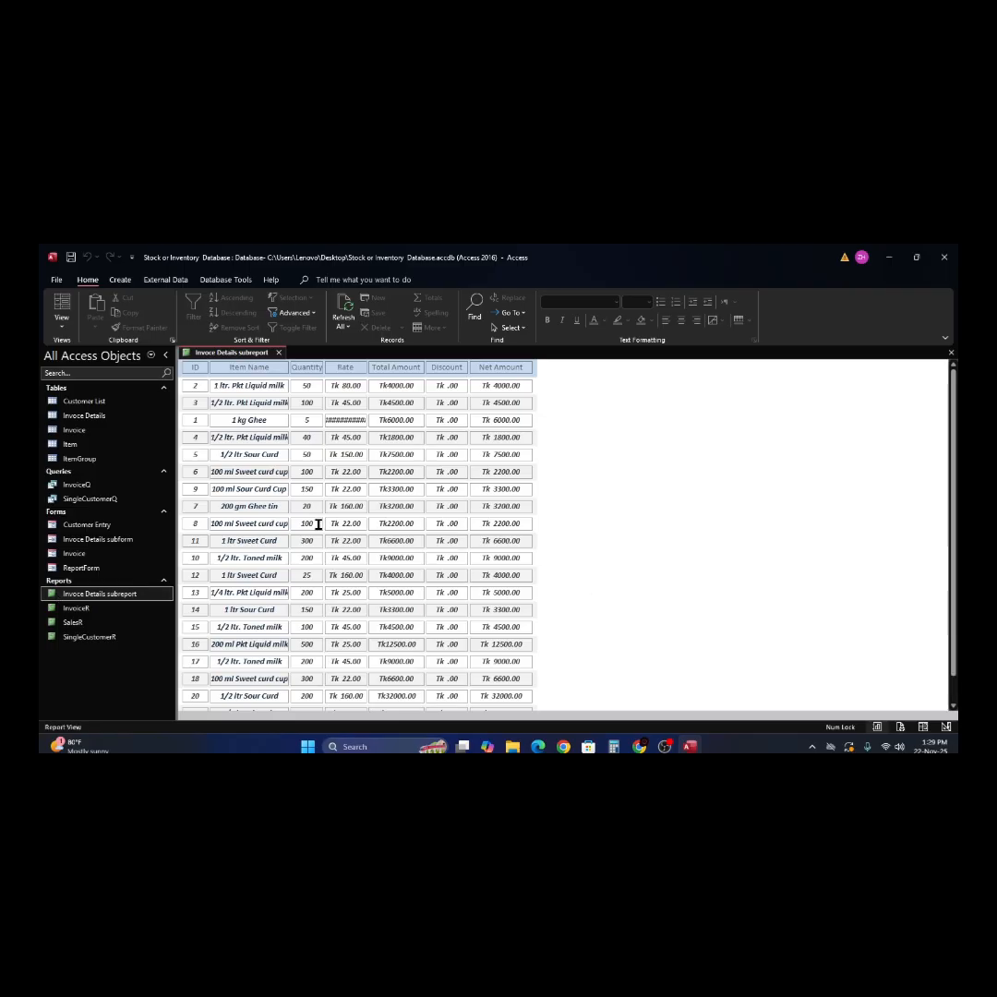
{"action": "scroll", "coordinate": [314, 535], "scroll_direction": "down", "scroll_amount": 3}
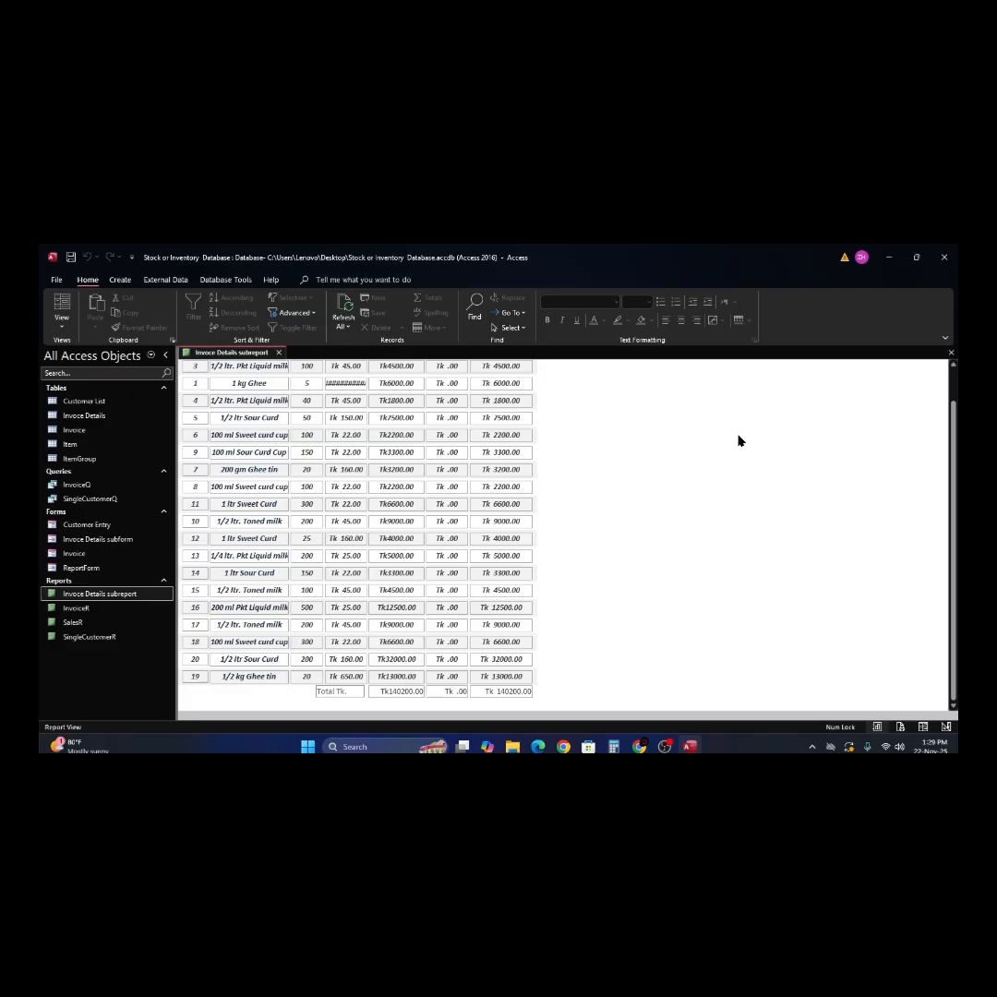
{"action": "left_click", "coordinate": [950, 354]}
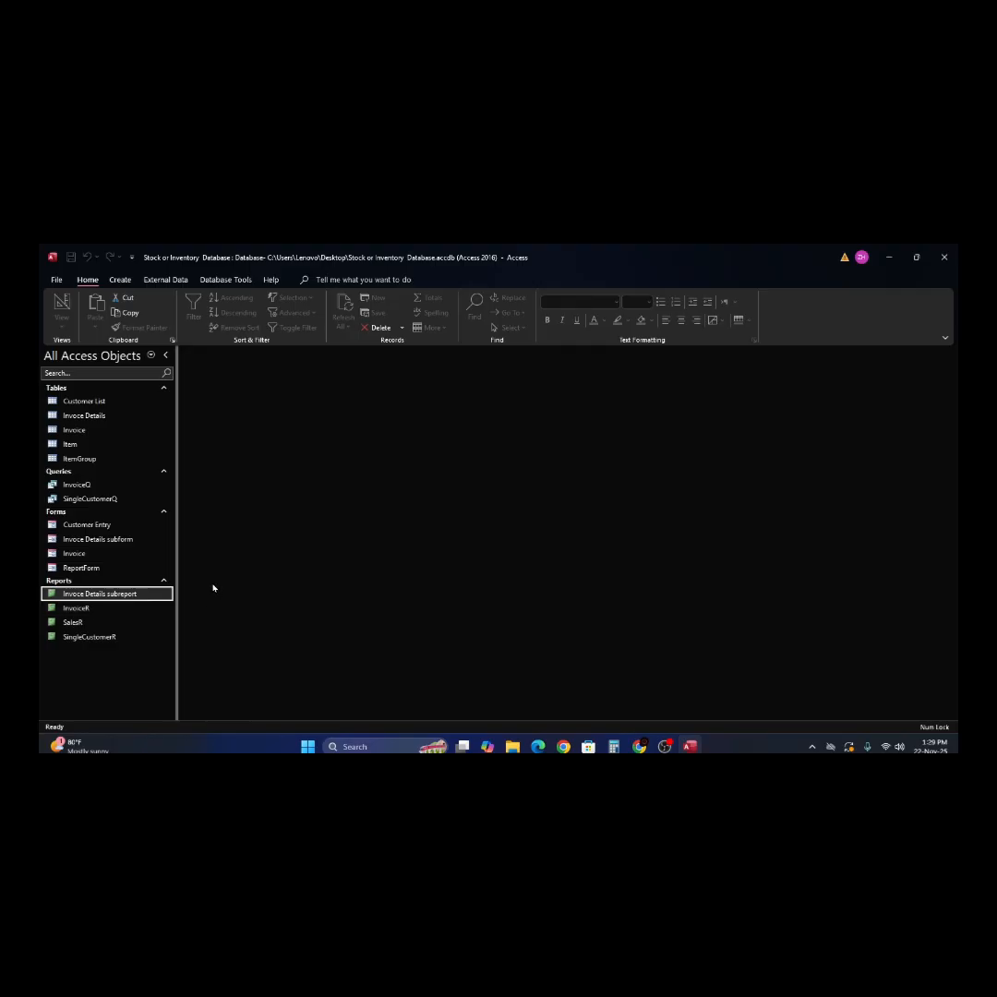
- Duplicate the InvoiceQ query and name the copy CustomerDueQ
{"action": "left_click", "coordinate": [65, 489]}
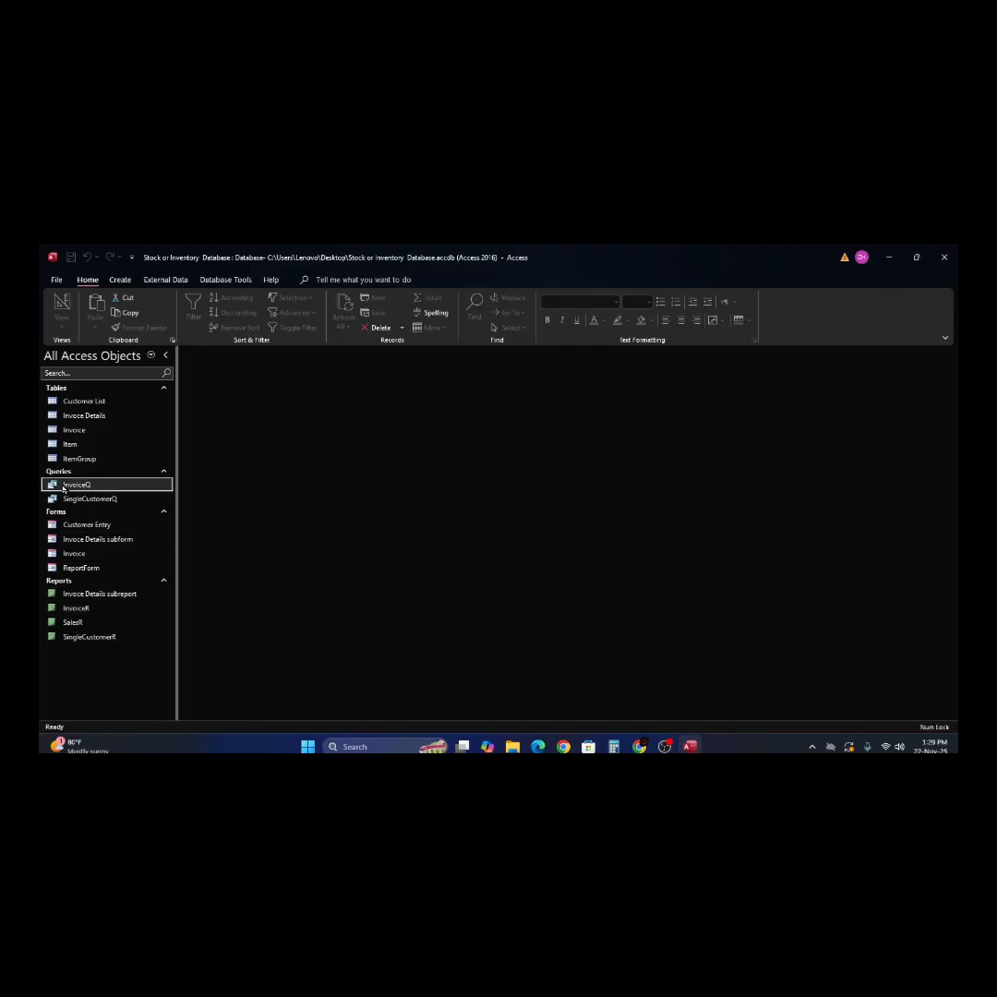
{"action": "left_click", "coordinate": [114, 500]}
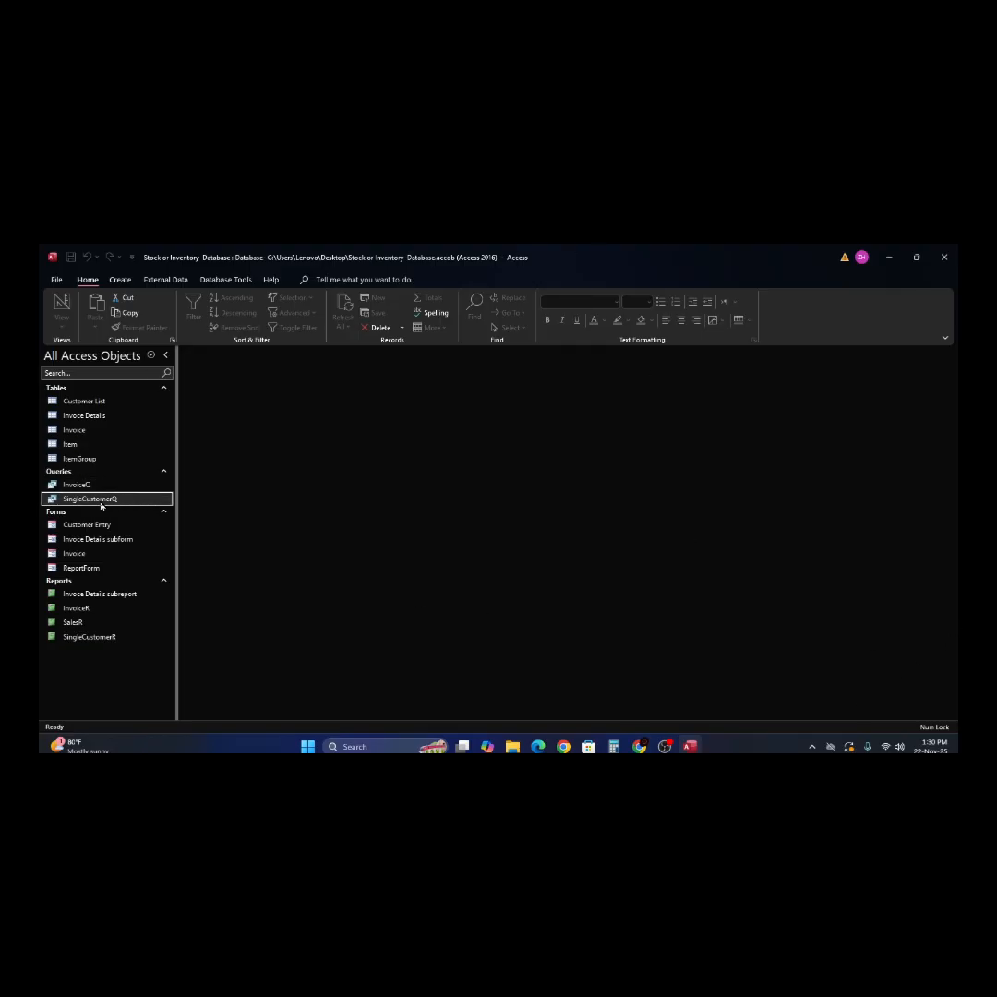
{"action": "left_click", "coordinate": [53, 485]}
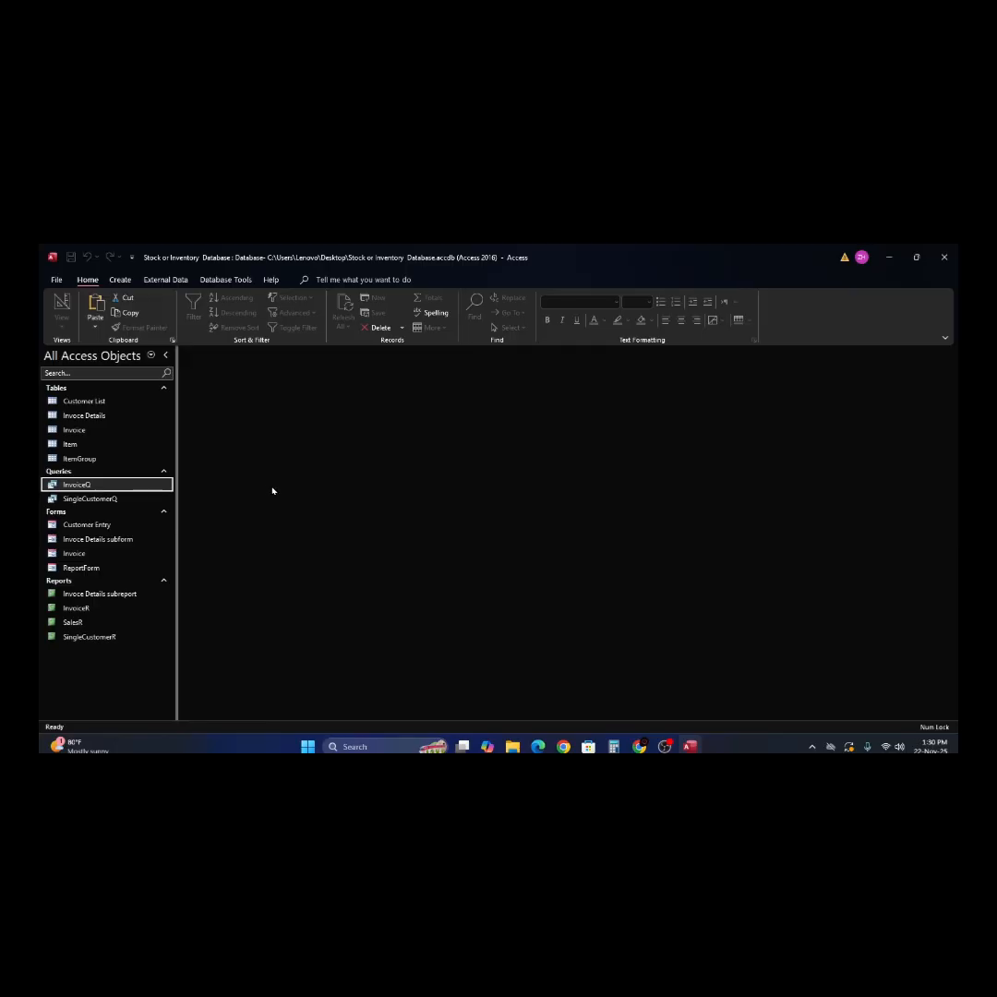
{"action": "key", "text": "ctrl+v"}
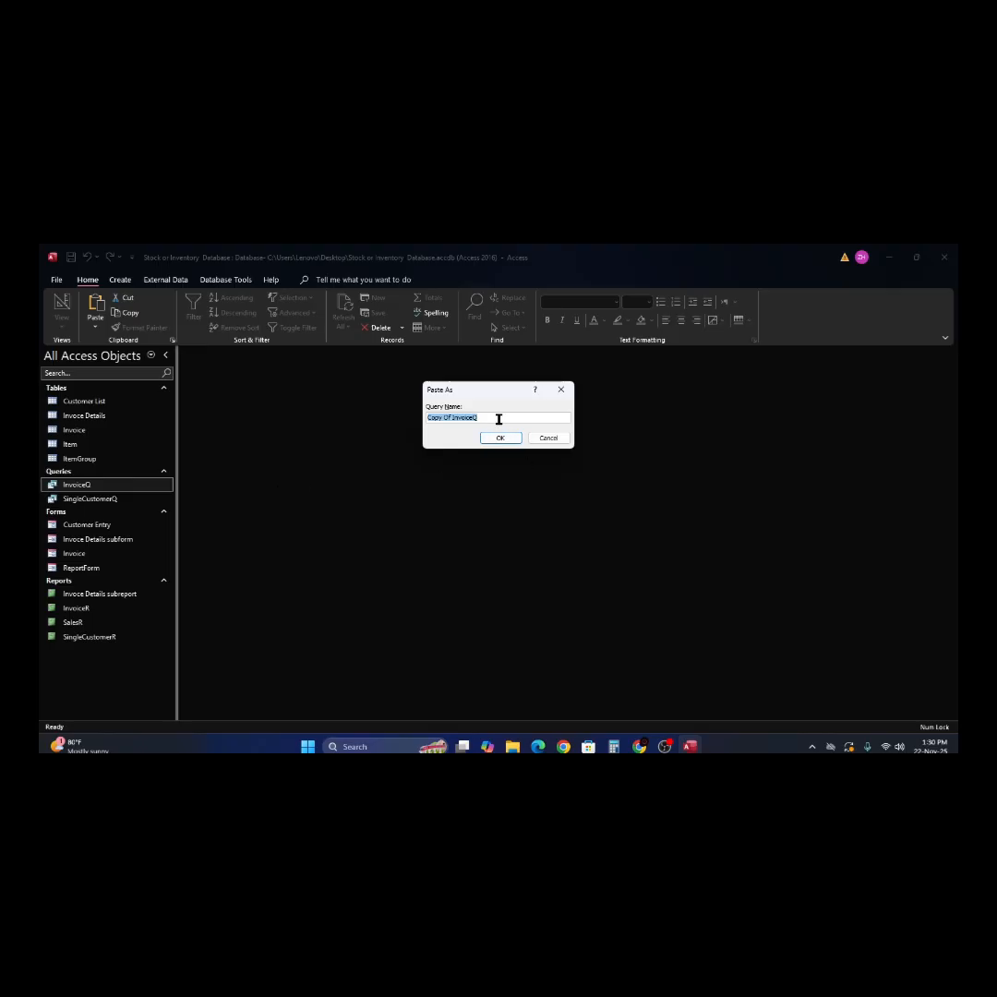
{"action": "type", "text": "CustomerDueQ"}
{"action": "left_click", "coordinate": [501, 439]}
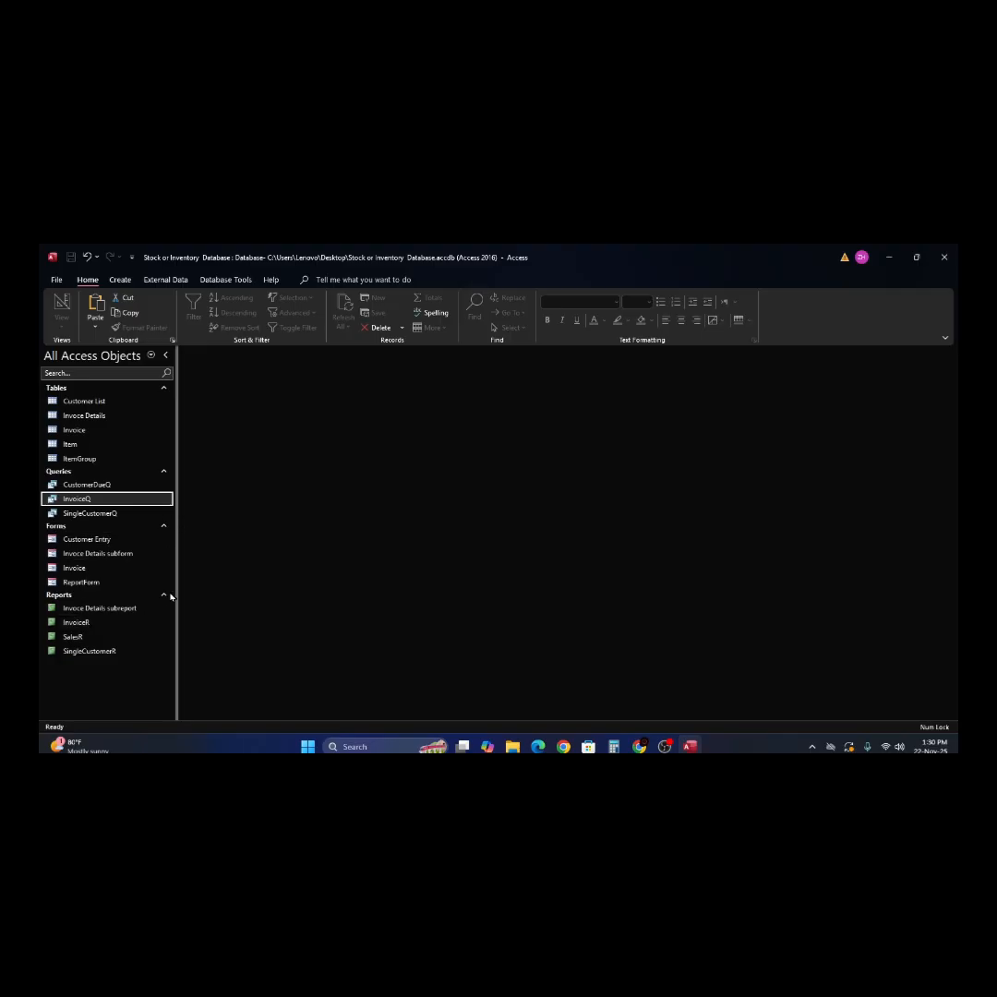
- Duplicate the SalesR report and name the copy CustomerDueR
{"action": "left_click", "coordinate": [92, 486]}
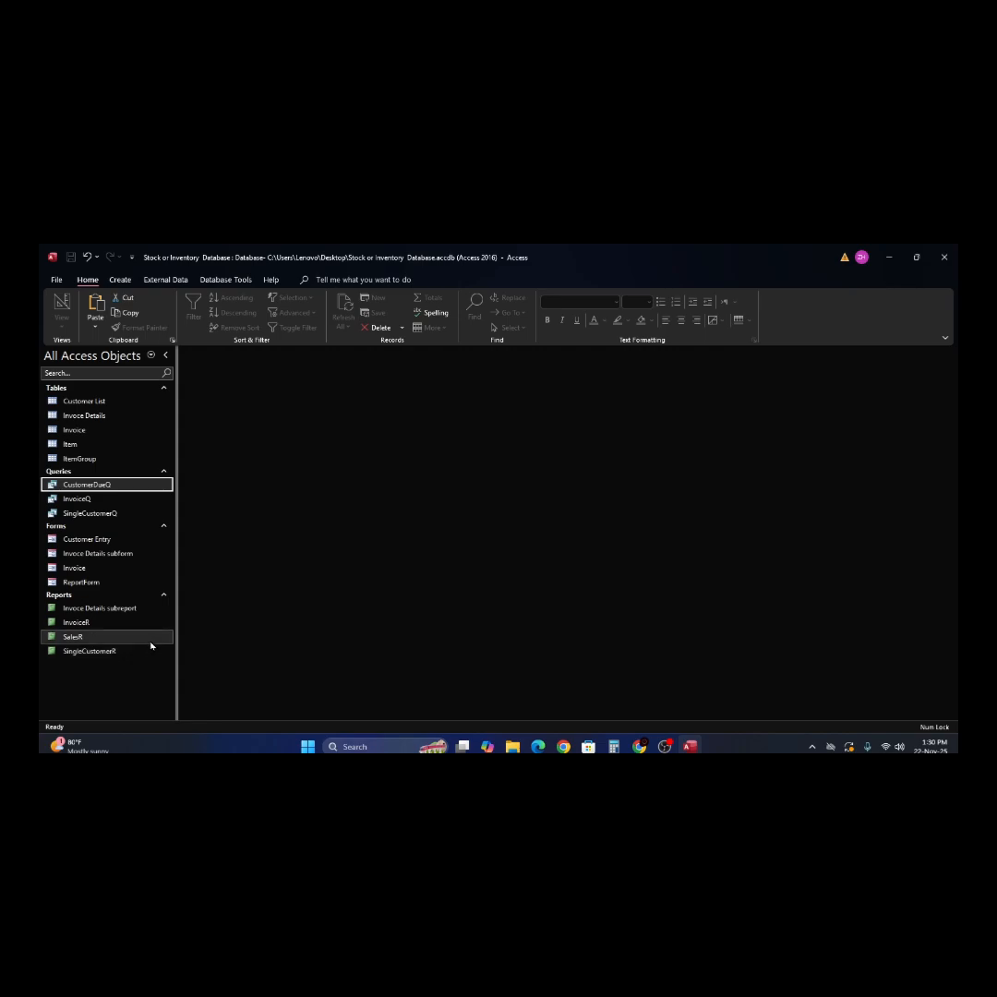
{"action": "left_click", "coordinate": [53, 639]}
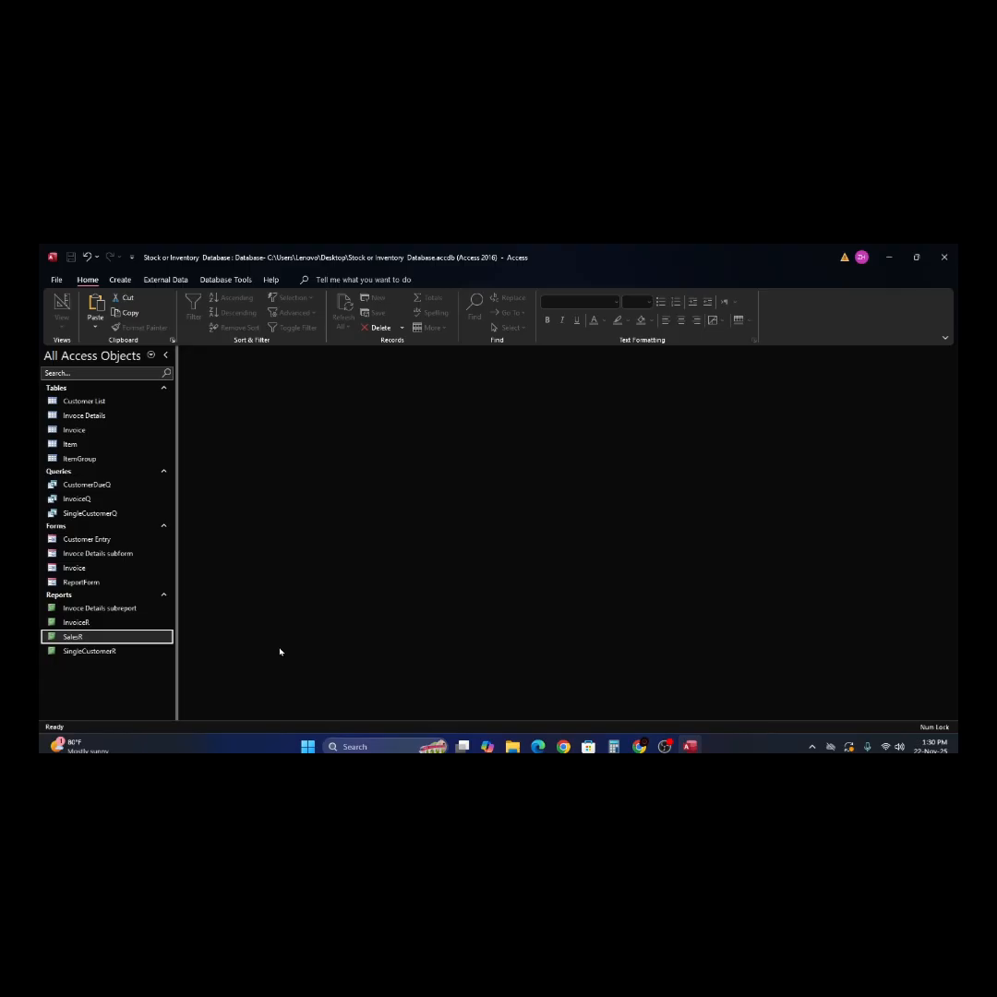
{"action": "key", "text": "ctrl+v"}
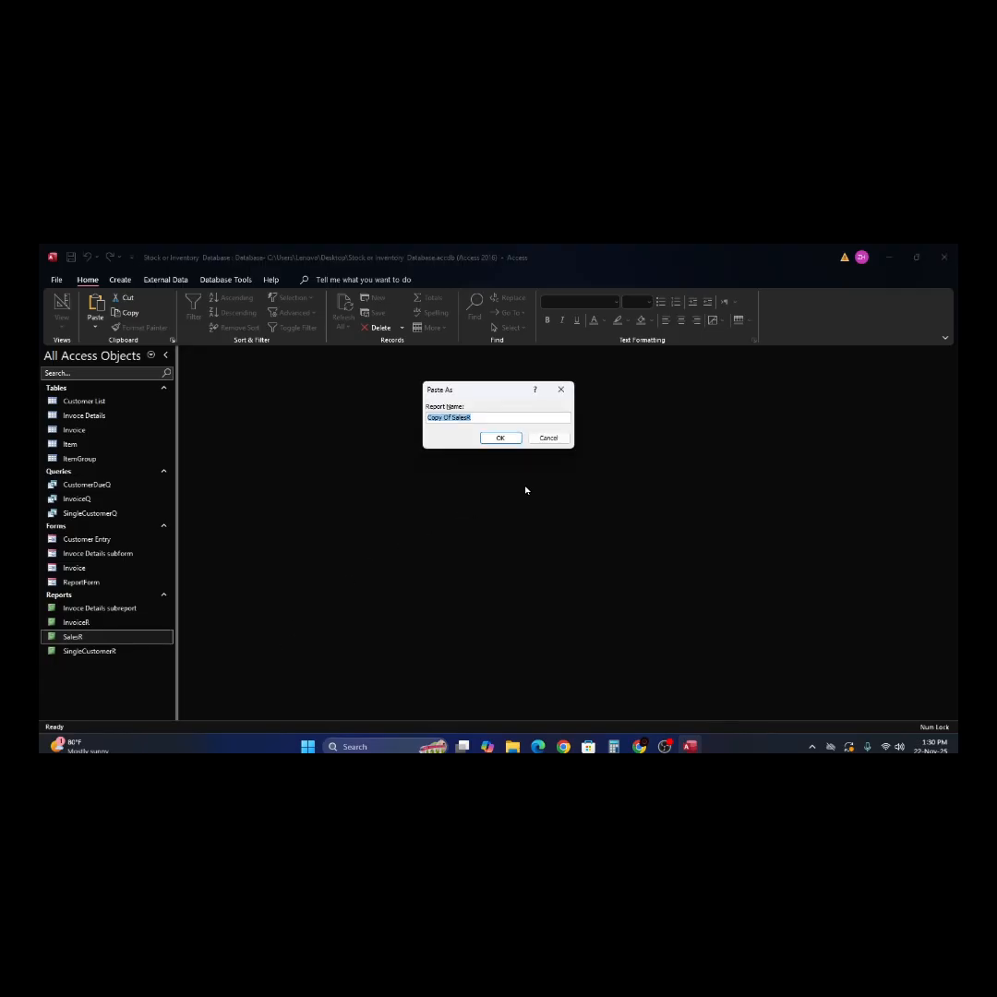
{"action": "type", "text": "CustomerDueR"}
{"action": "left_click", "coordinate": [500, 439]}
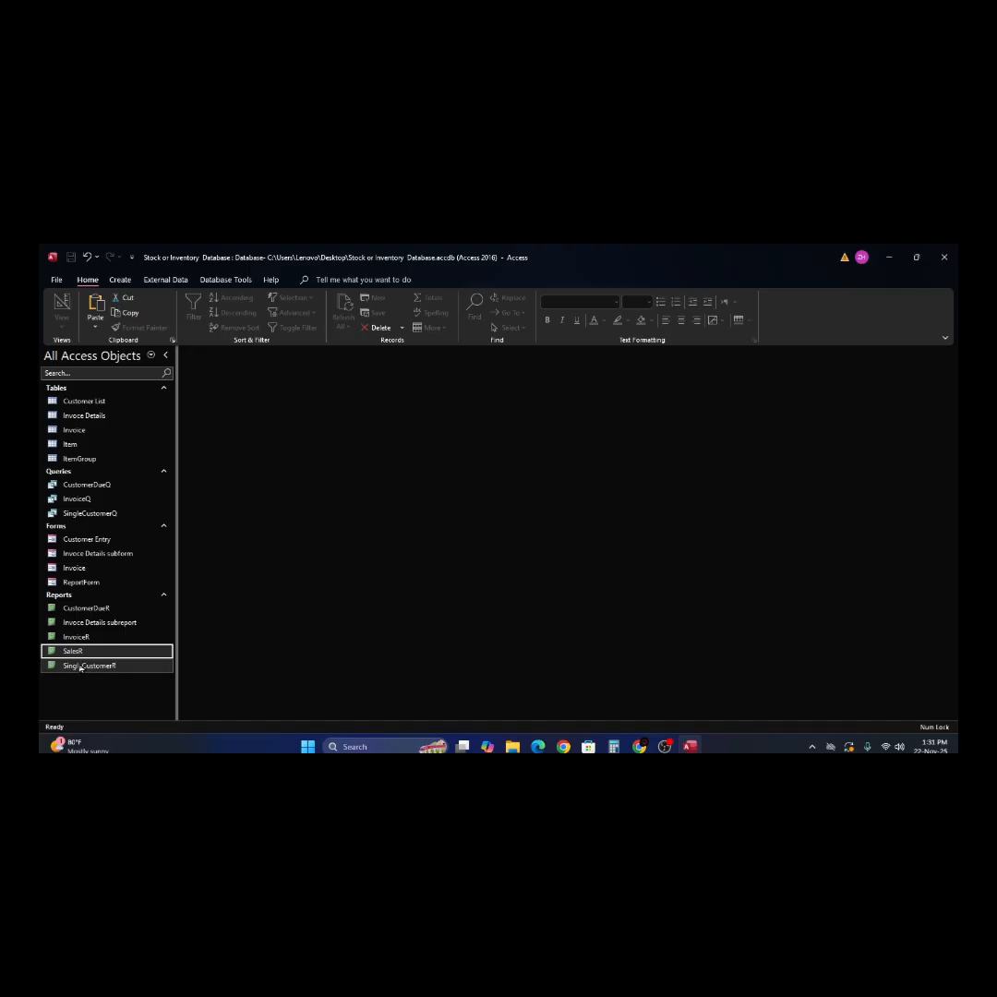
- Set the record source of the CustomerDueR report to CustomerDueQ in Design View, then save and close the report
{"action": "left_click", "coordinate": [51, 609]}
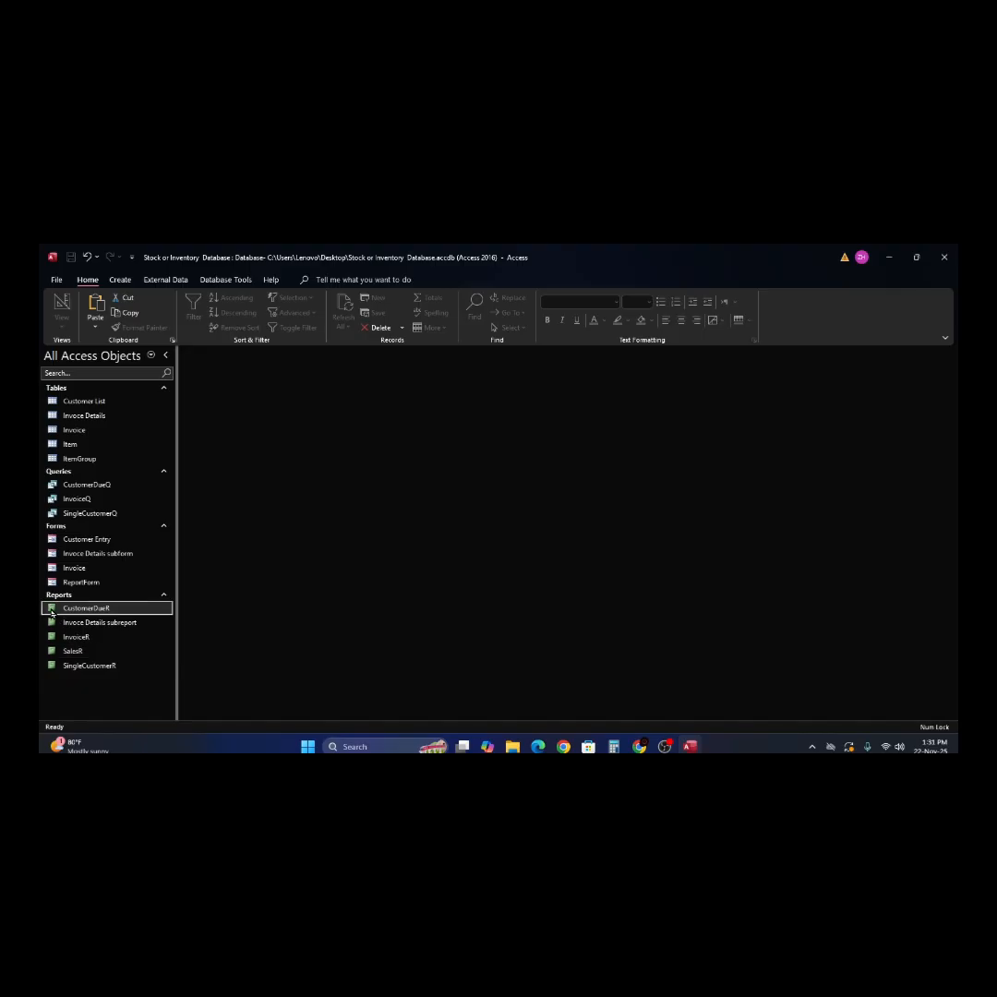
{"action": "right_click", "coordinate": [54, 611]}
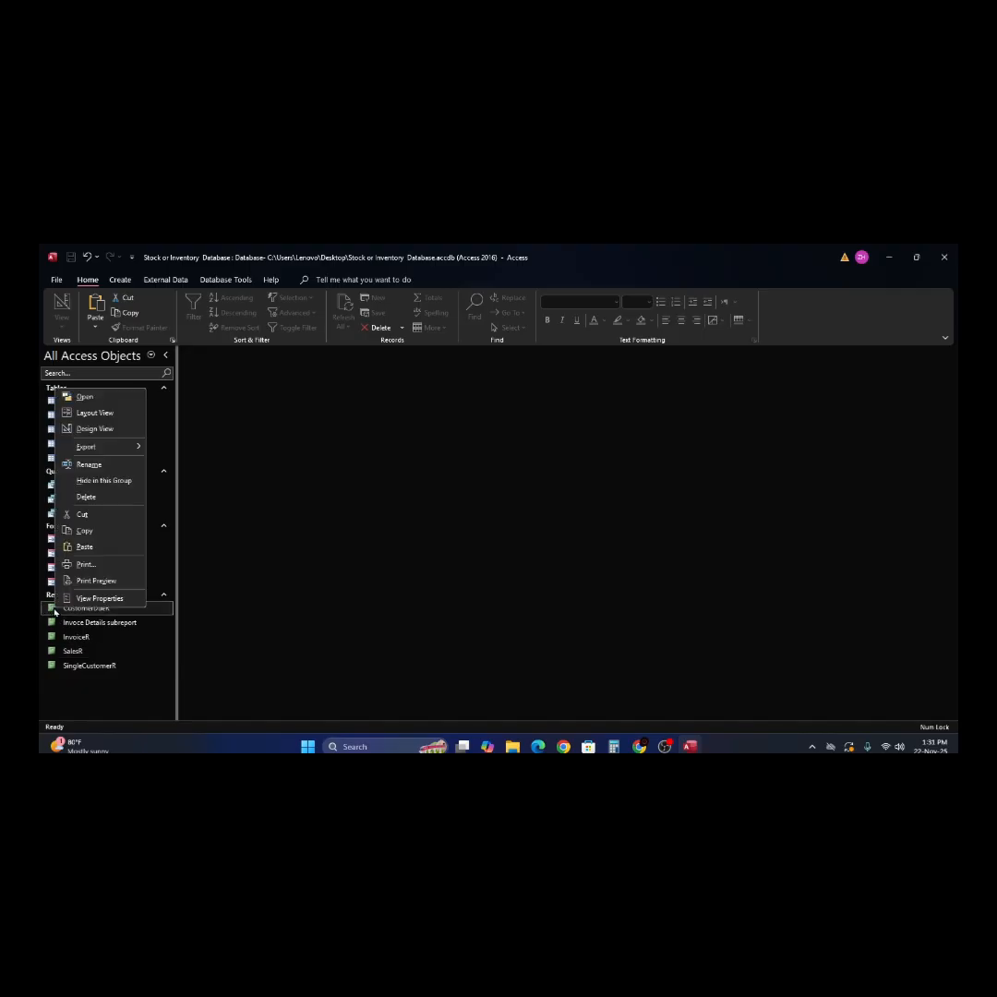
{"action": "left_click", "coordinate": [95, 428]}
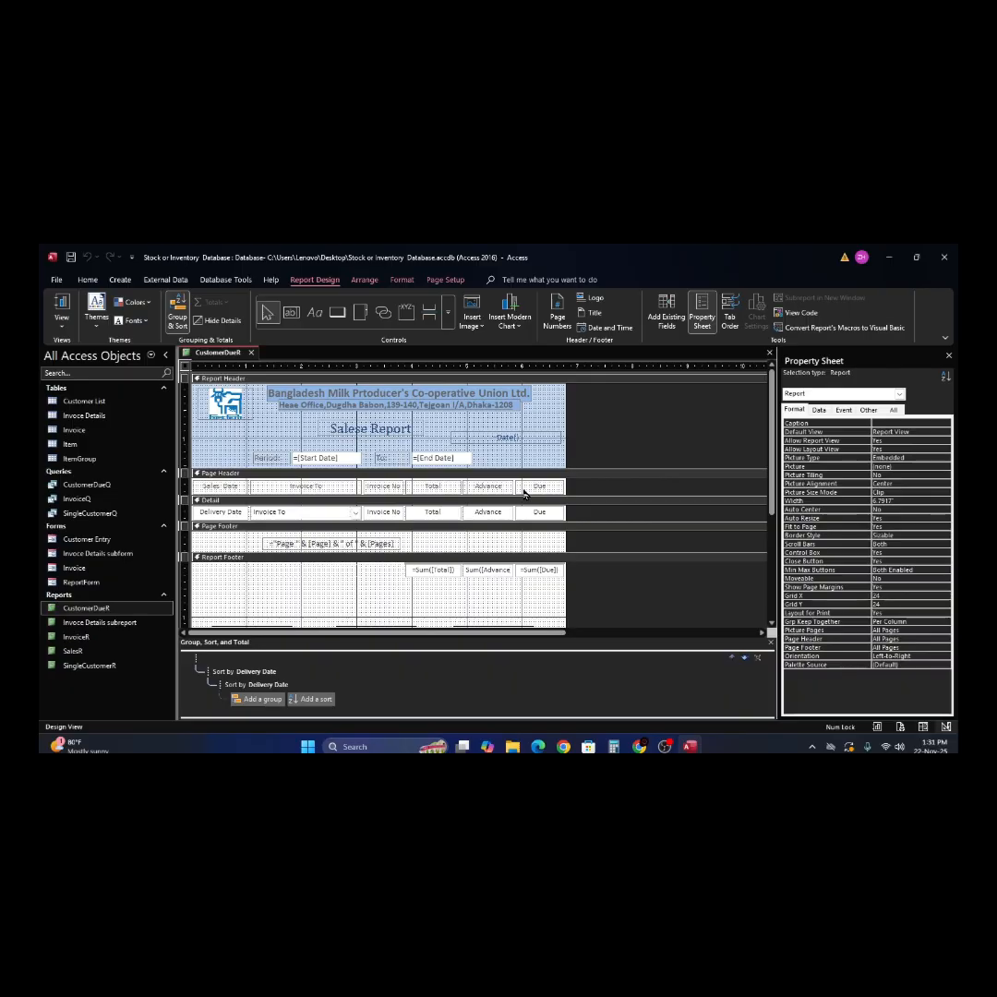
{"action": "left_click", "coordinate": [819, 410]}
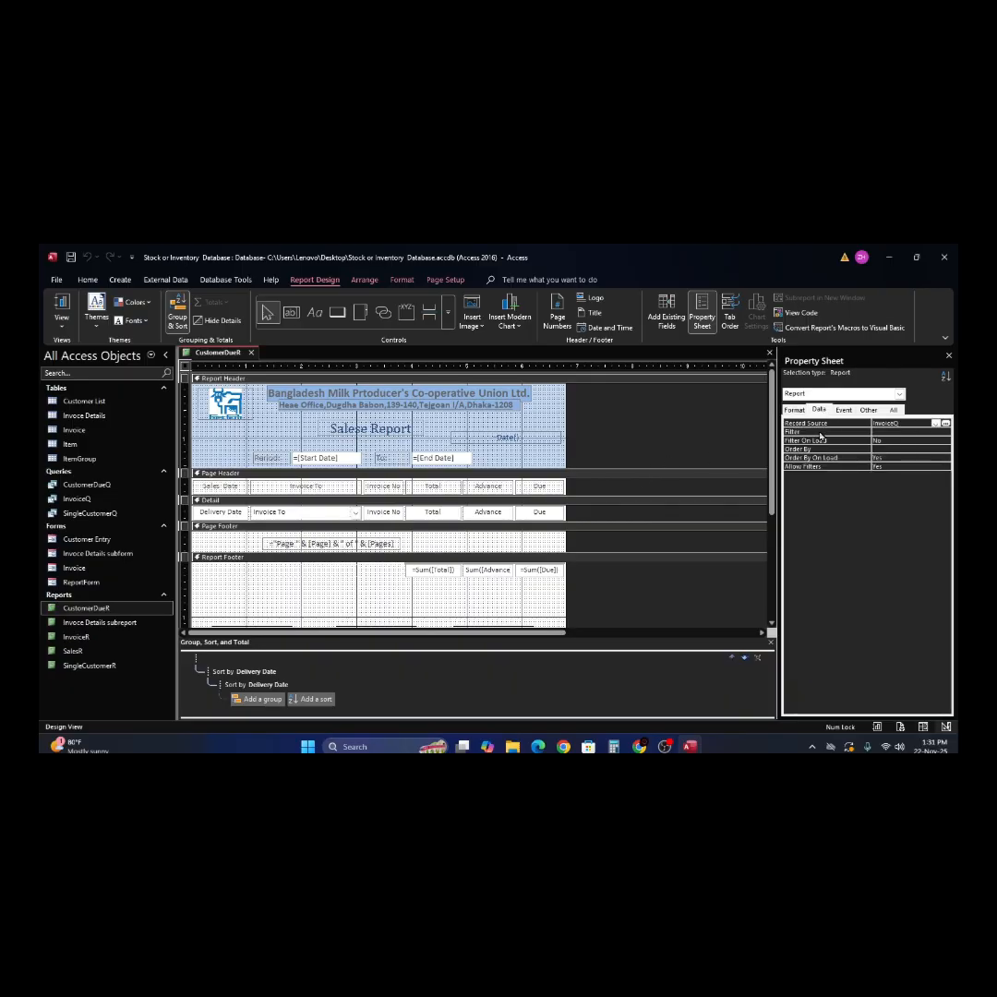
{"action": "left_click", "coordinate": [934, 425]}
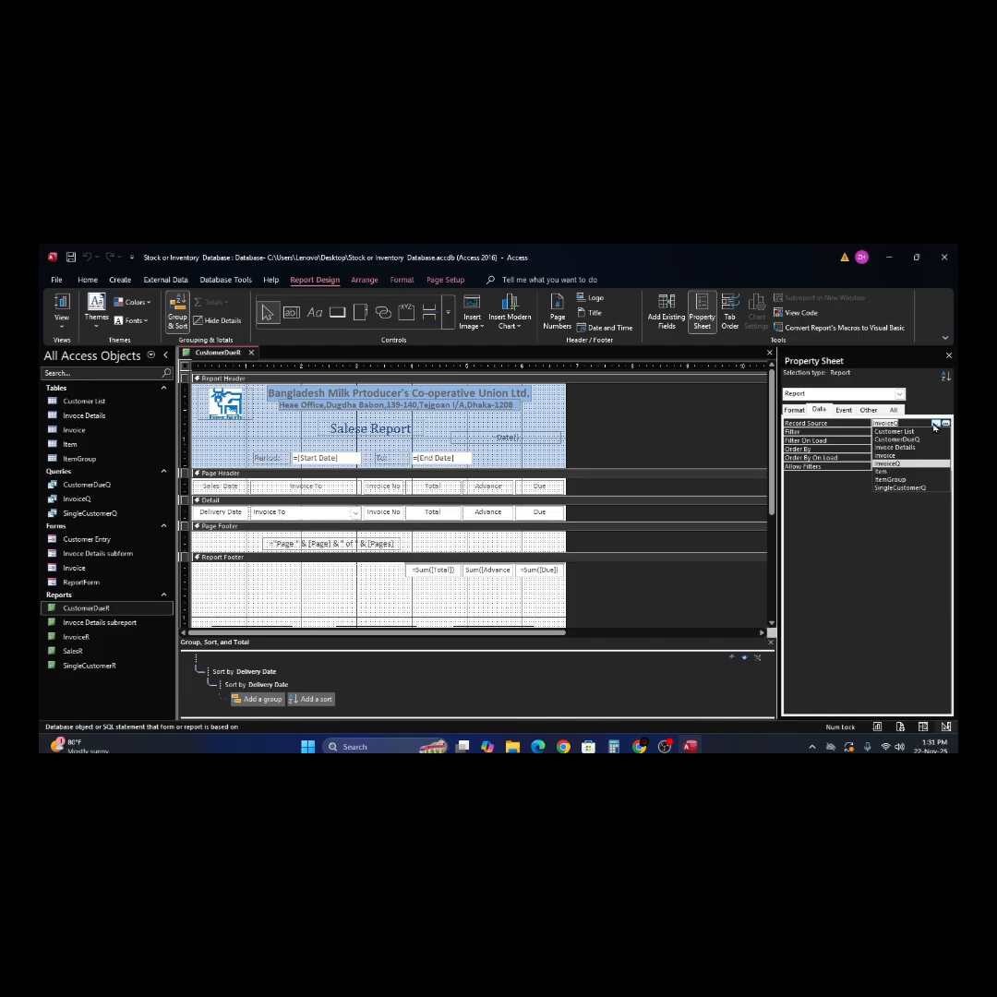
{"action": "left_click", "coordinate": [928, 441]}
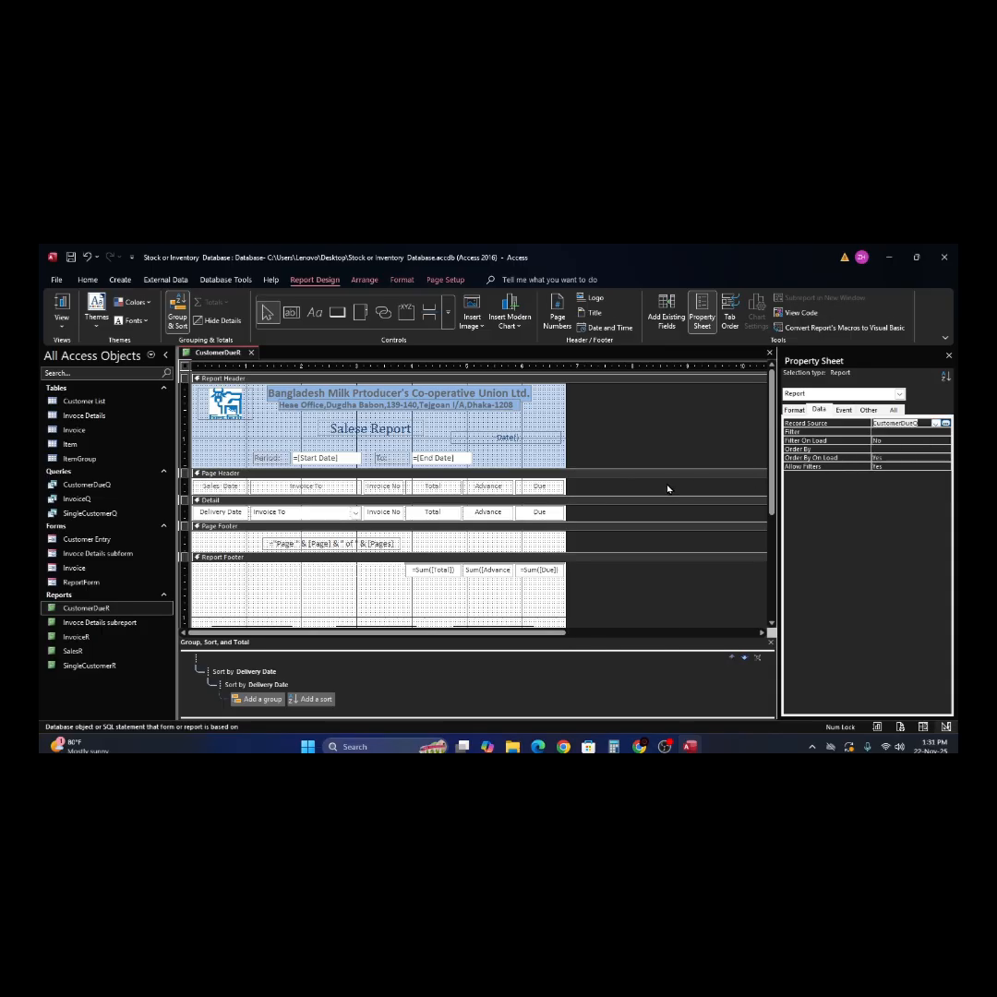
{"action": "right_click", "coordinate": [203, 352]}
{"action": "left_click", "coordinate": [221, 363]}
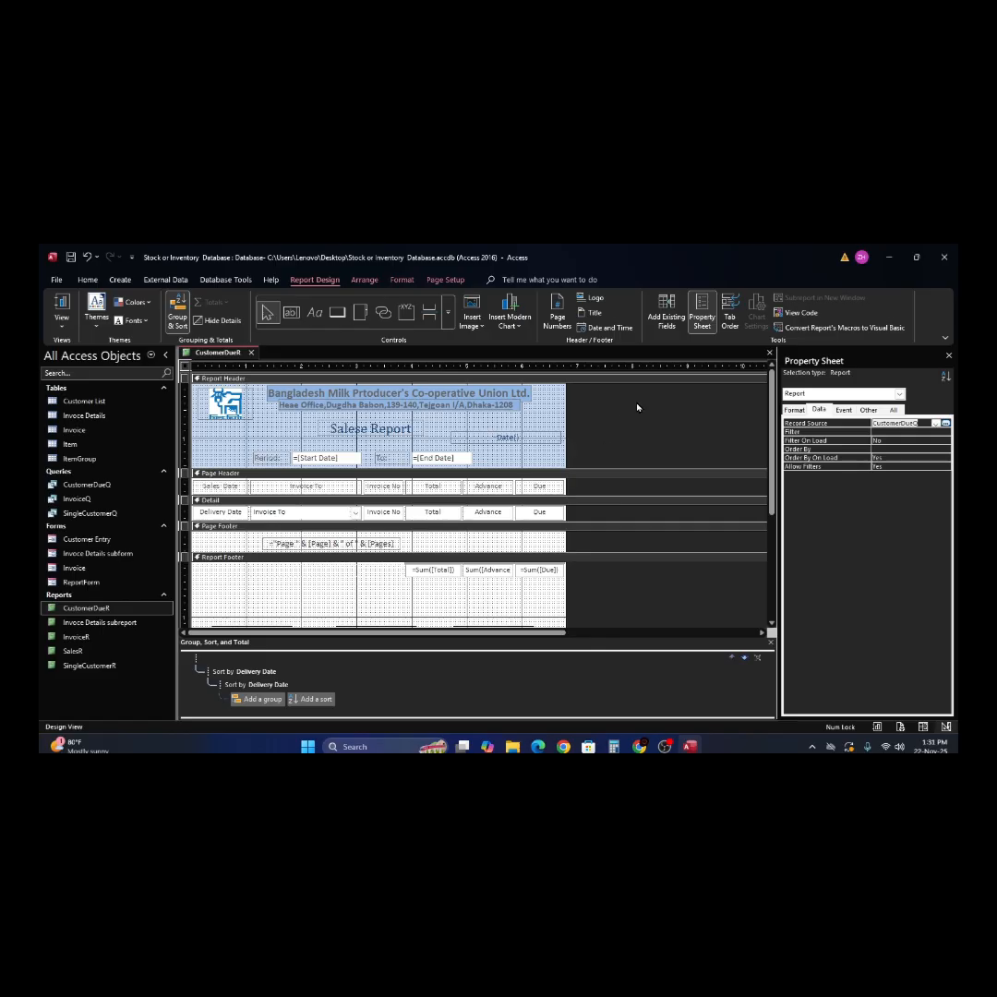
{"action": "left_click", "coordinate": [768, 353]}
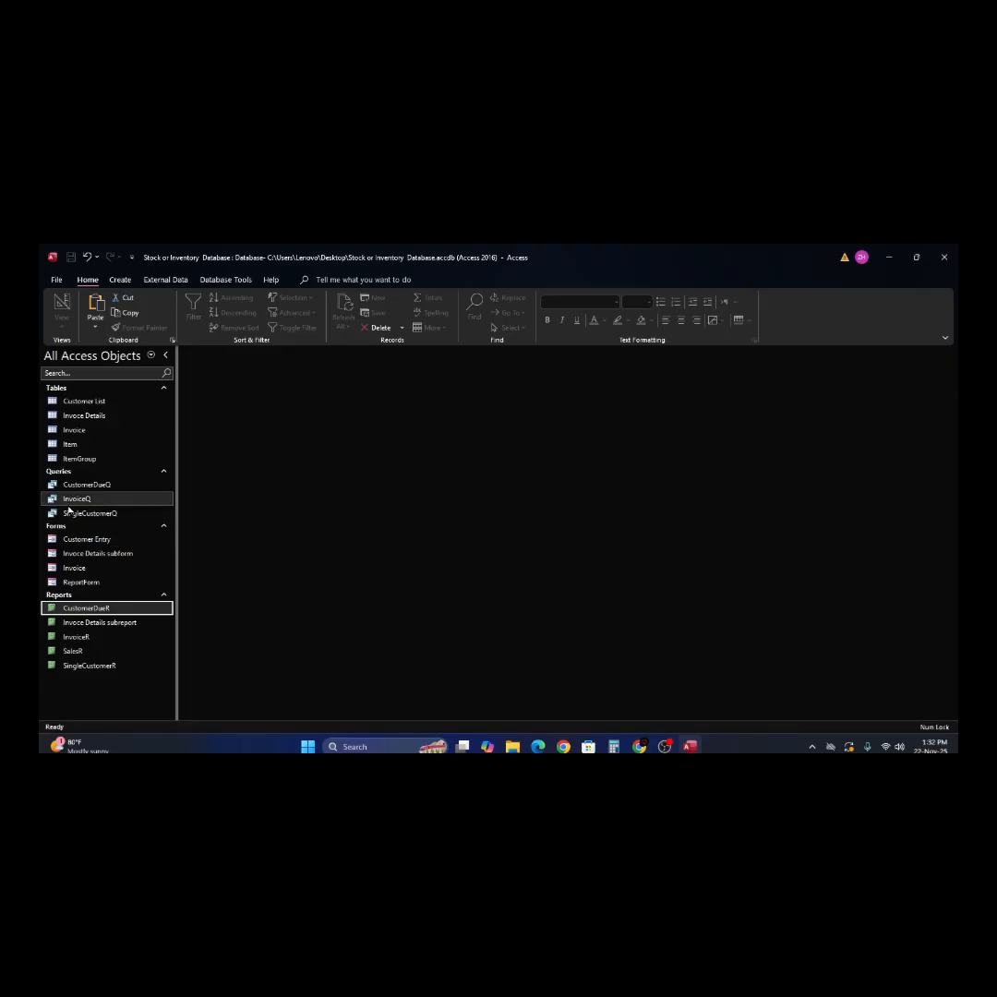
- Open the CustomerDueQ query in Design View and remove the date range criterion from the Delivery Date field
{"action": "left_click_drag", "start_coordinate": [60, 483], "coordinate": [53, 488]}
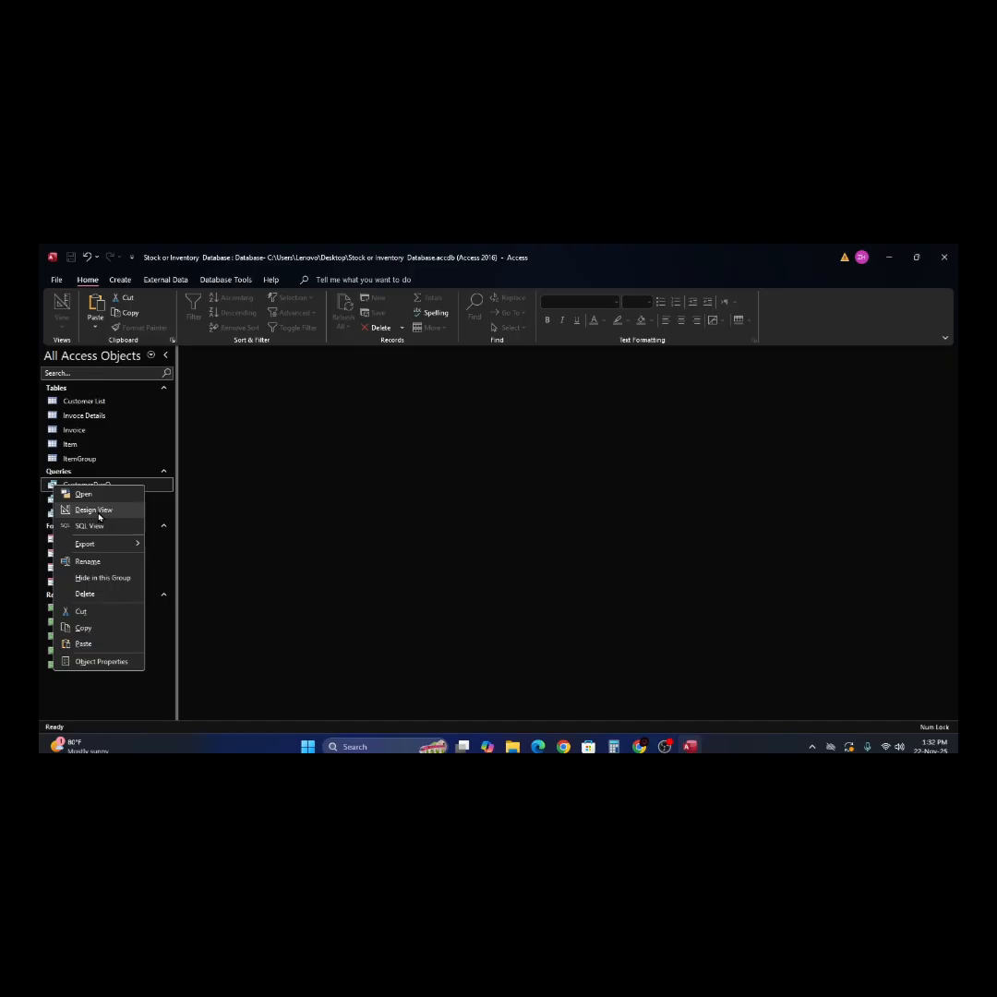
{"action": "left_click", "coordinate": [93, 510]}
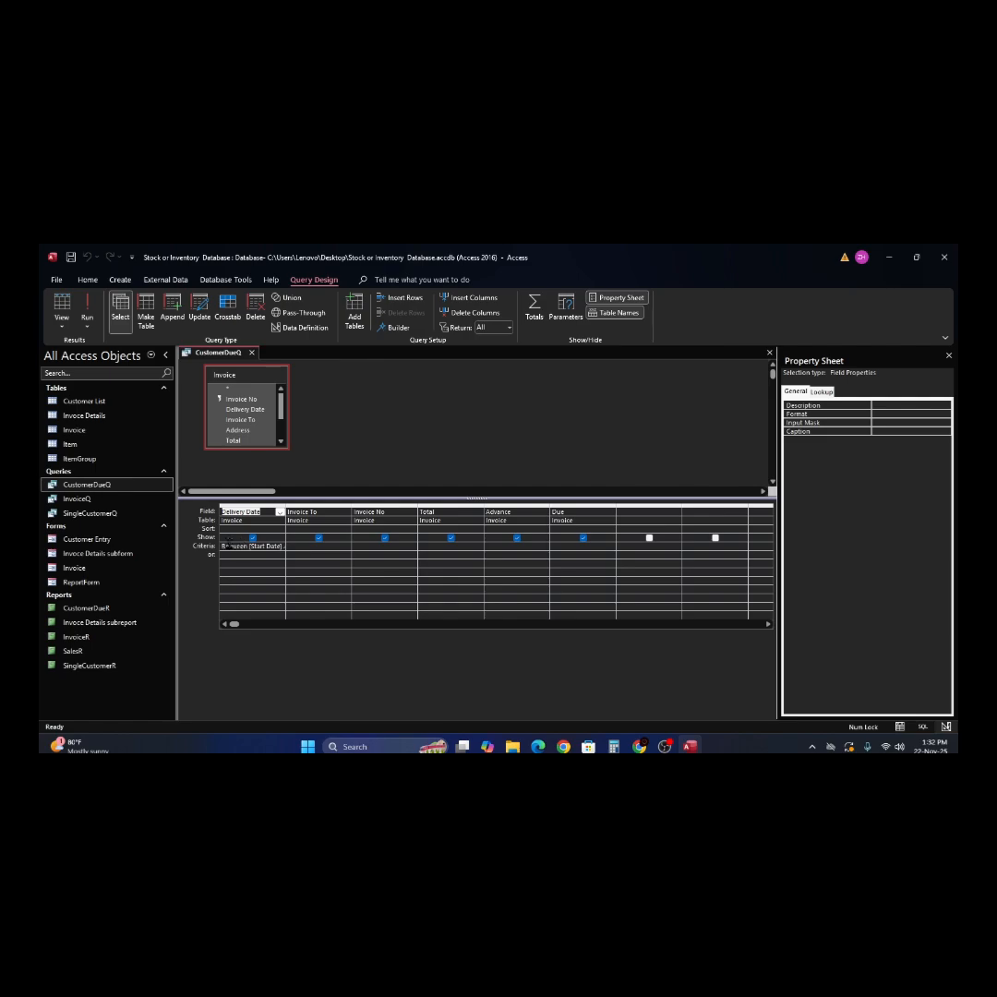
{"action": "left_click_drag", "start_coordinate": [221, 545], "coordinate": [353, 545]}
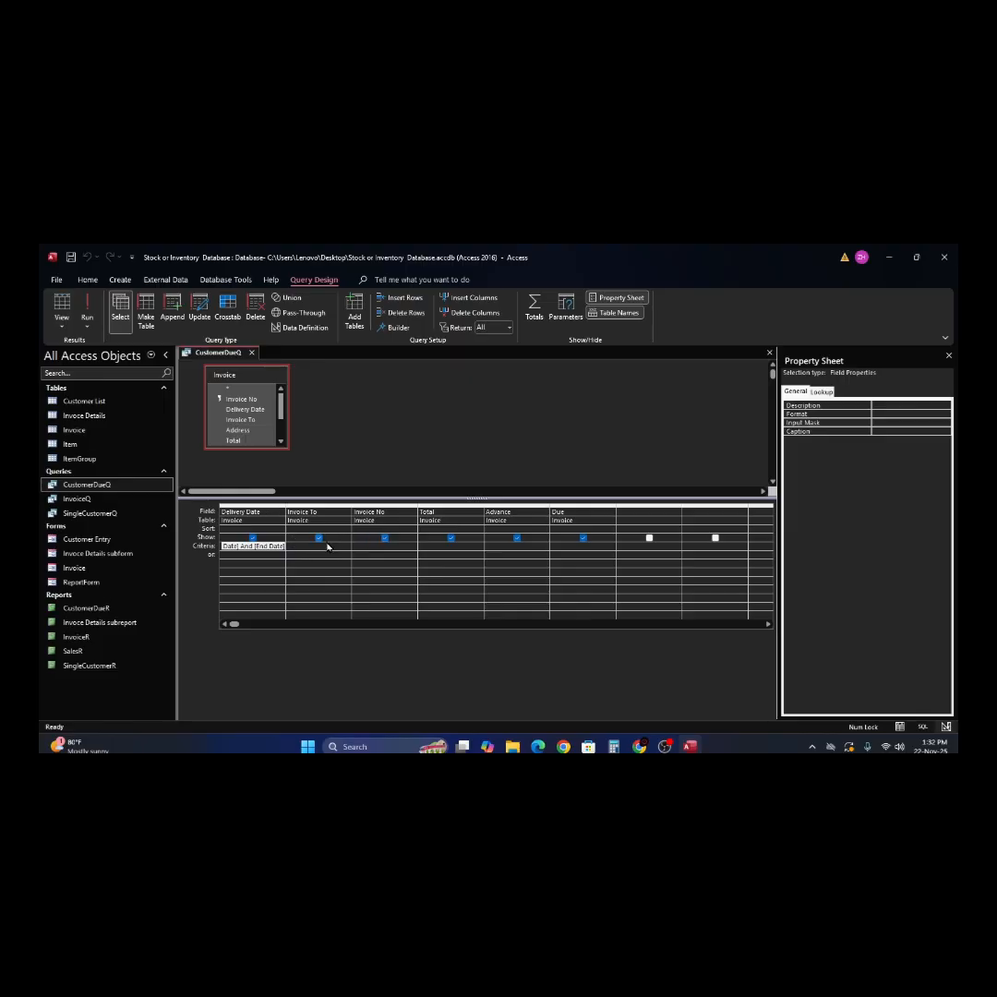
{"action": "key", "text": "Delete"}
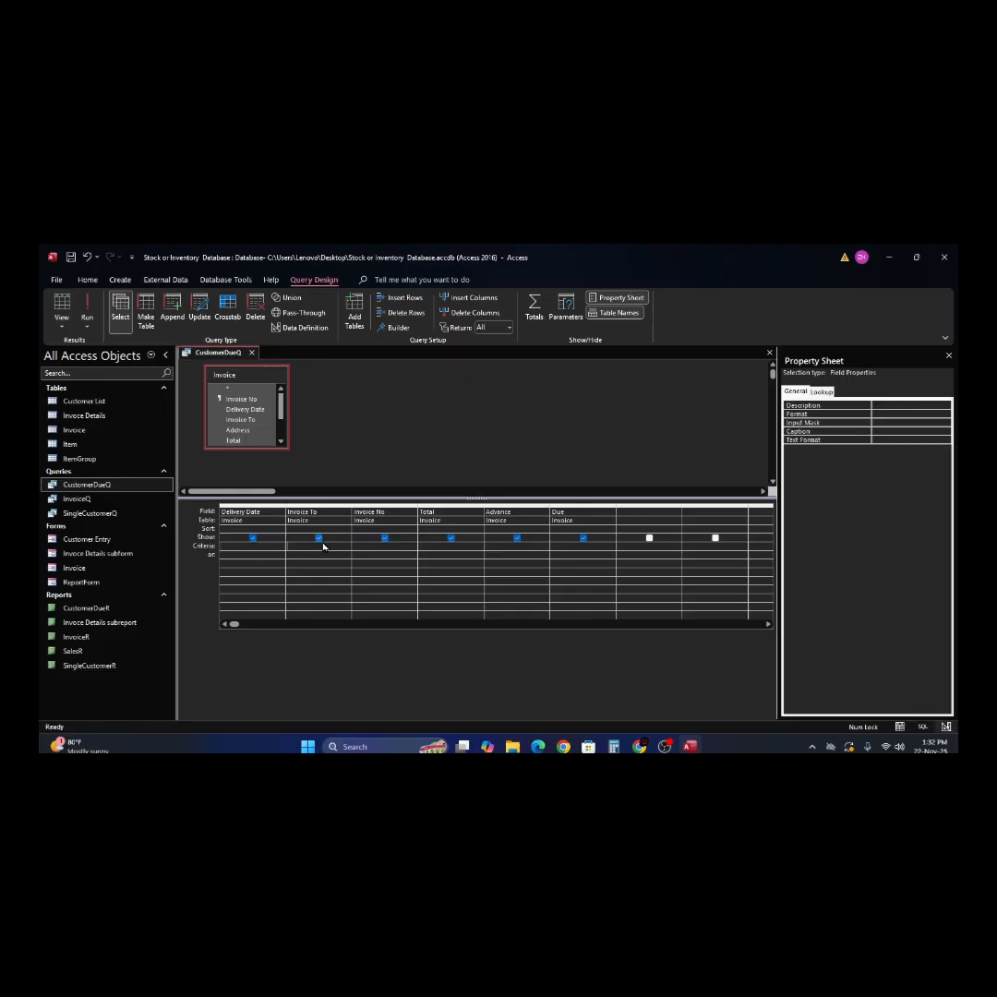
- Add the criterion >0 to the Due field of the CustomerDueQ query, then save and close it
{"action": "left_click", "coordinate": [295, 584]}
{"action": "left_click", "coordinate": [339, 548]}
{"action": "left_click", "coordinate": [570, 546]}
{"action": "left_click", "coordinate": [660, 546]}
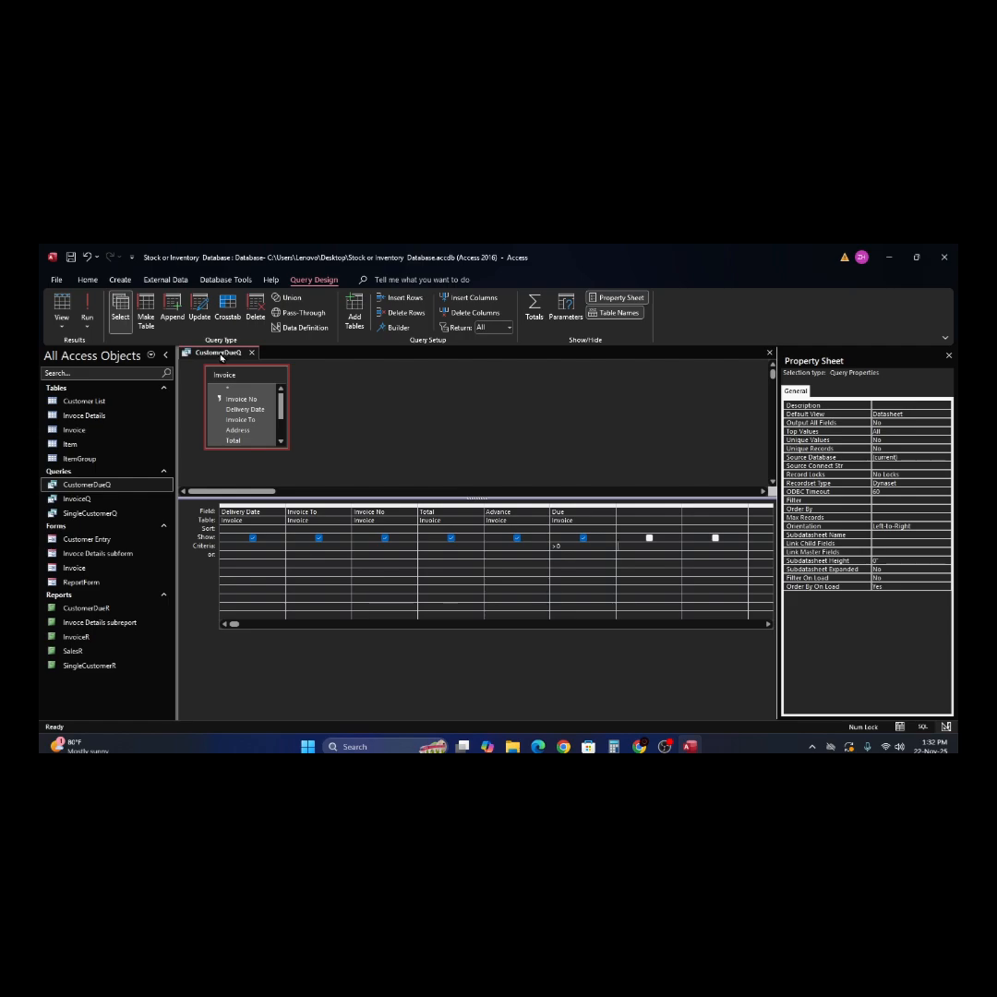
{"action": "right_click", "coordinate": [221, 357]}
{"action": "left_click", "coordinate": [239, 366]}
{"action": "left_click", "coordinate": [770, 353]}
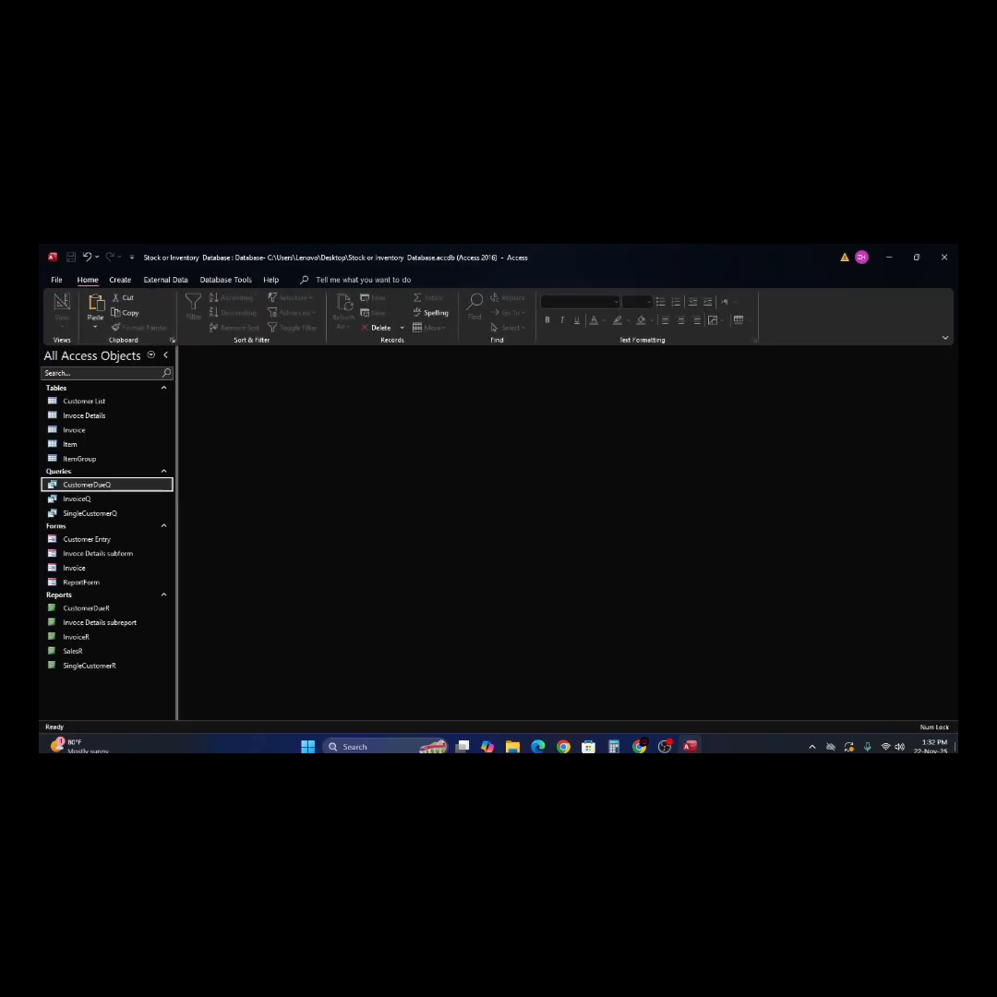
- In the CustomerDueR design, delete the Period and To labels and their Start Date and End Date boxes from the report header
{"action": "right_click", "coordinate": [54, 610]}
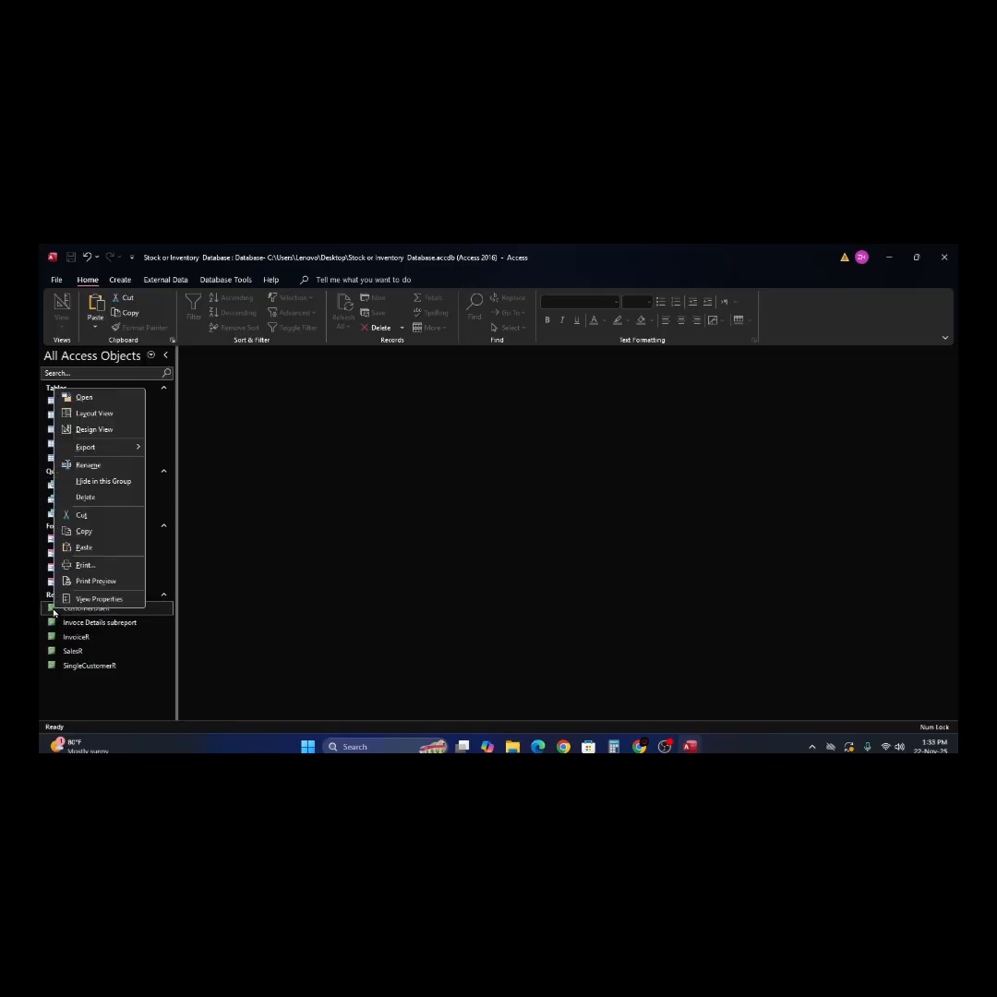
{"action": "left_click", "coordinate": [93, 429]}
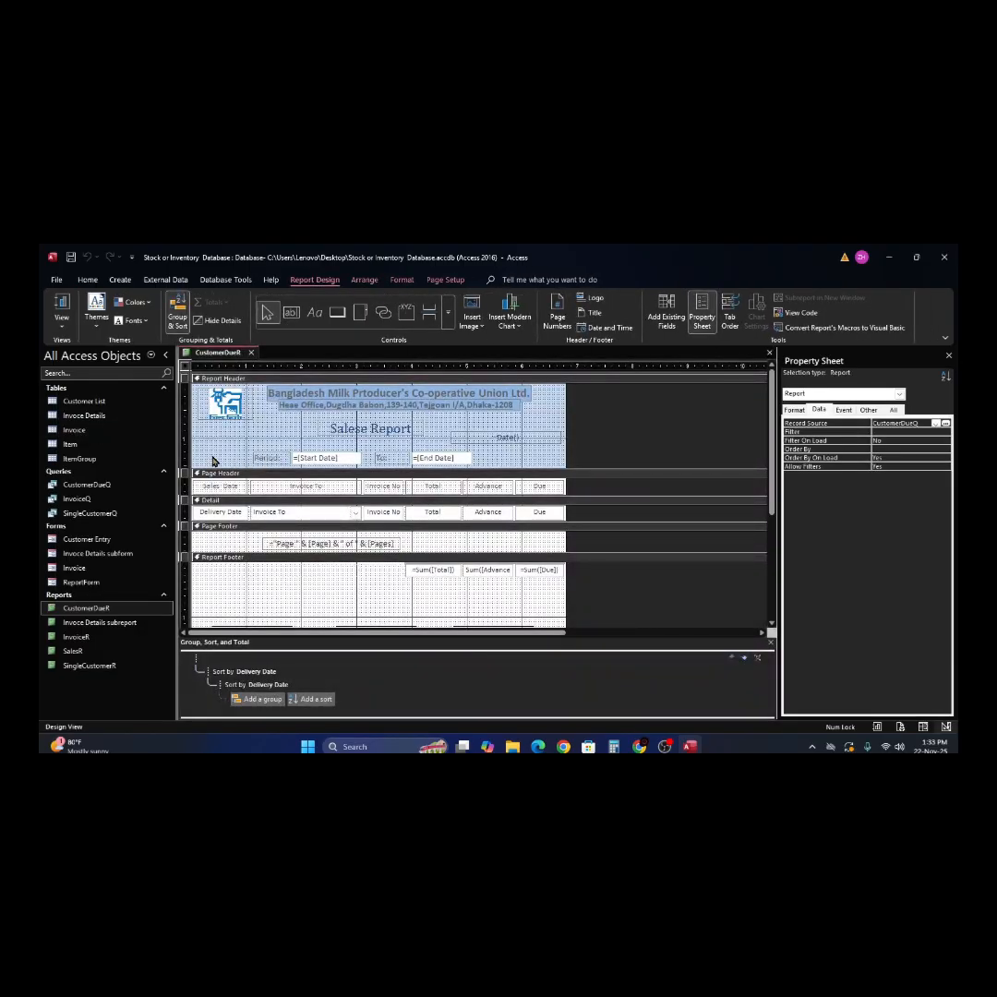
{"action": "left_click_drag", "start_coordinate": [242, 454], "coordinate": [487, 471]}
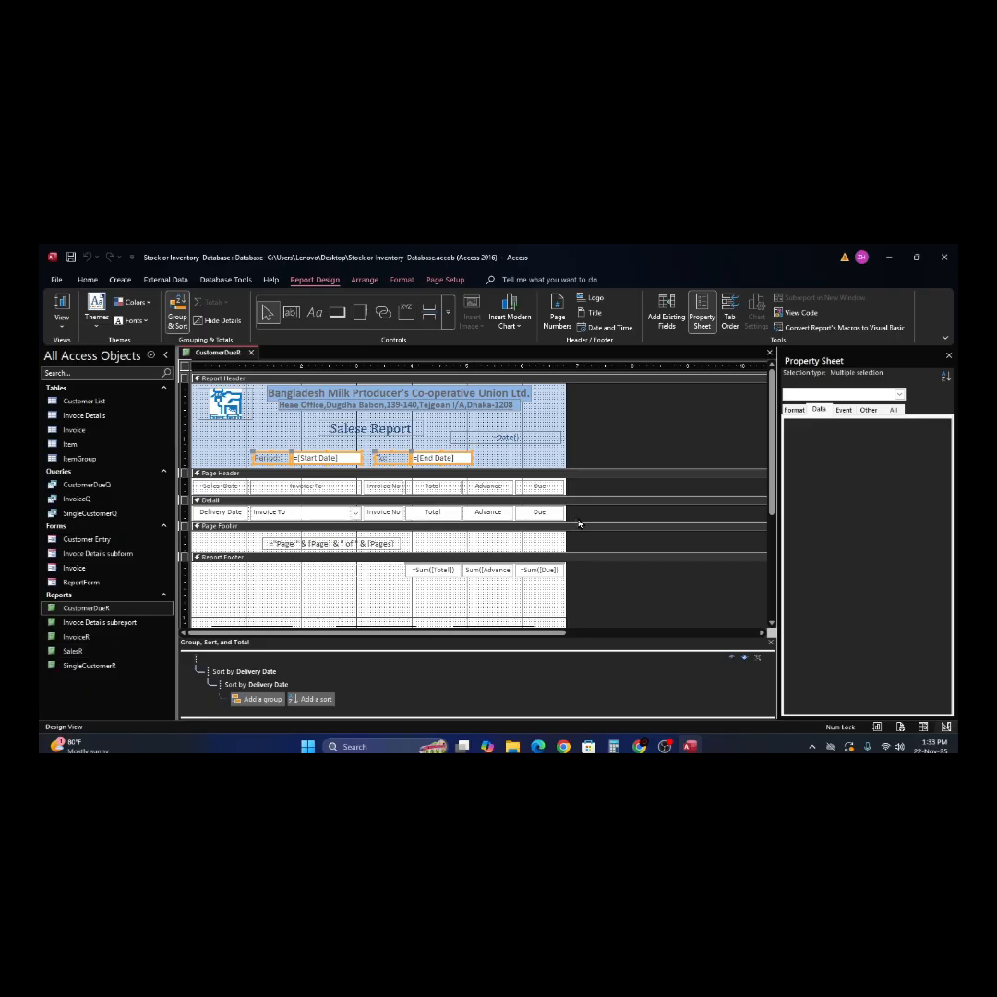
{"action": "left_click", "coordinate": [484, 439]}
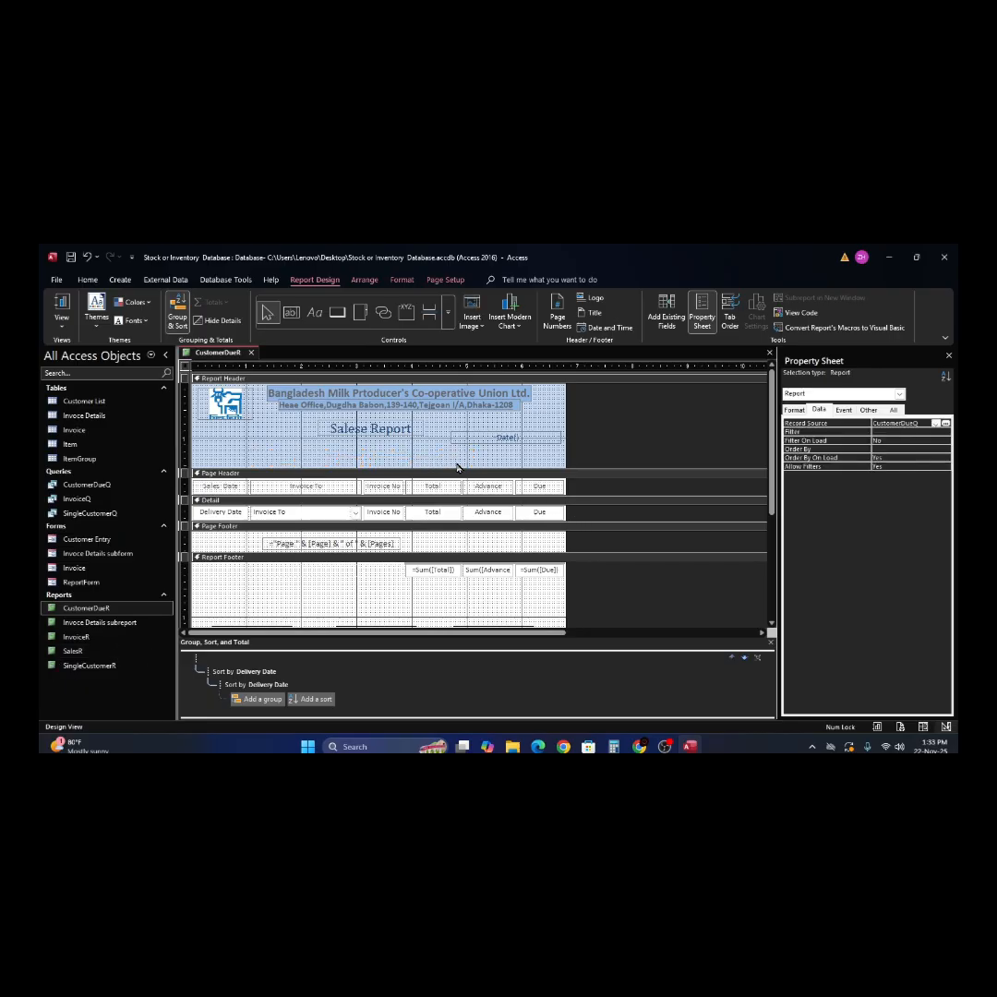
- Shorten the report header to end just below the date control, then close CustomerDueR and reopen it in Report View
{"action": "left_click_drag", "start_coordinate": [458, 465], "coordinate": [459, 448]}
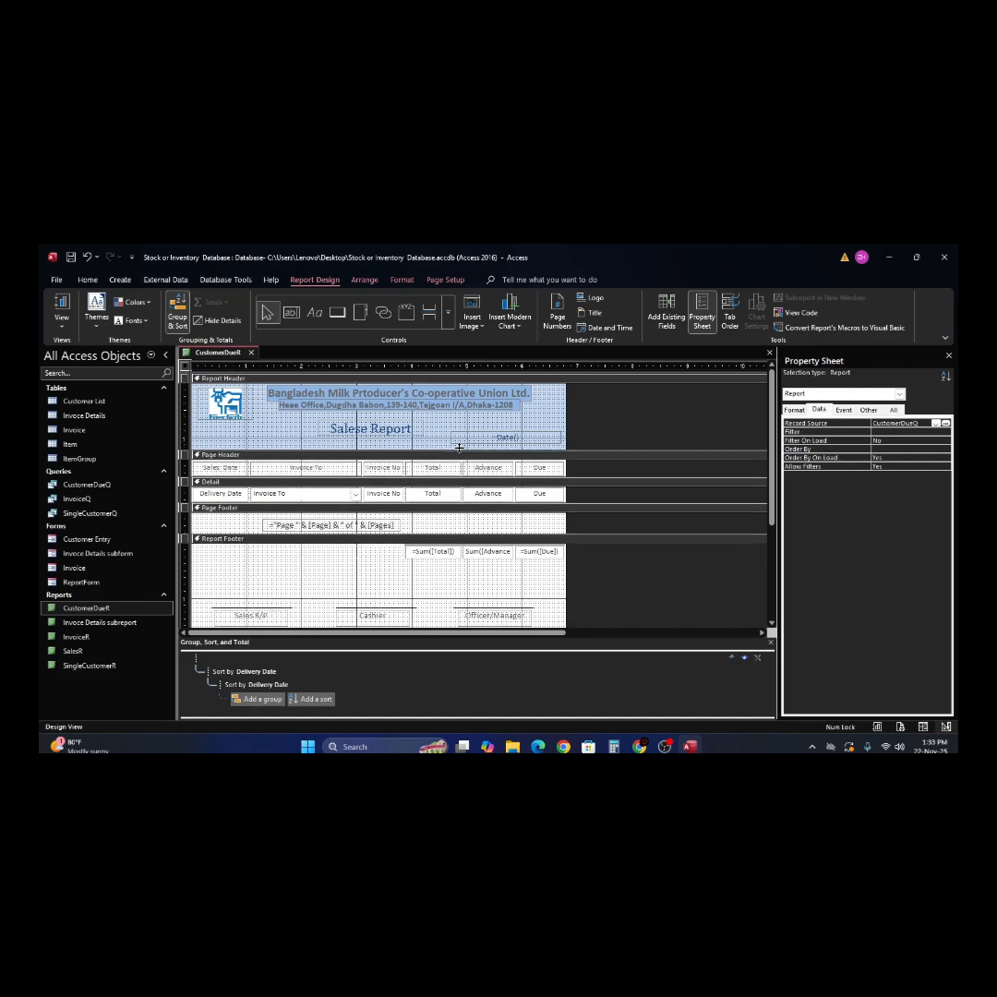
{"action": "left_click", "coordinate": [438, 583]}
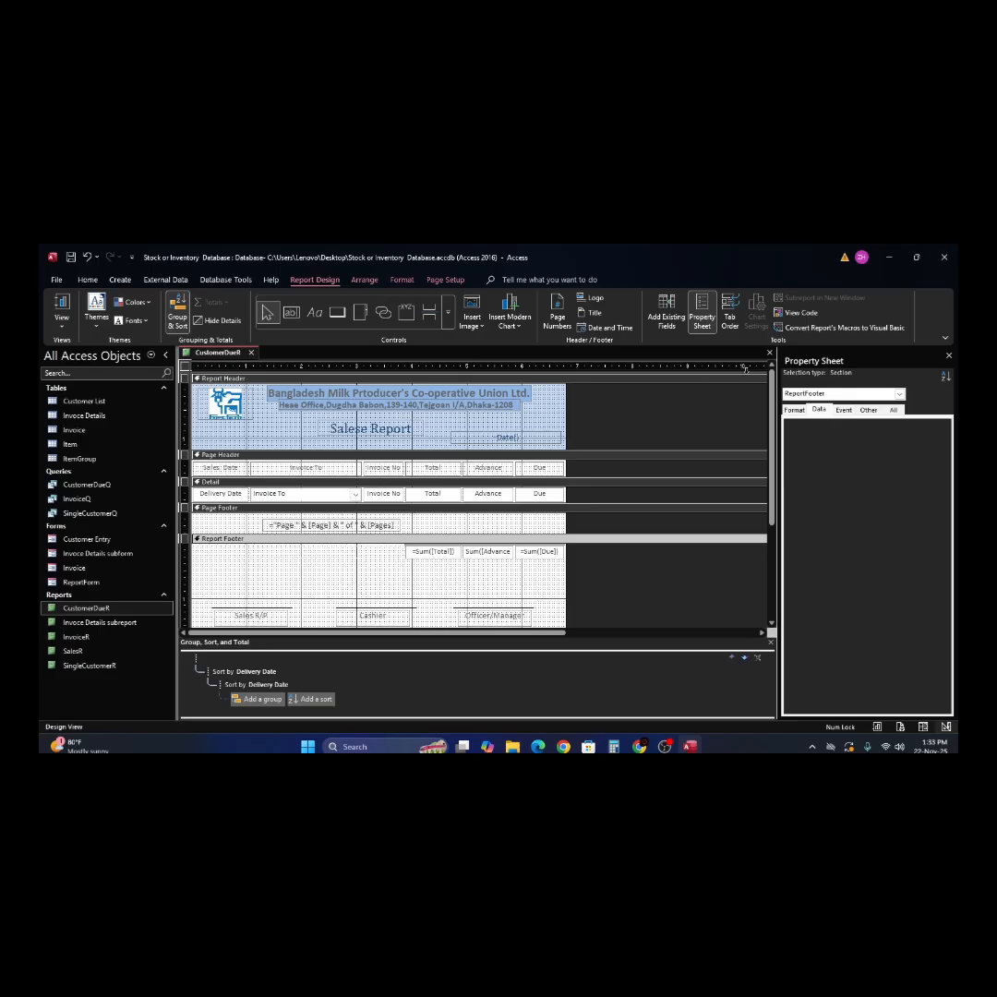
{"action": "left_click", "coordinate": [770, 354]}
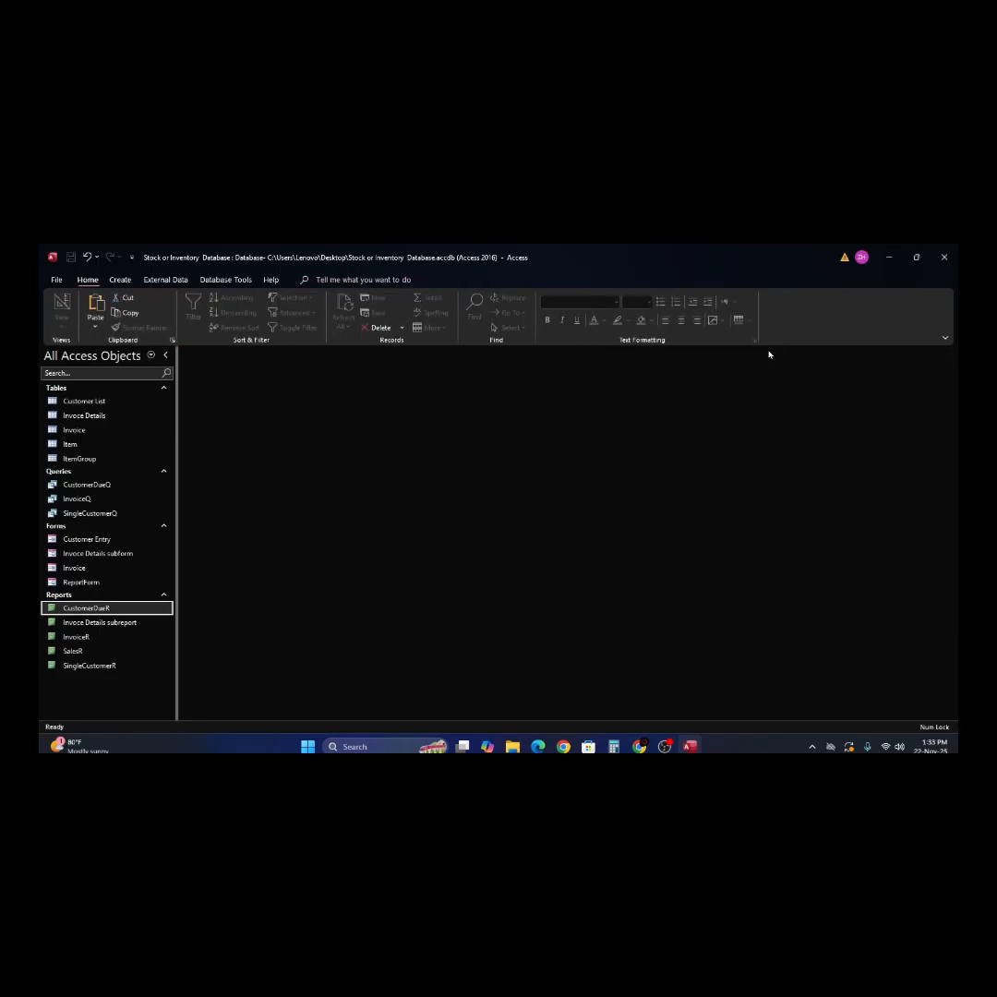
{"action": "double_click", "coordinate": [56, 613]}
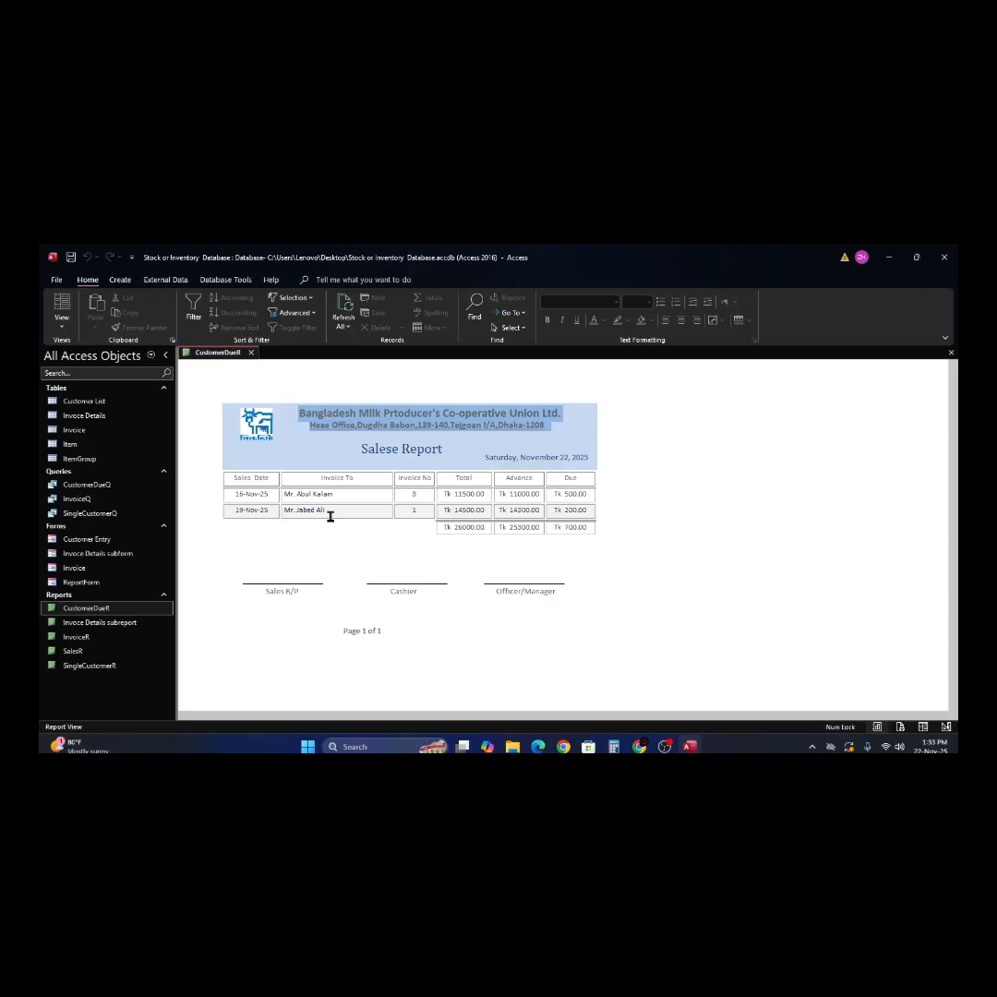
- Examine the invoice rows and the total amounts in the CustomerDueR report, and close the report
{"action": "left_click", "coordinate": [417, 498]}
{"action": "left_click", "coordinate": [530, 528]}
{"action": "left_click", "coordinate": [476, 528]}
{"action": "left_click", "coordinate": [479, 493]}
{"action": "left_click", "coordinate": [951, 353]}
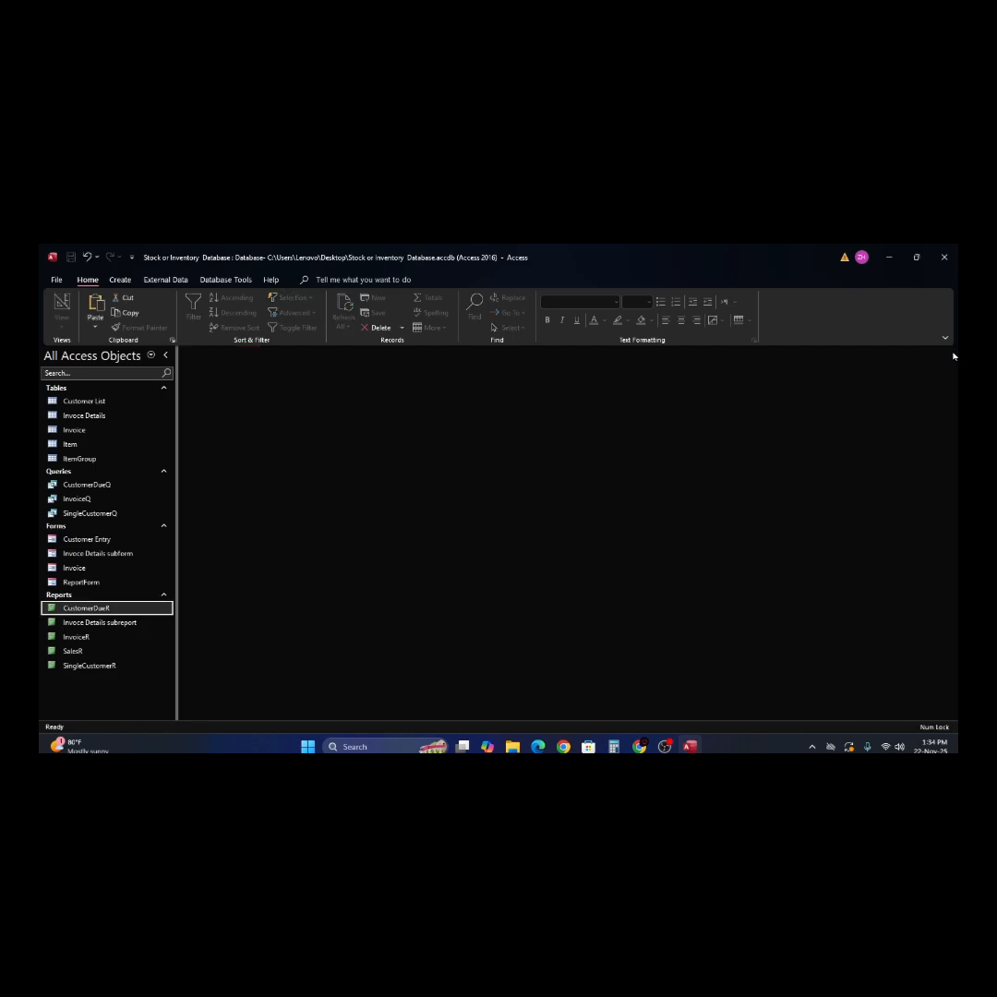
- Open the Invoice form and go through all invoice records, checking the Total, Advance and Due amounts of each
{"action": "double_click", "coordinate": [57, 570]}
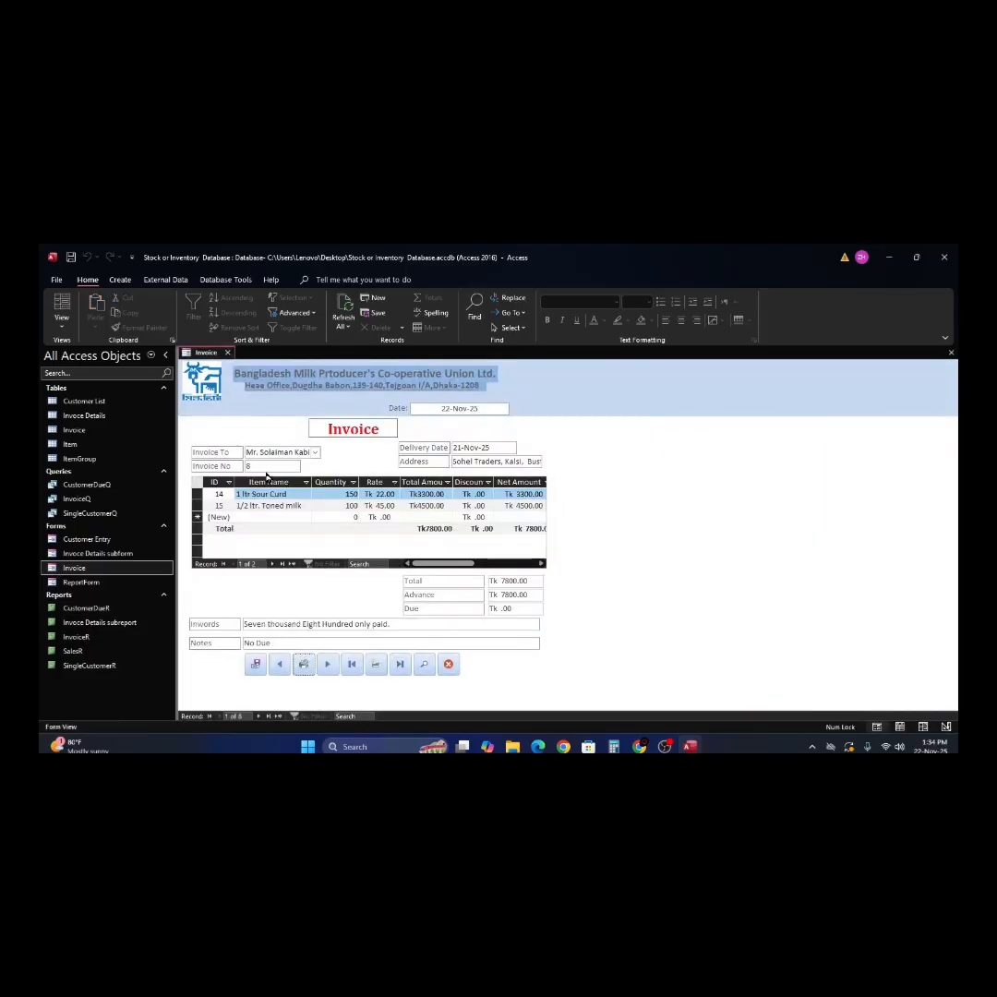
{"action": "left_click", "coordinate": [266, 468]}
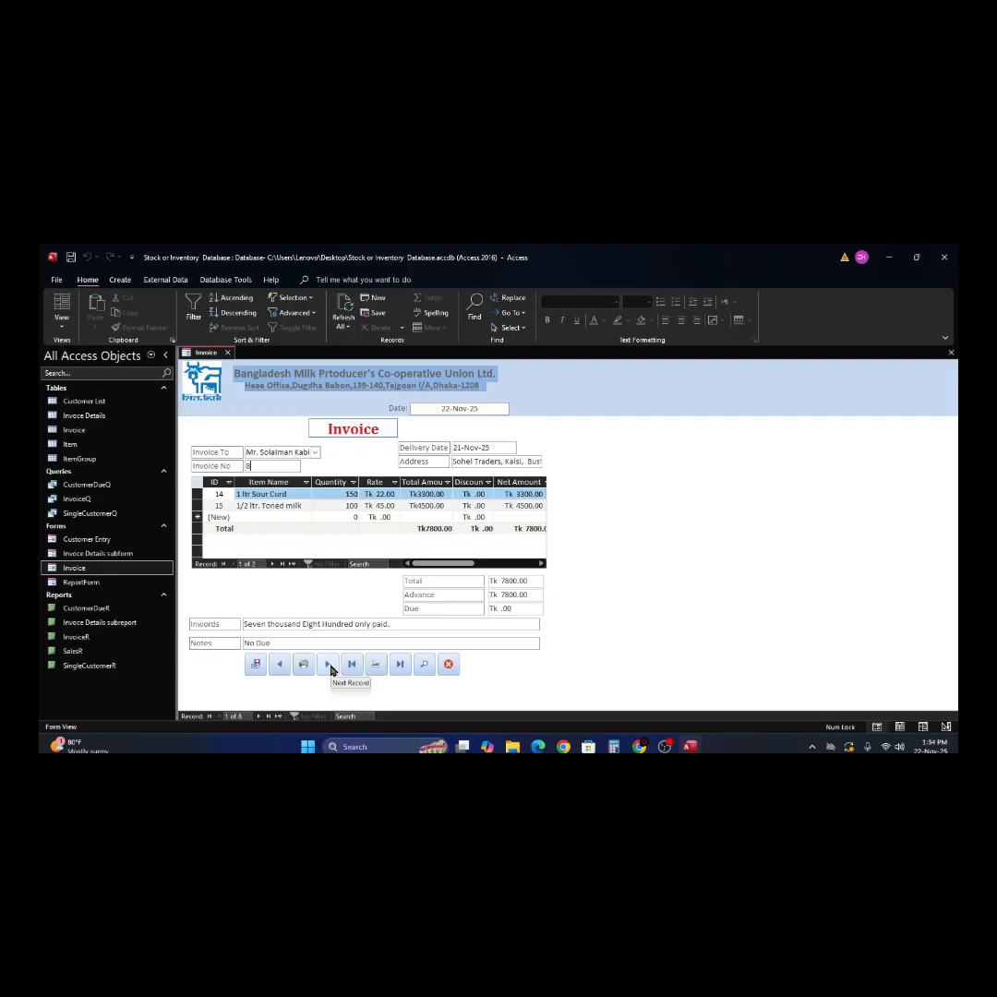
{"action": "left_click", "coordinate": [329, 666]}
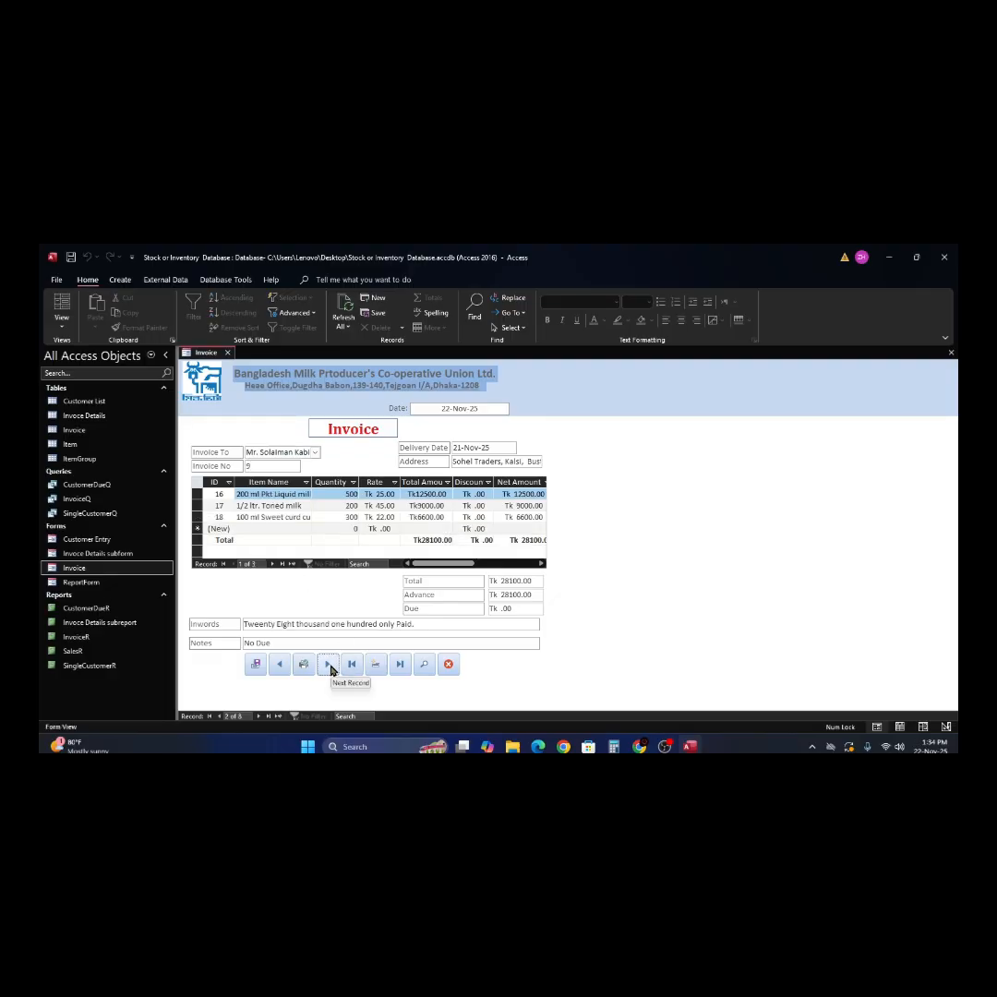
{"action": "left_click", "coordinate": [329, 665]}
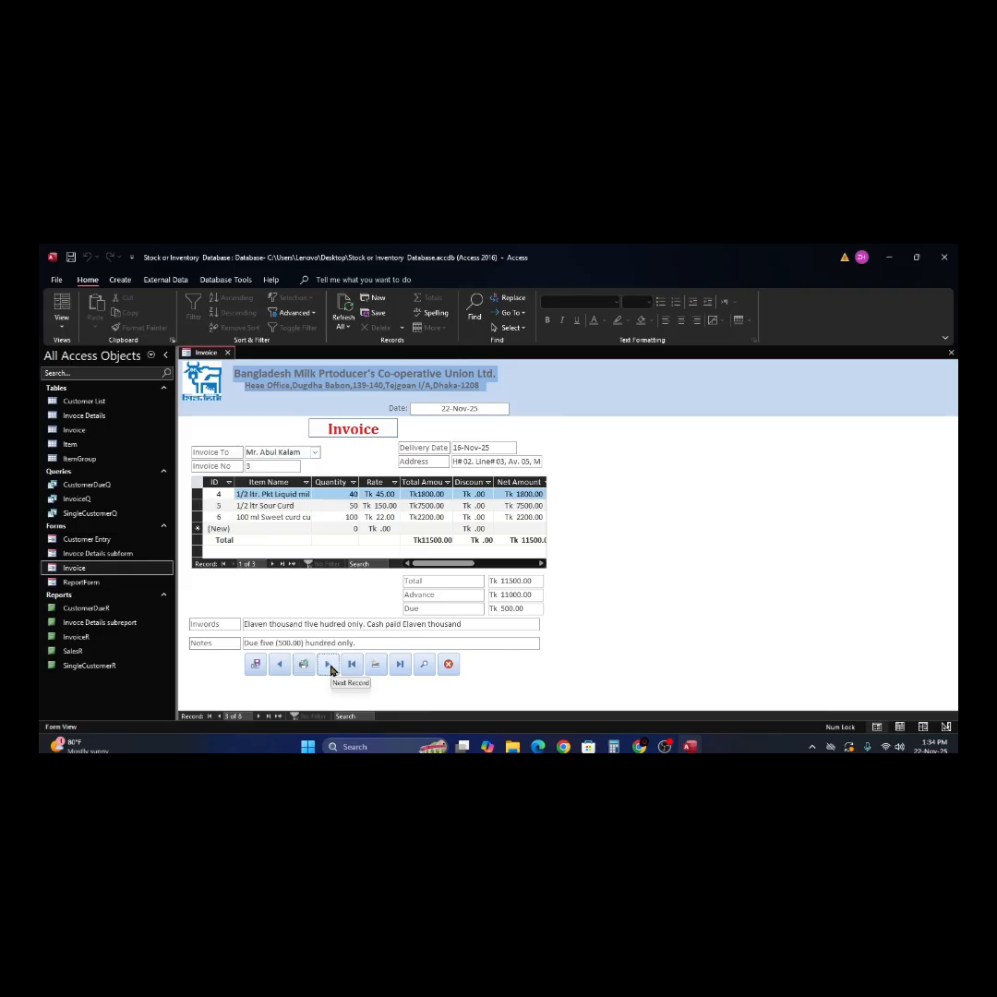
{"action": "left_click", "coordinate": [330, 664]}
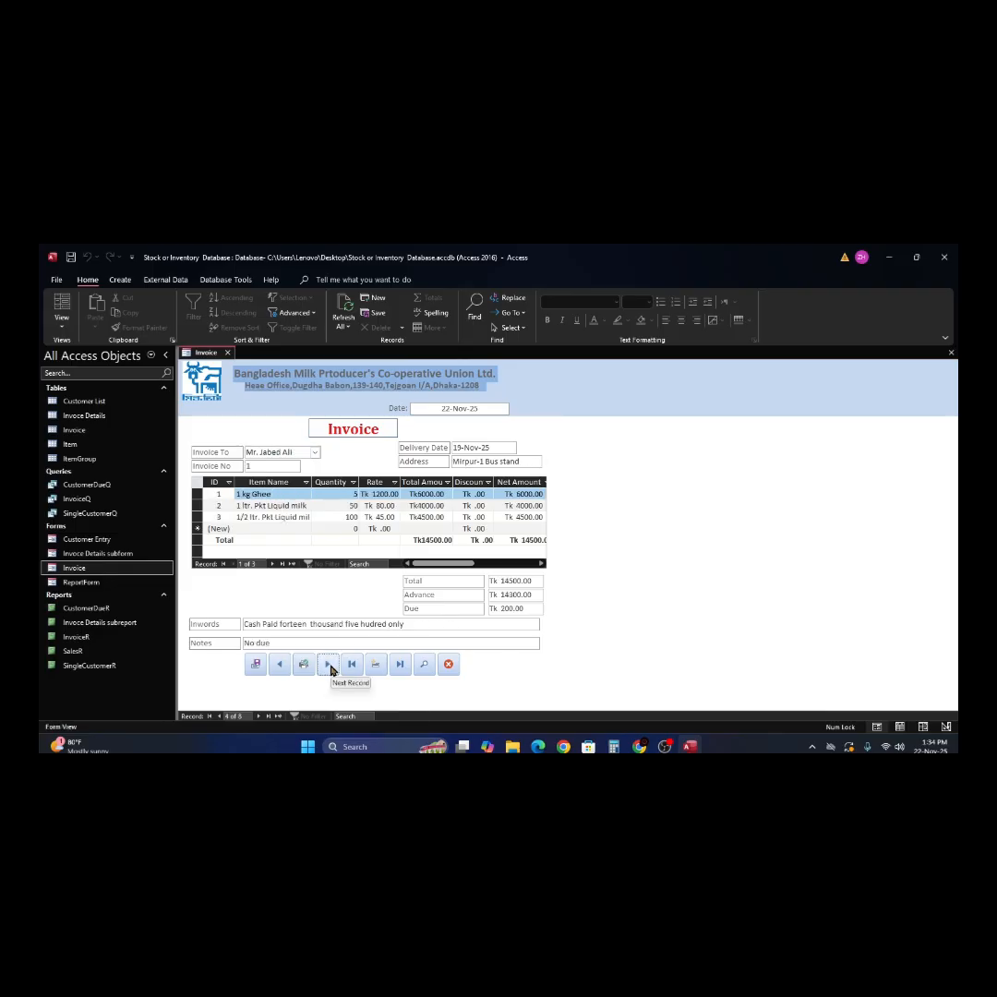
{"action": "left_click", "coordinate": [330, 666]}
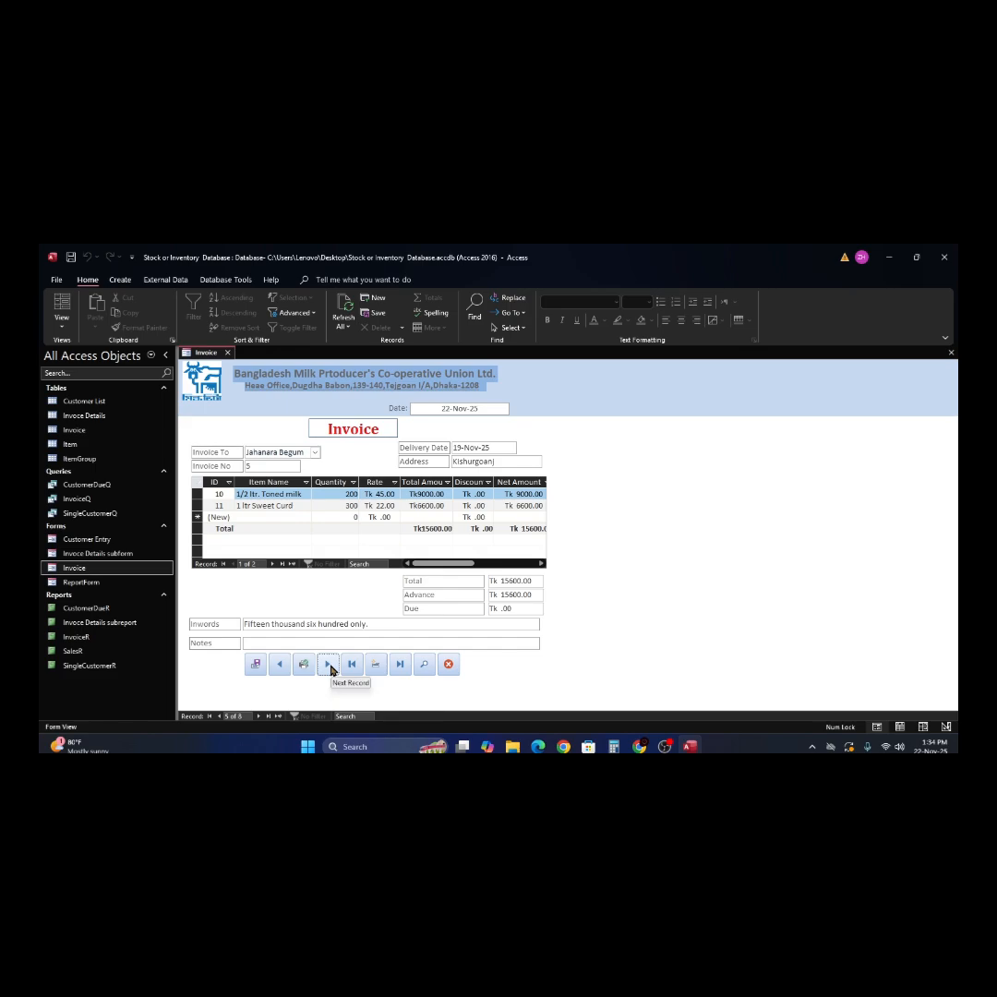
{"action": "left_click", "coordinate": [329, 664]}
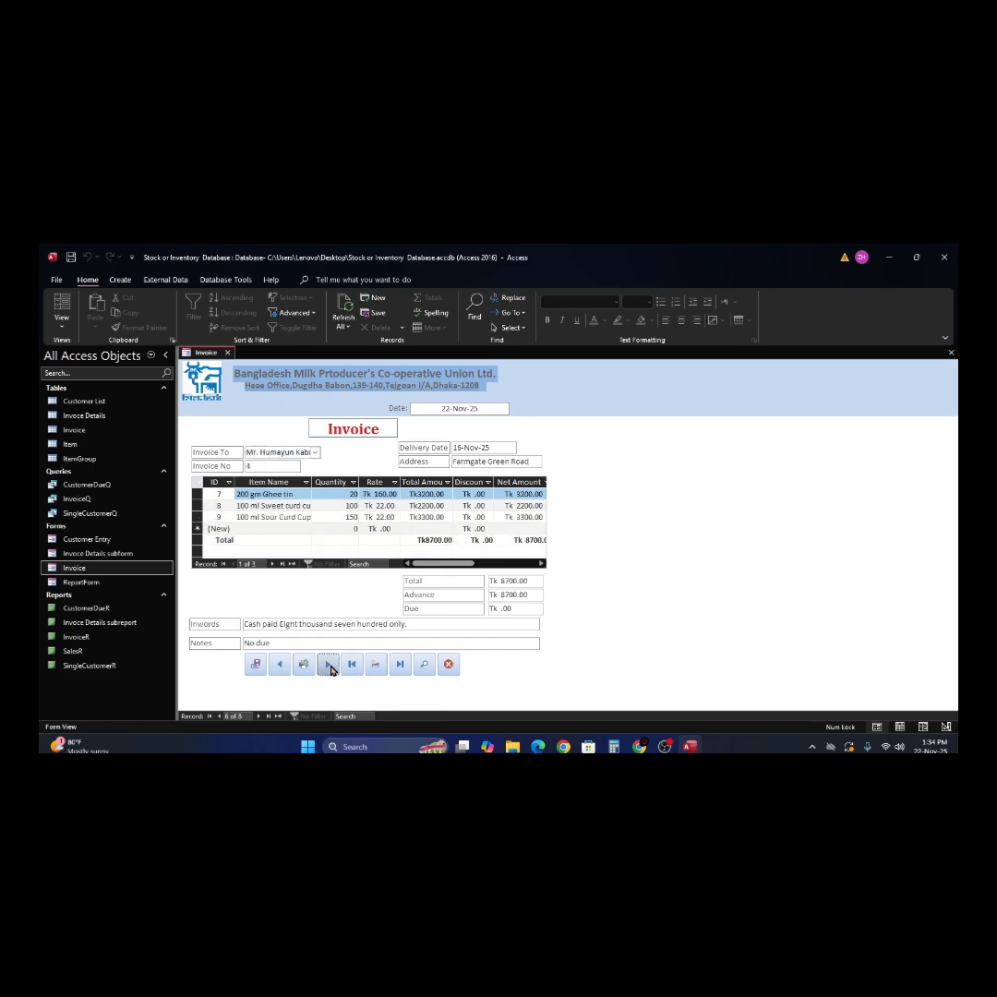
{"action": "left_click", "coordinate": [329, 665]}
{"action": "left_click", "coordinate": [330, 664]}
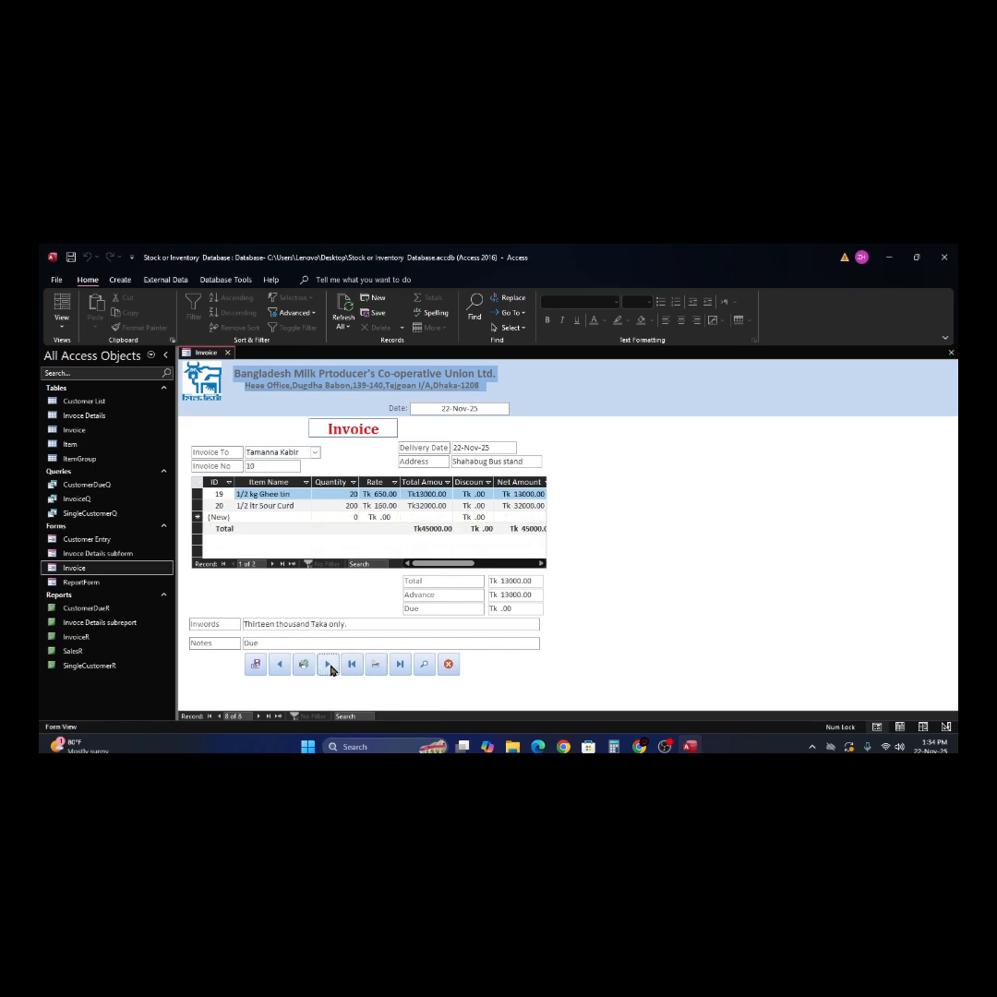
{"action": "left_click", "coordinate": [329, 665]}
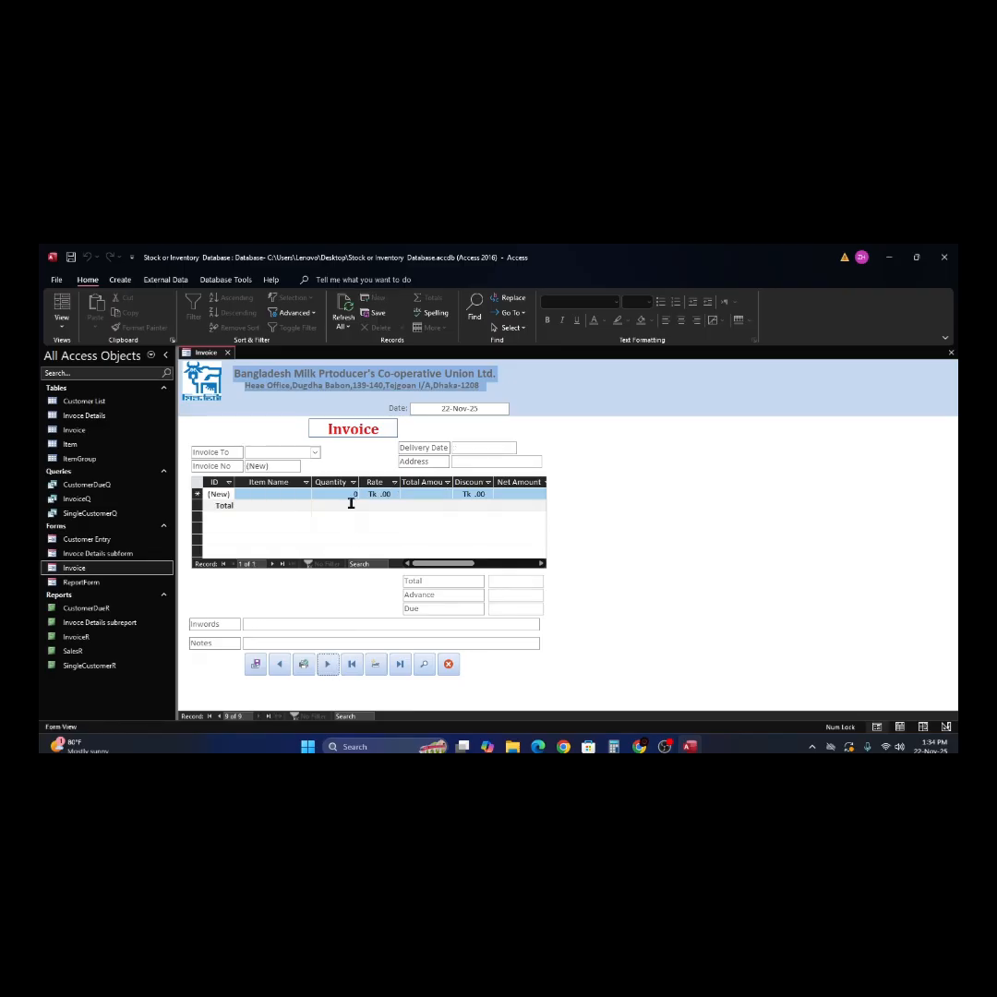
- On the last existing invoice record, set Advance to 10000 and fill Notes with "Due to Three housand"
{"action": "left_click", "coordinate": [280, 664]}
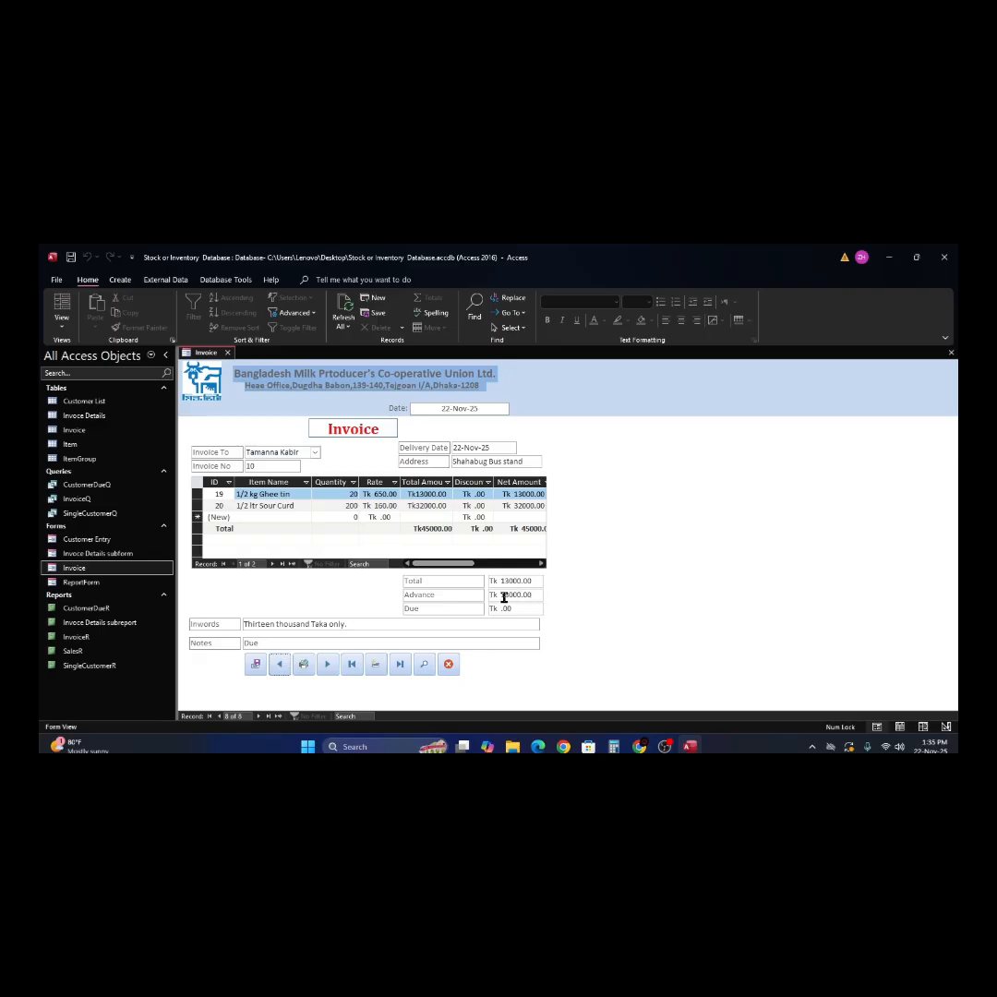
{"action": "left_click_drag", "start_coordinate": [503, 594], "coordinate": [549, 595]}
{"action": "left_click", "coordinate": [531, 596]}
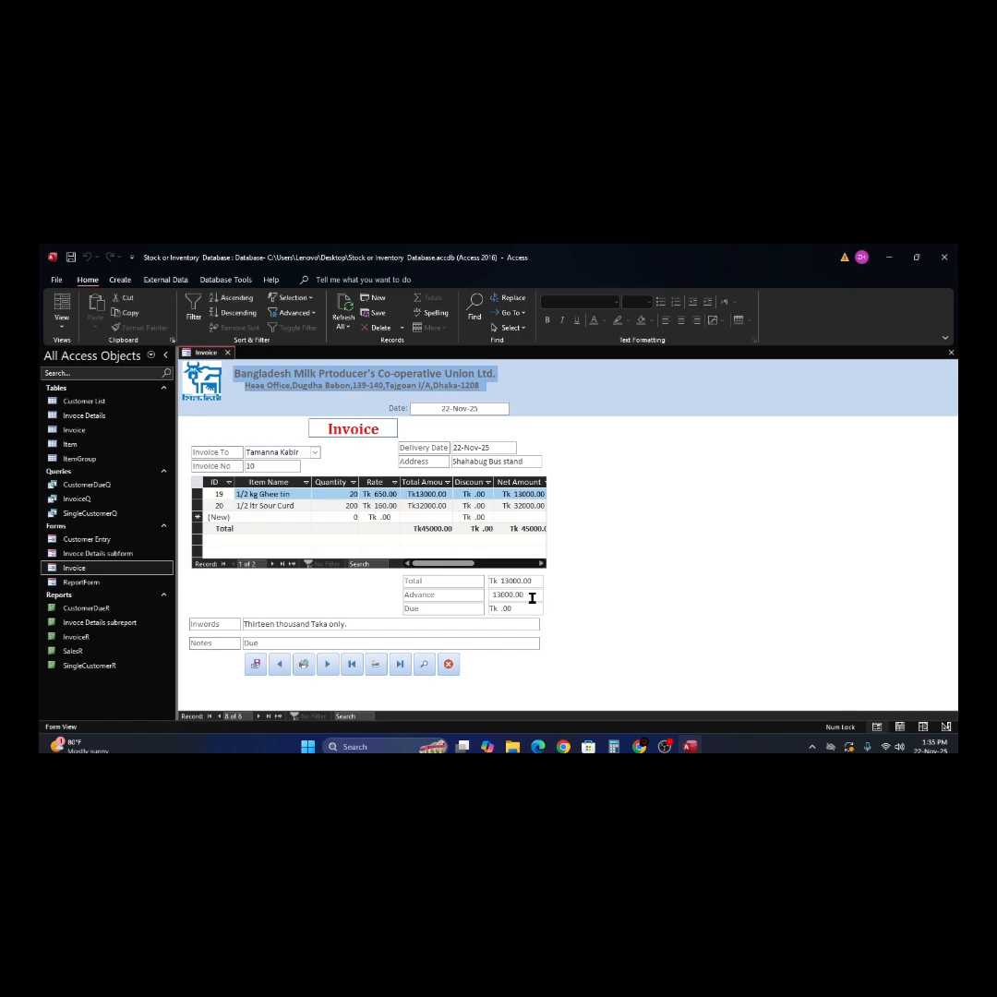
{"action": "key", "text": "BackSpace"}
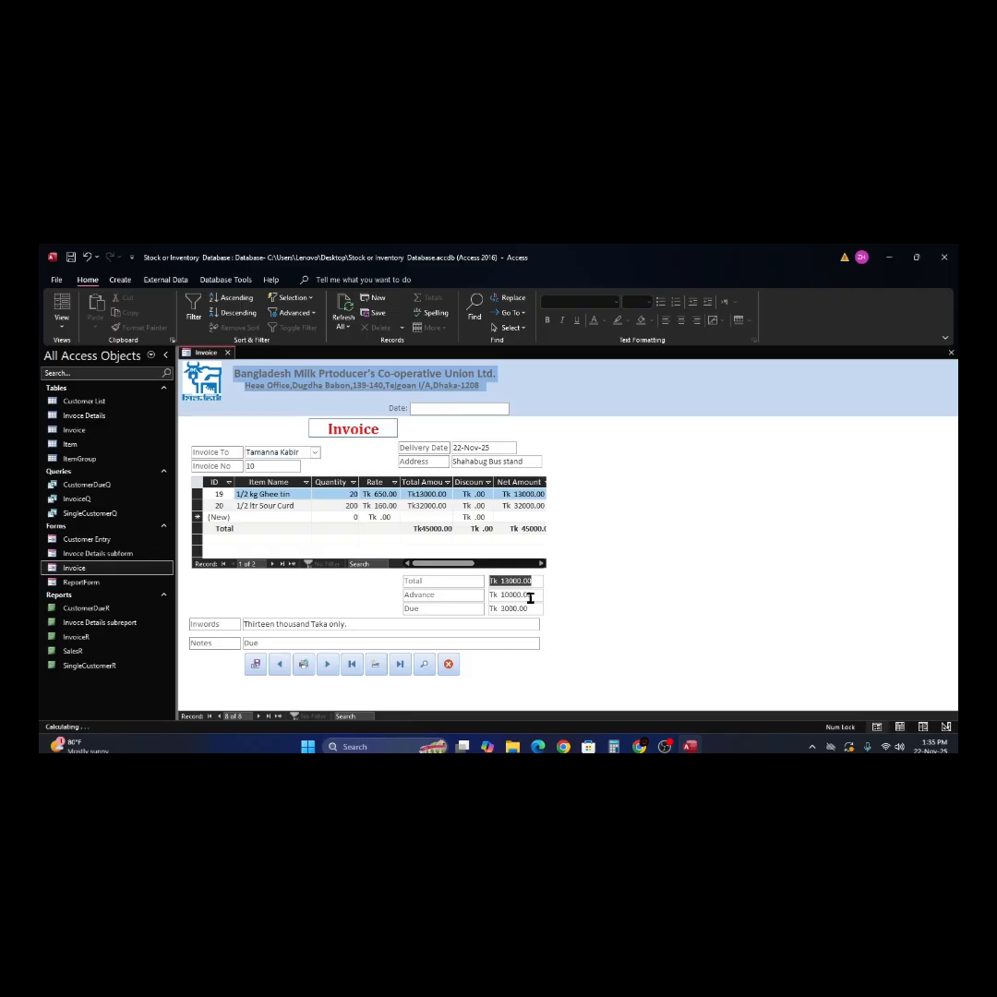
{"action": "key", "text": "Tab"}
{"action": "left_click", "coordinate": [270, 644]}
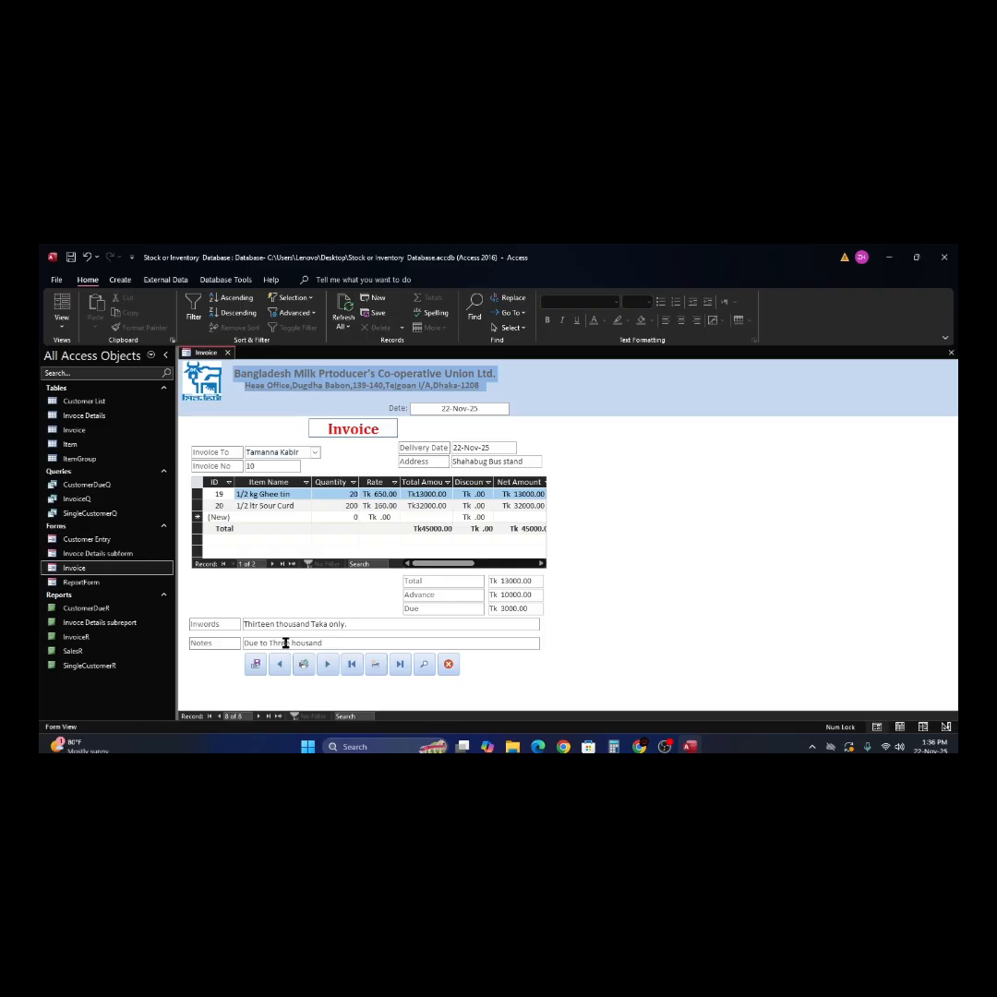
{"action": "key", "text": "shift+Tab"}
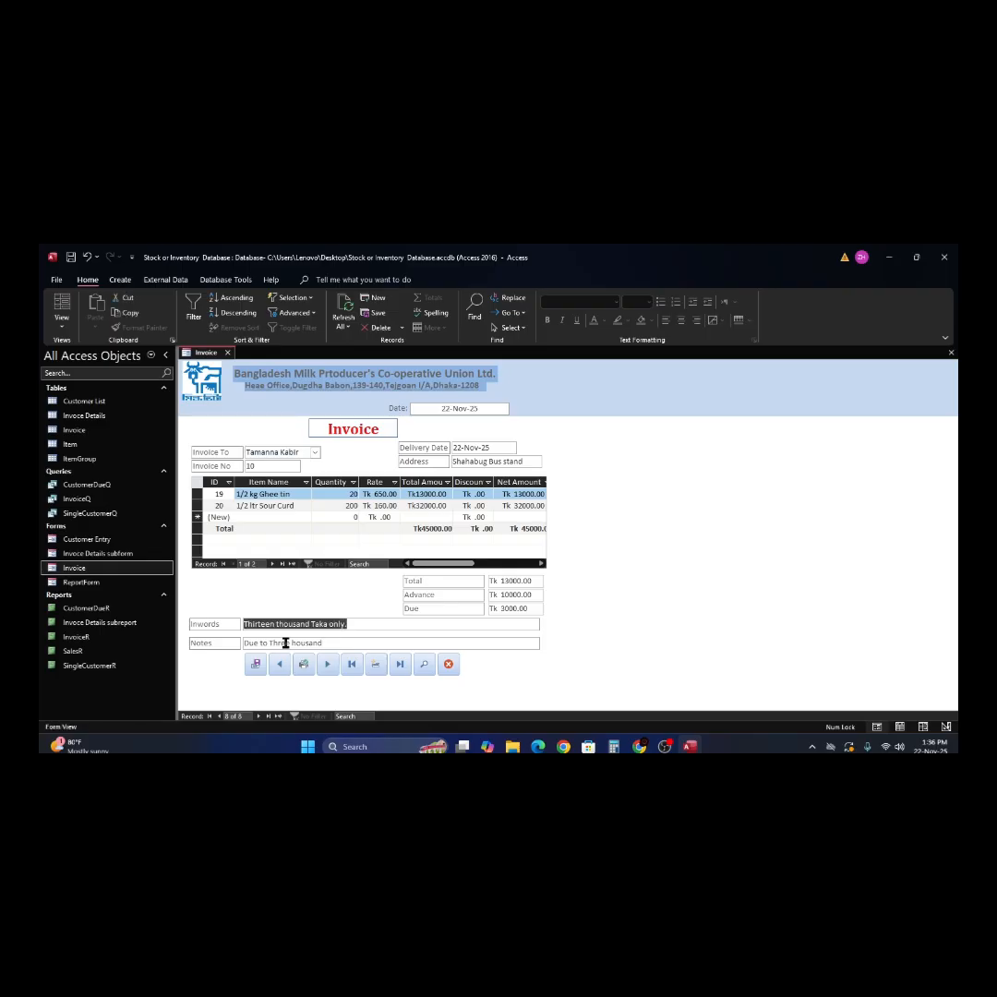
- Preview the printed report of the current invoice, check its Advance, Due and Notes values, and close the preview
{"action": "left_click", "coordinate": [427, 668]}
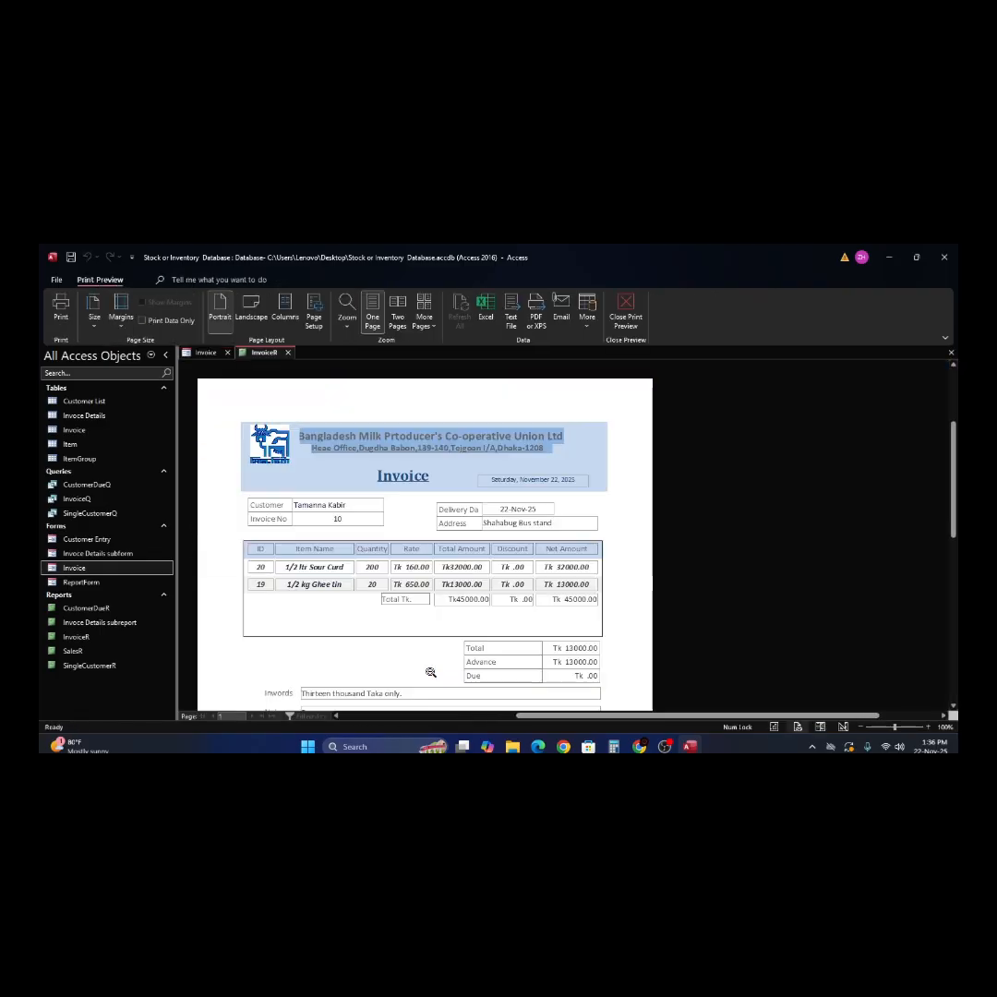
{"action": "left_click", "coordinate": [520, 575]}
{"action": "left_click", "coordinate": [521, 576]}
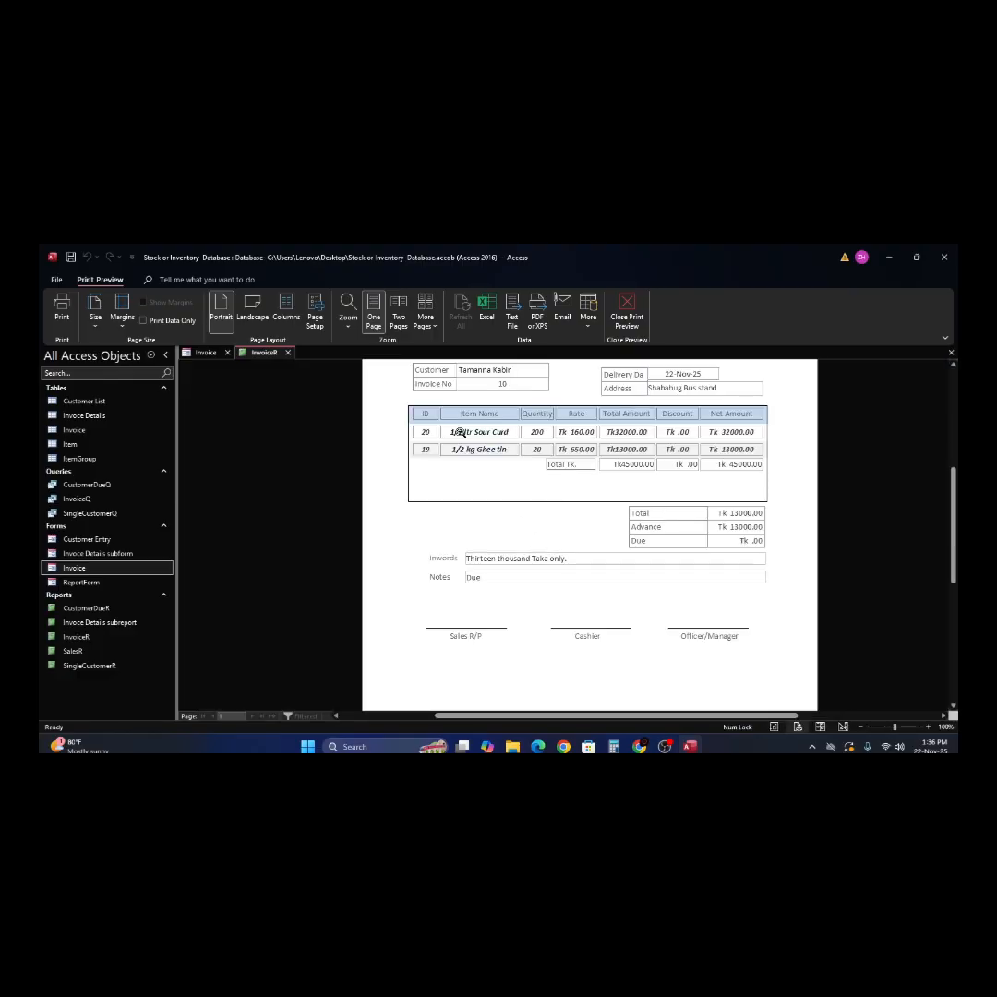
{"action": "left_click", "coordinate": [563, 503]}
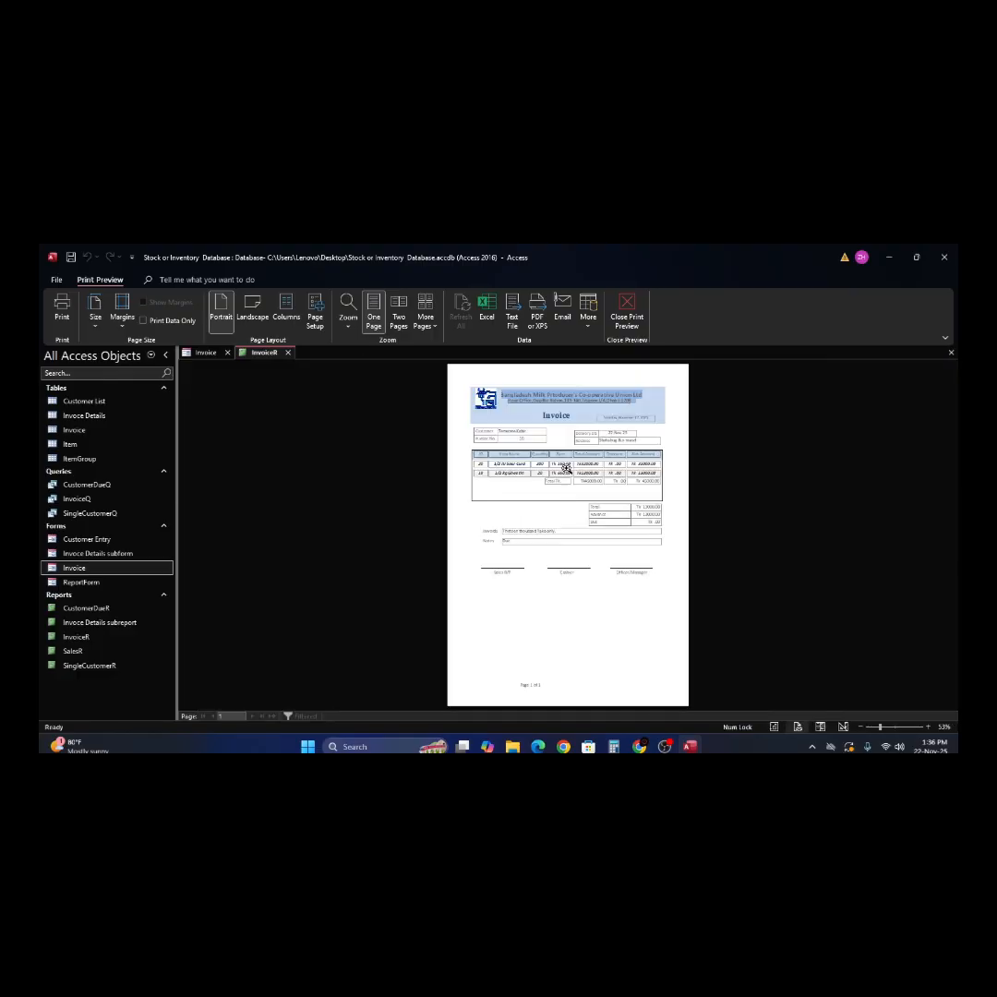
{"action": "left_click", "coordinate": [623, 316]}
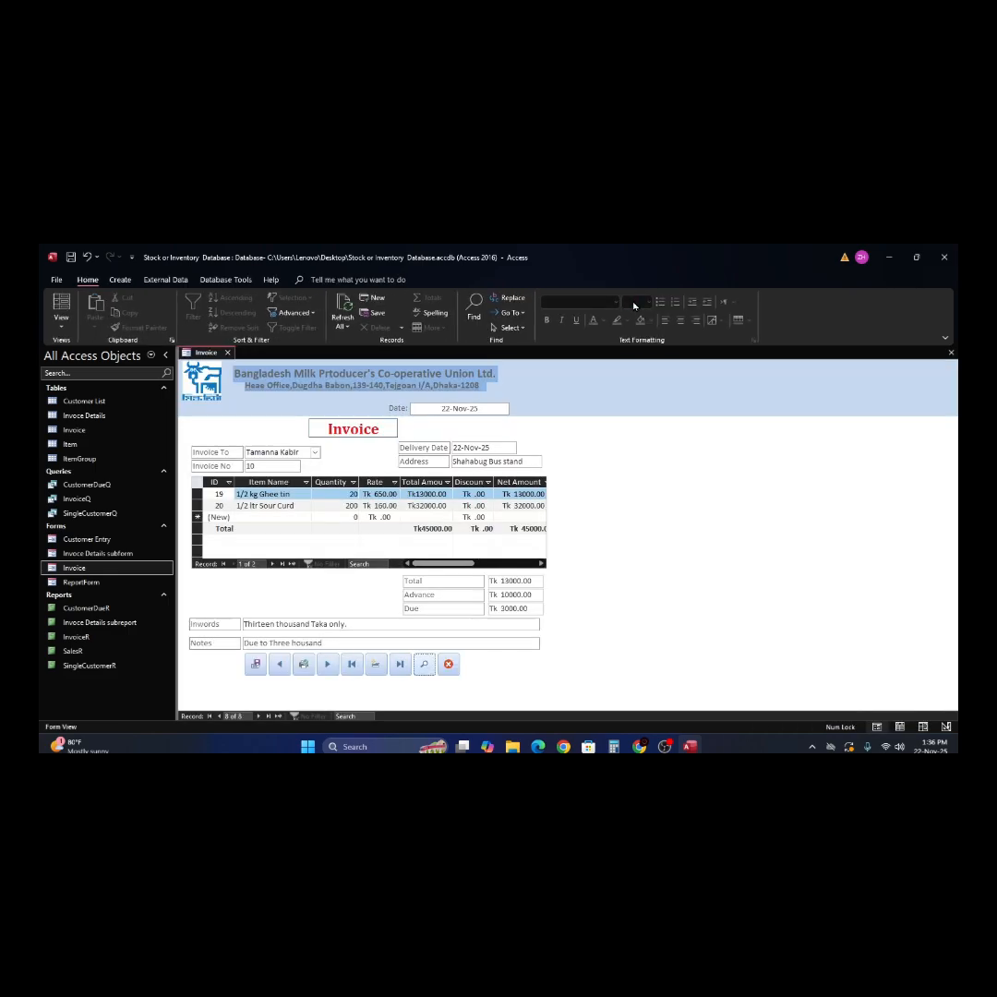
- Refresh all records of the Invoice form and go forward to the last existing invoice
{"action": "left_click", "coordinate": [343, 317]}
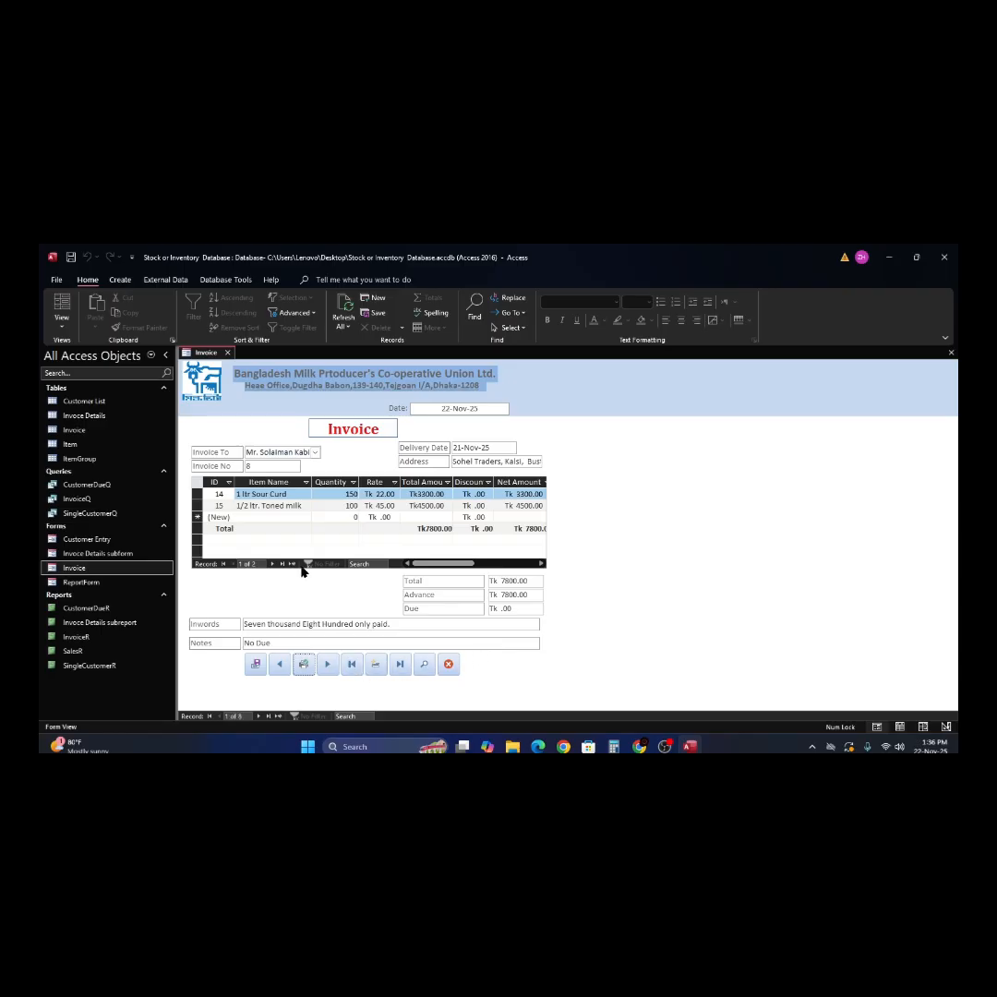
{"action": "left_click", "coordinate": [327, 666]}
{"action": "left_click", "coordinate": [328, 665]}
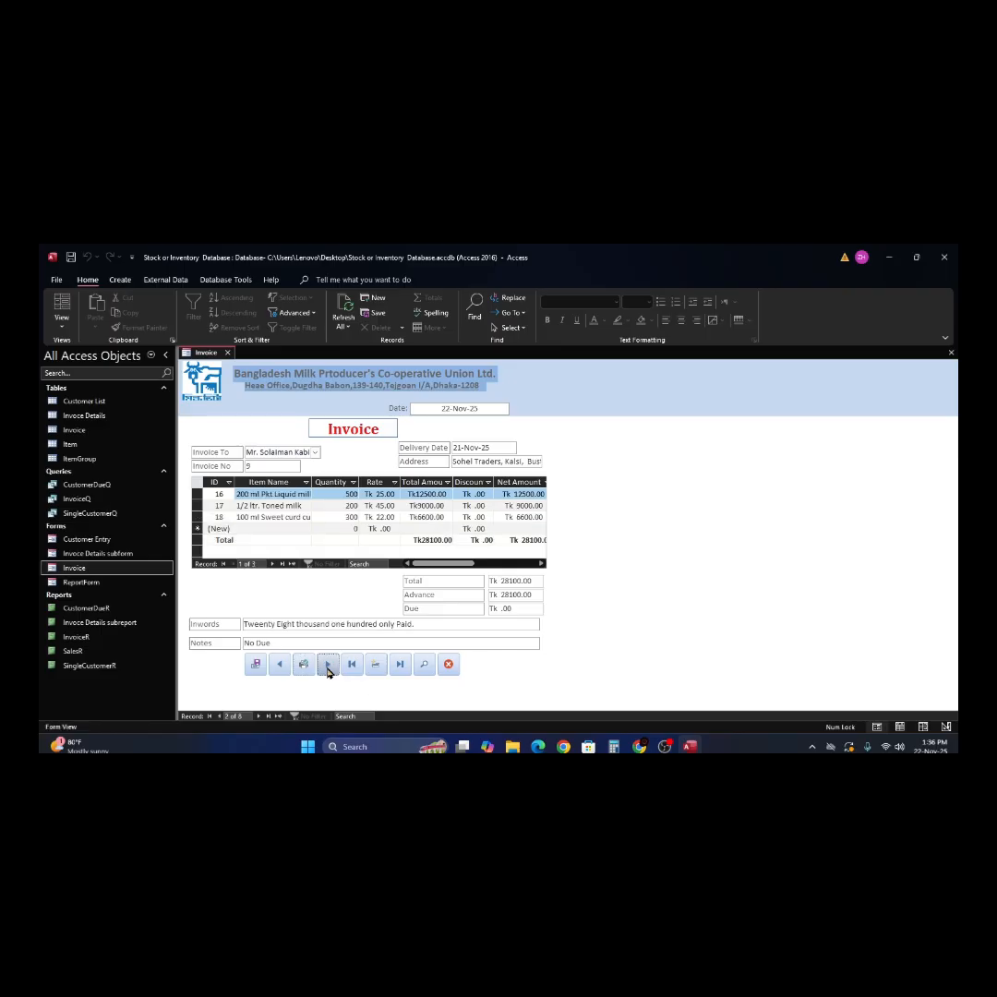
{"action": "left_click", "coordinate": [328, 666]}
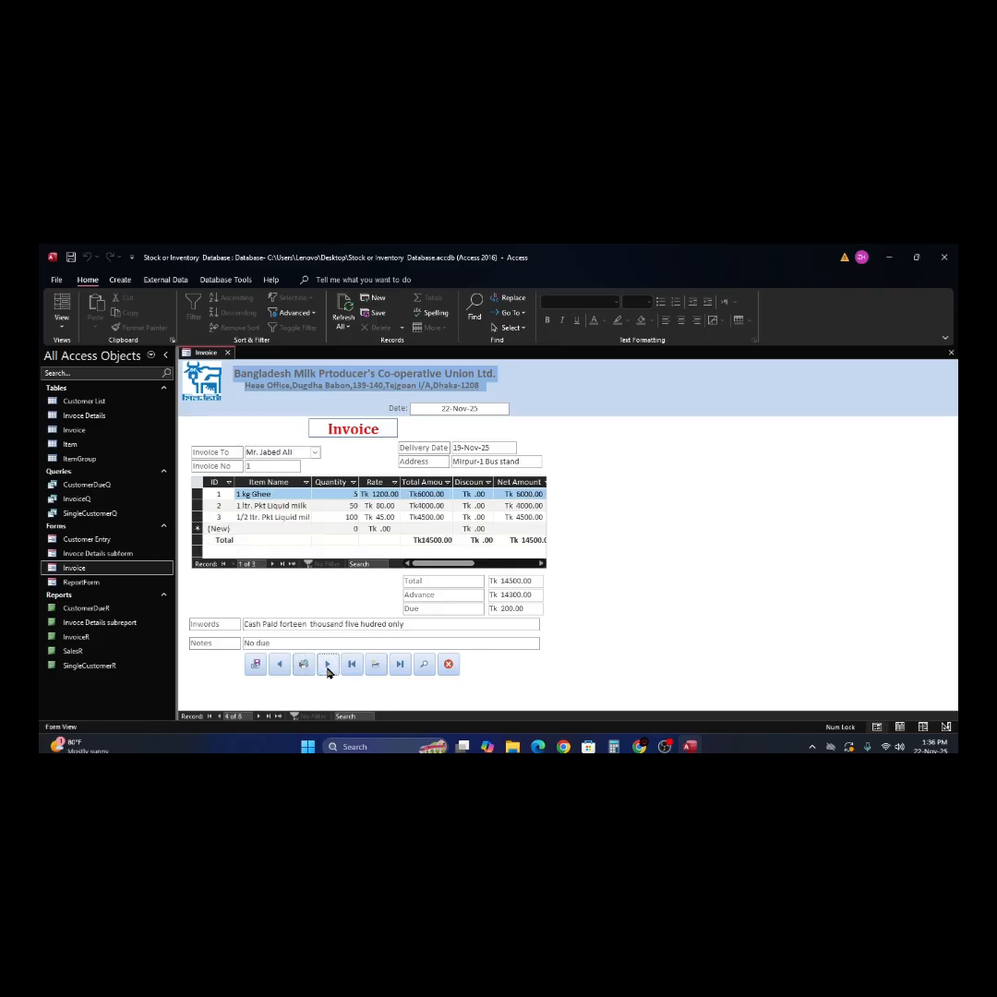
{"action": "left_click", "coordinate": [328, 666]}
{"action": "left_click", "coordinate": [327, 665]}
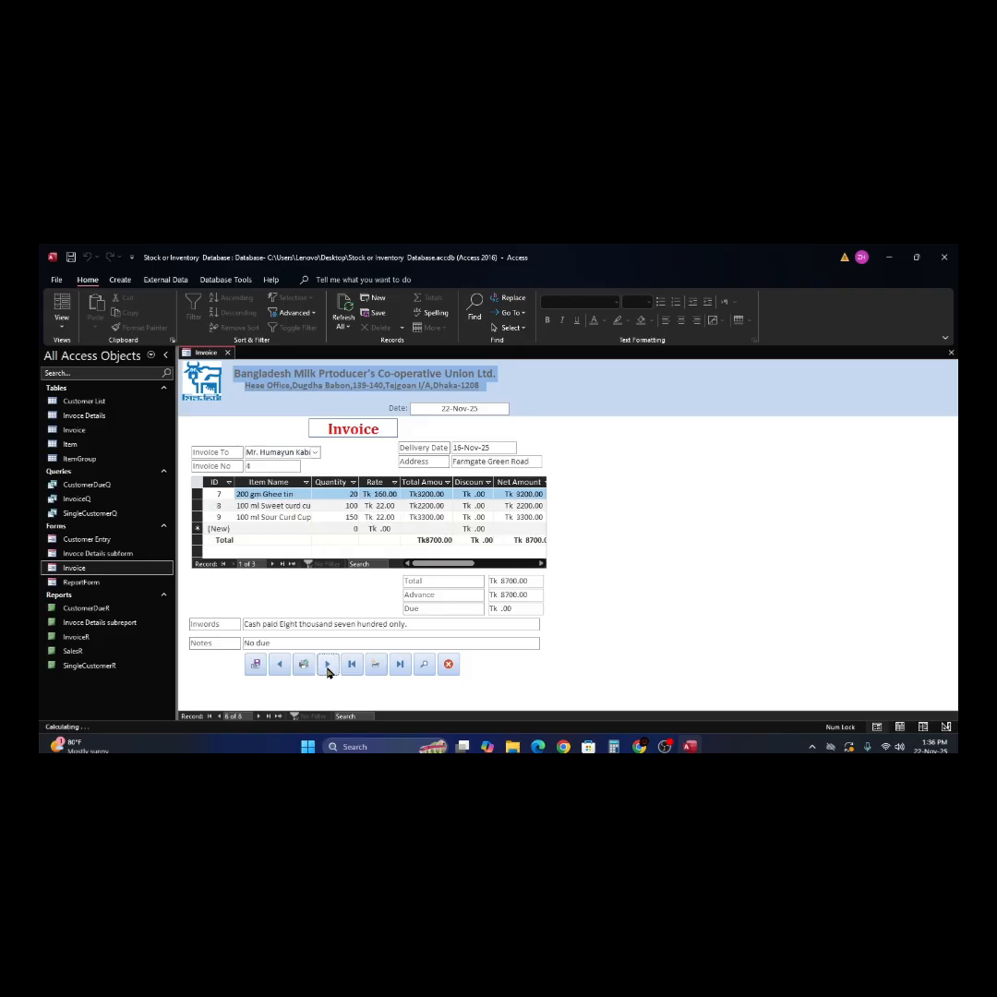
{"action": "left_click", "coordinate": [327, 665]}
{"action": "left_click", "coordinate": [327, 665]}
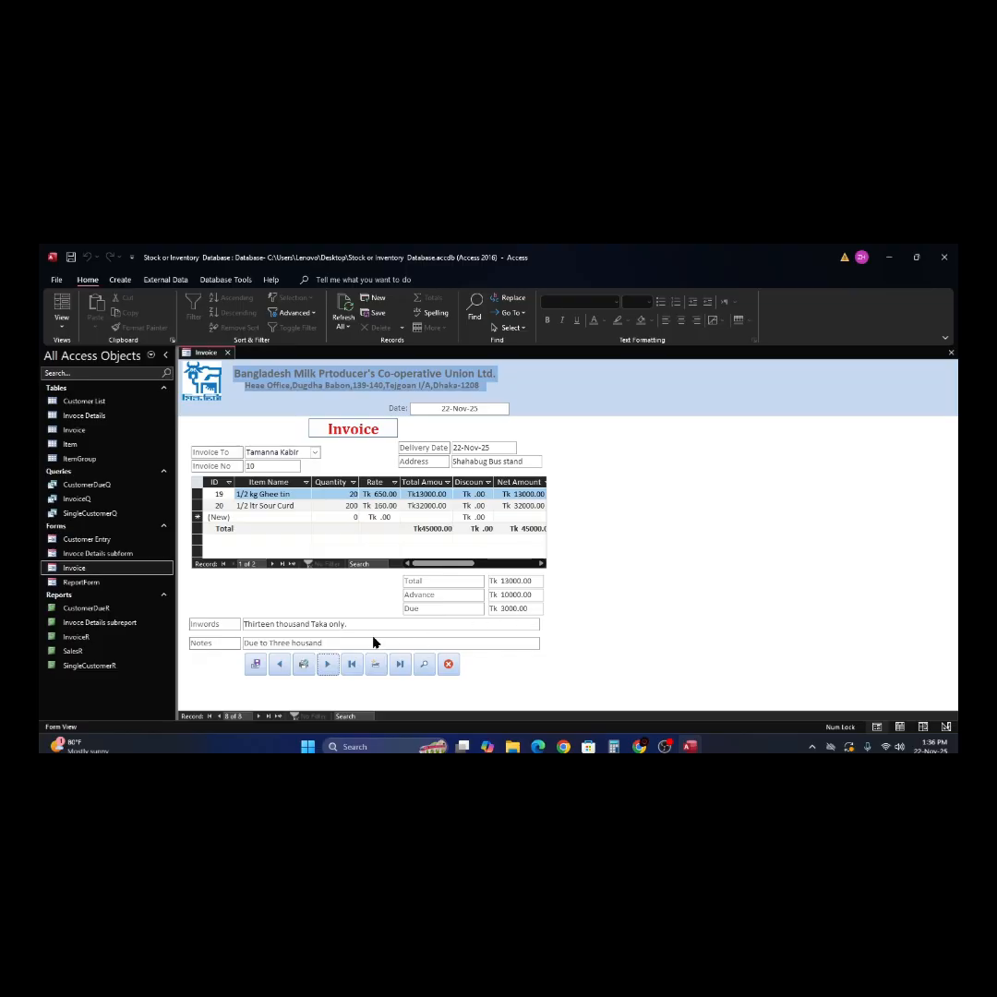
- Preview the refreshed invoice's print report again, check its amounts and Notes up close, and close the preview
{"action": "left_click", "coordinate": [363, 647]}
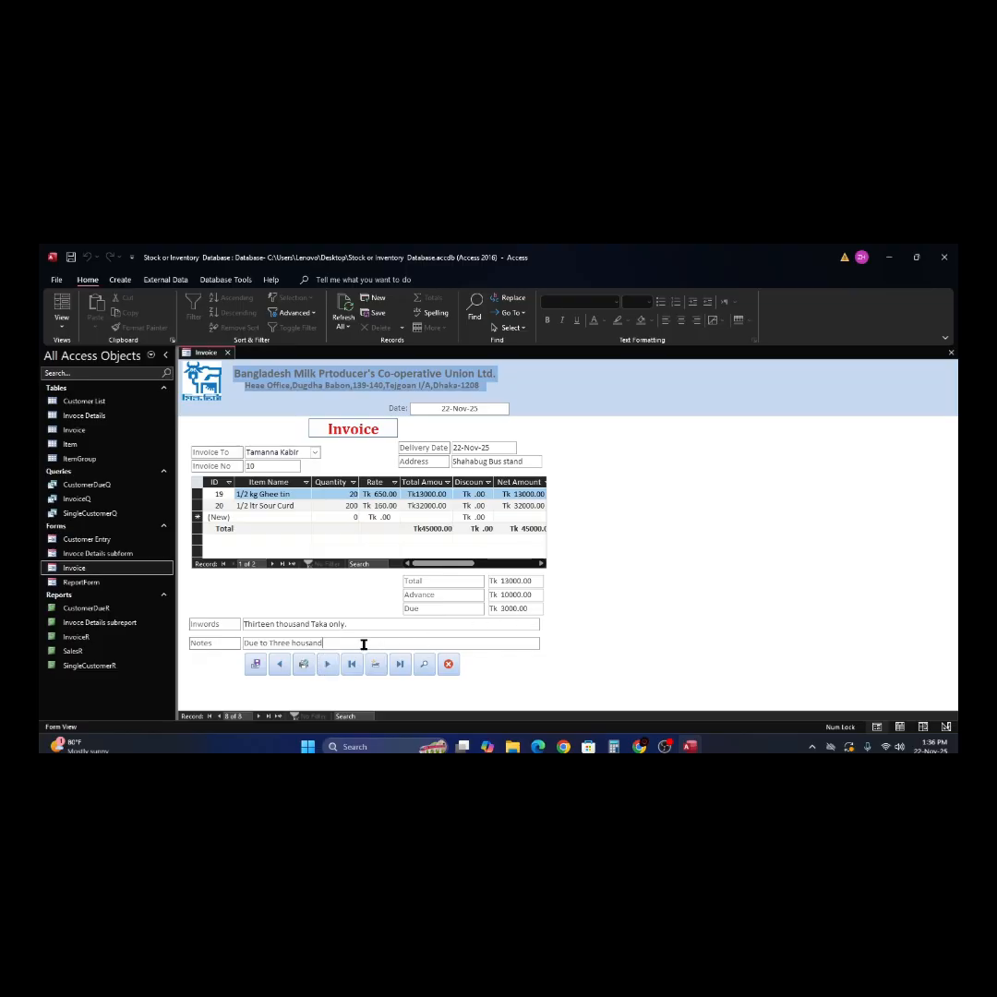
{"action": "left_click", "coordinate": [424, 664]}
{"action": "left_click", "coordinate": [503, 516]}
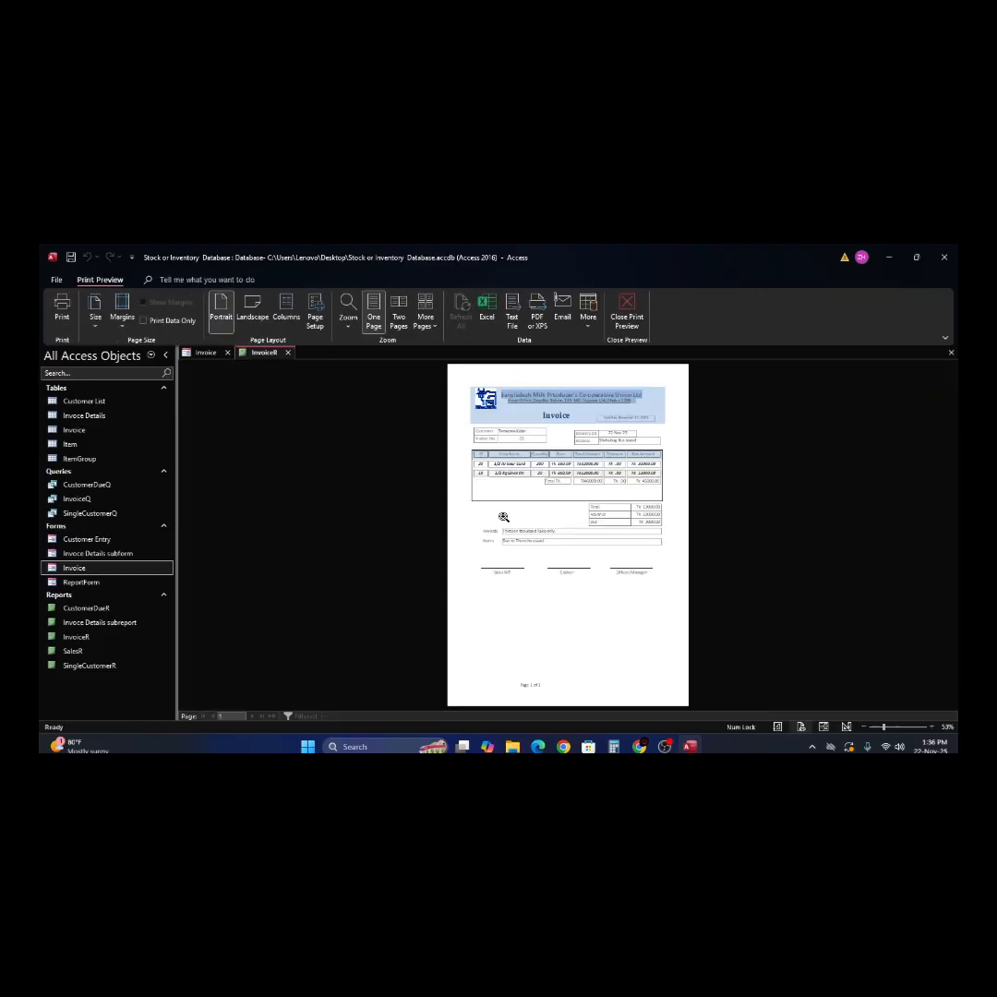
{"action": "left_click", "coordinate": [517, 399]}
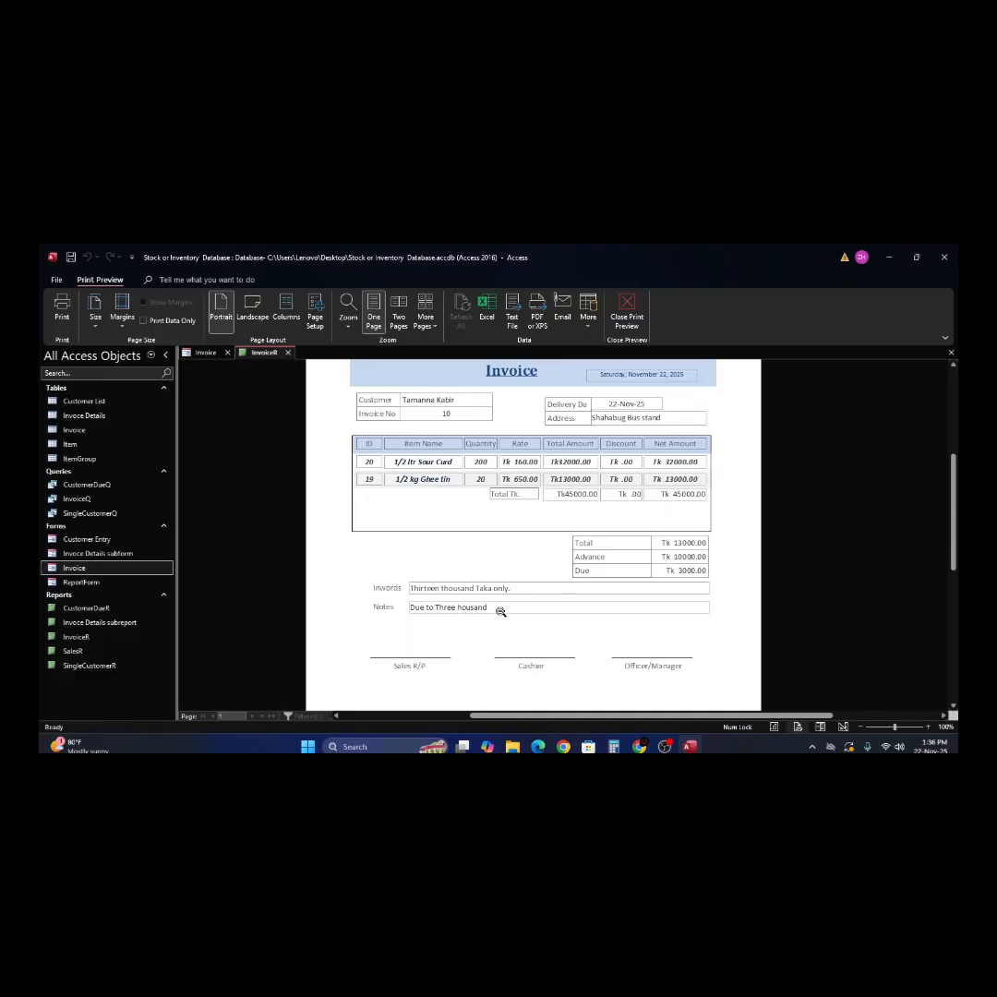
{"action": "left_click", "coordinate": [563, 590]}
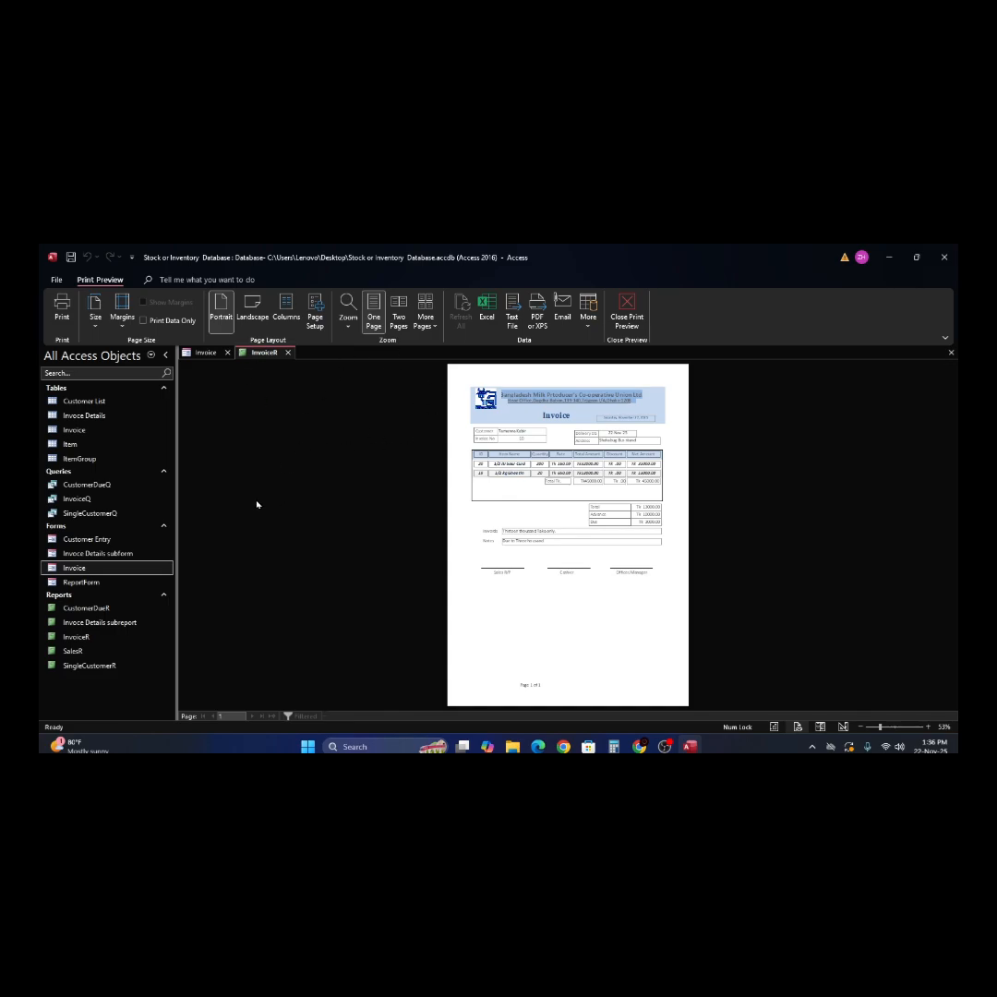
{"action": "left_click", "coordinate": [628, 310]}
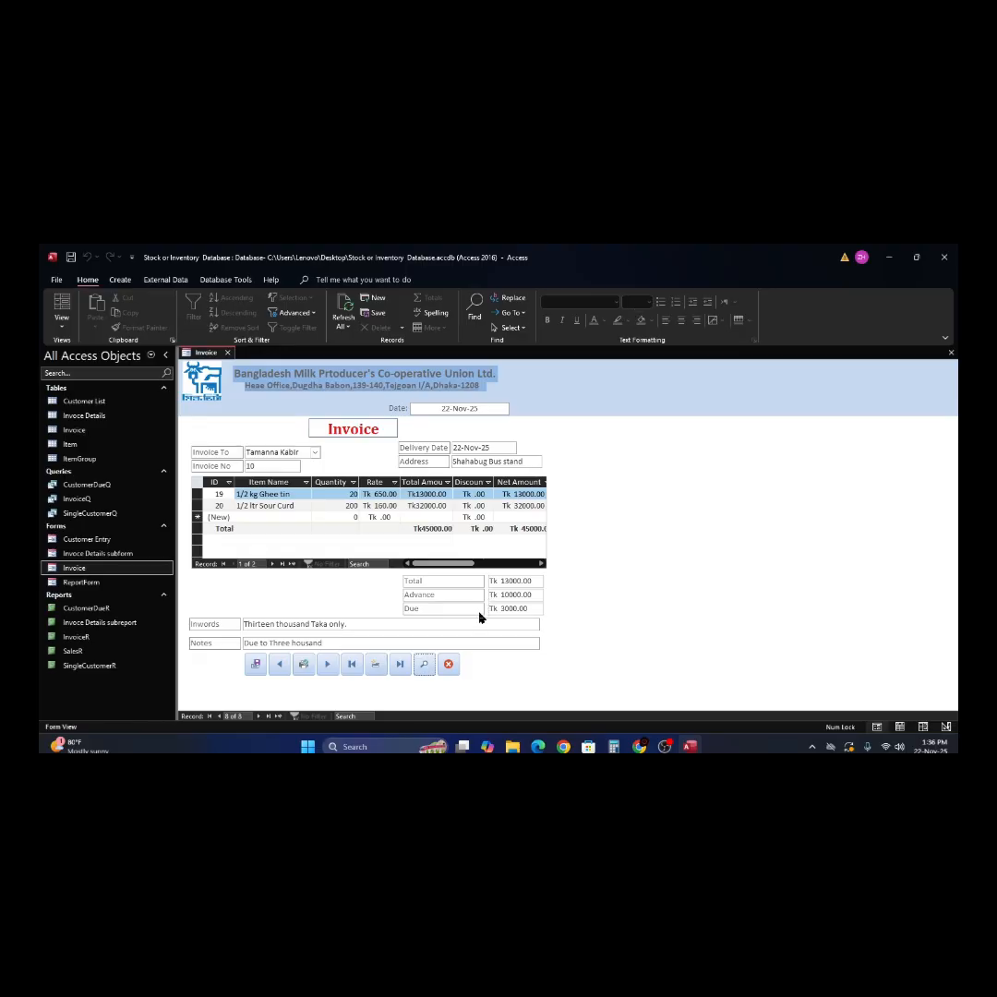
- Close the Invoice form, open the CustomerDueR report and examine the Due and Advance amounts of the 22-Nov-25 row
{"action": "left_click", "coordinate": [948, 353]}
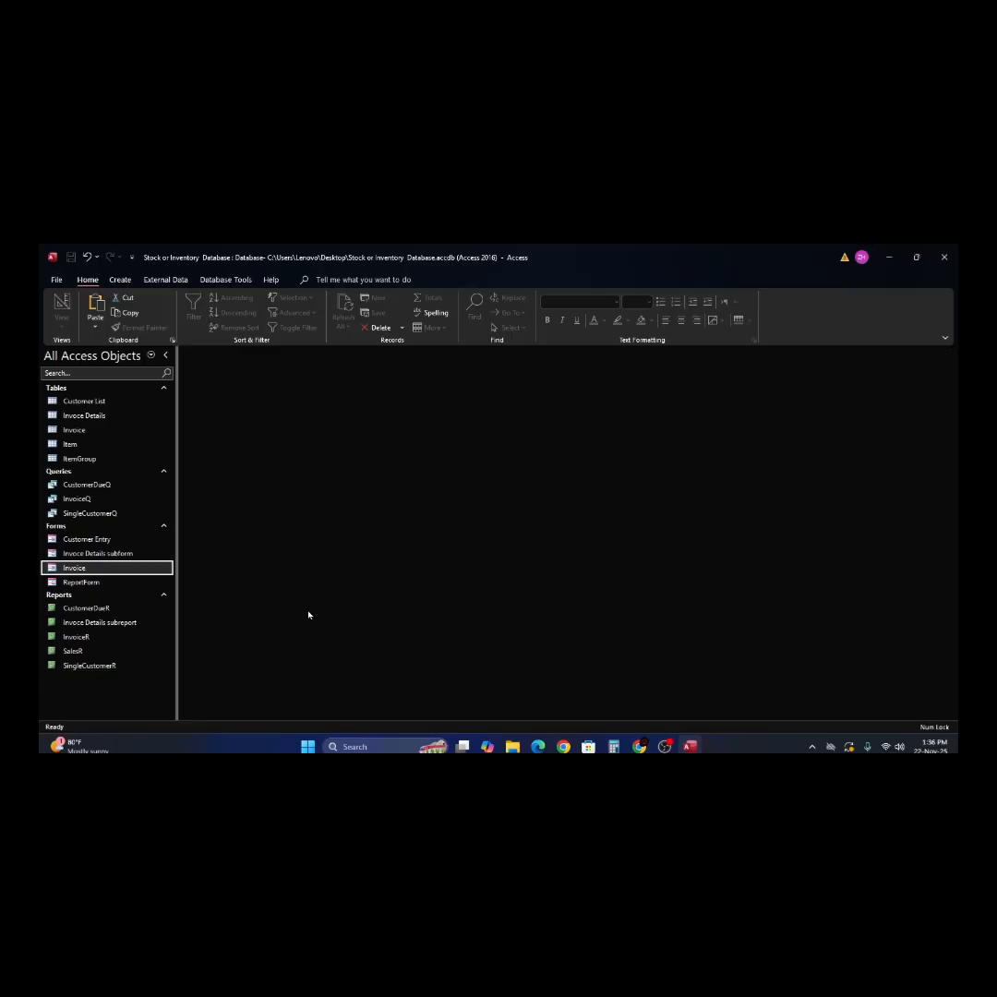
{"action": "left_click", "coordinate": [56, 611]}
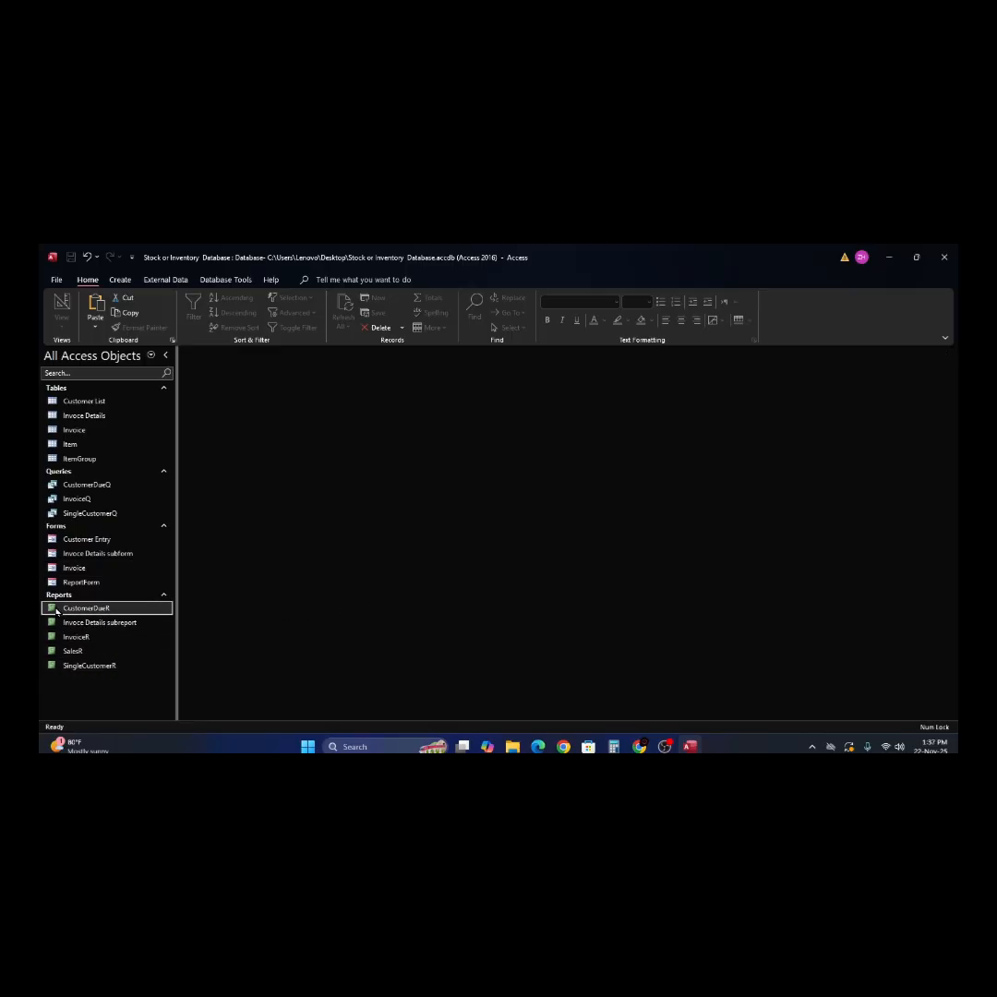
{"action": "double_click", "coordinate": [57, 611]}
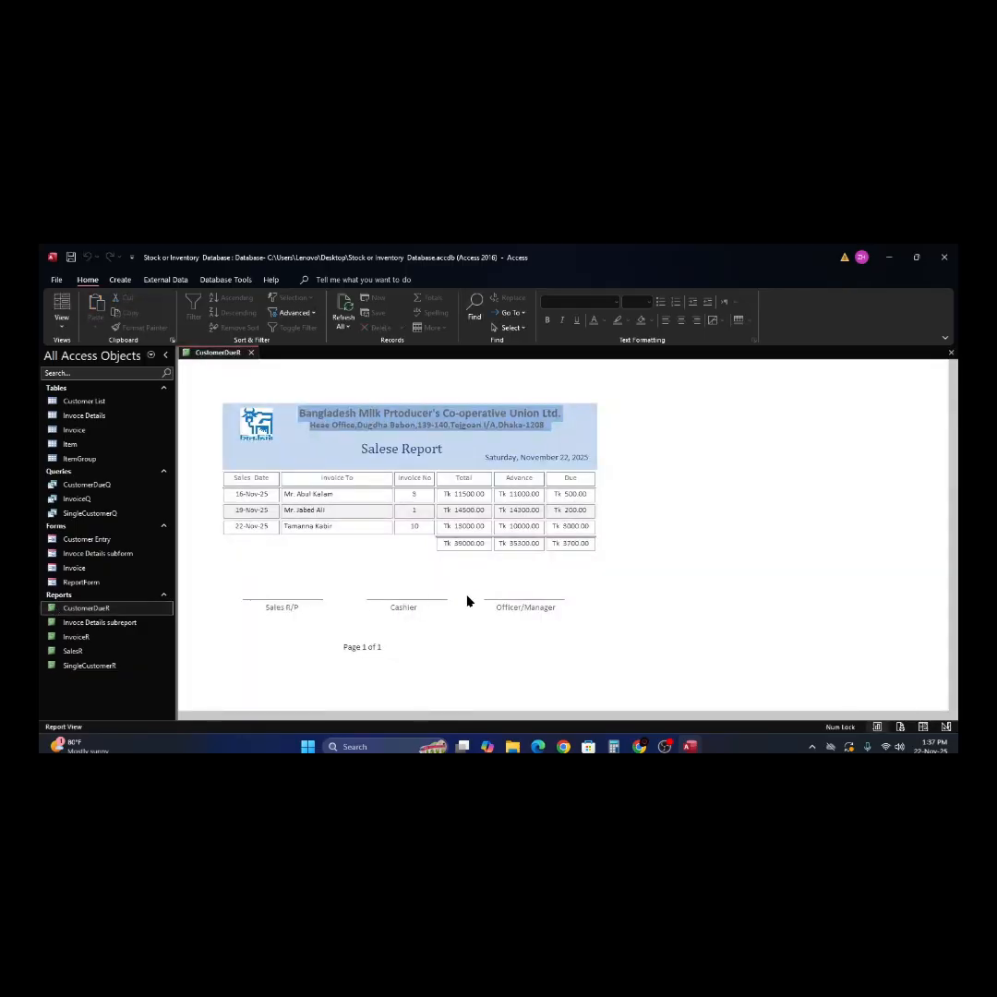
{"action": "left_click", "coordinate": [570, 528]}
{"action": "left_click", "coordinate": [536, 527]}
- Change the title label in the header of the CustomerDueR report design to Customer Due Report
{"action": "right_click", "coordinate": [688, 494]}
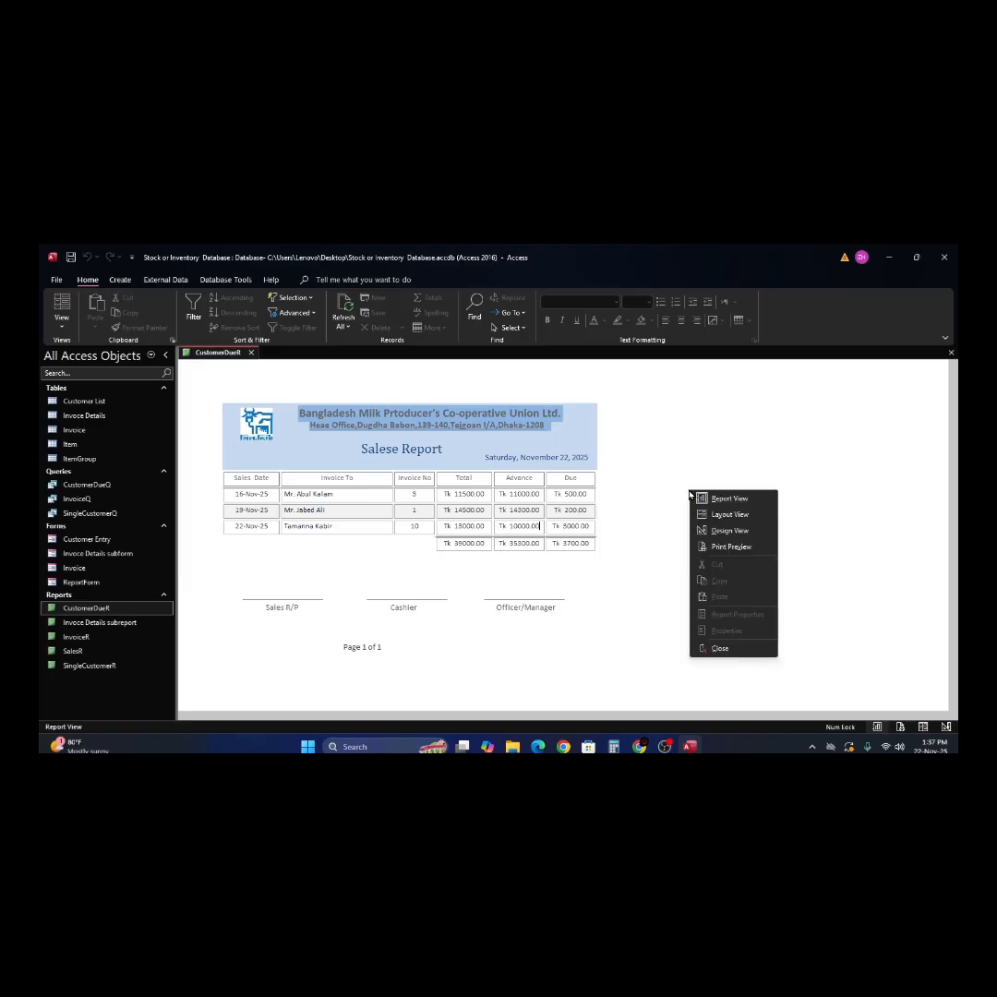
{"action": "left_click", "coordinate": [729, 532]}
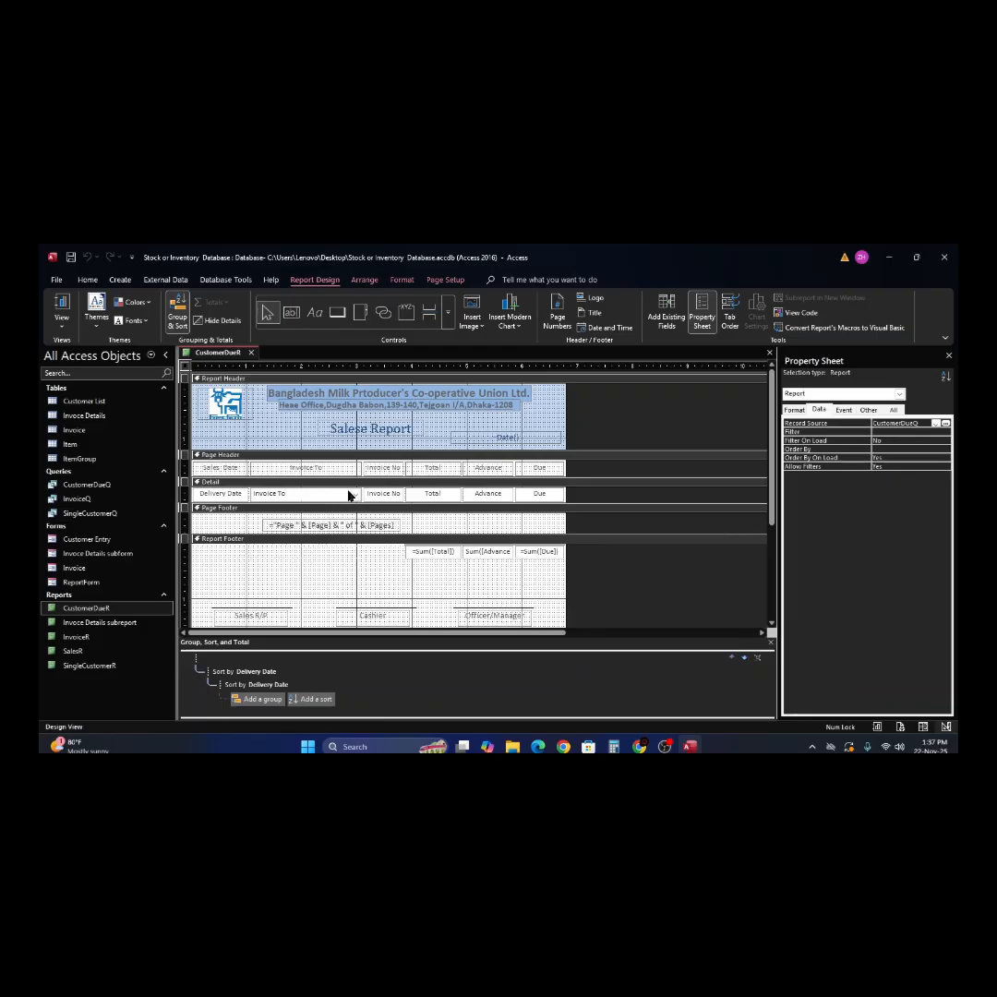
{"action": "left_click", "coordinate": [366, 430]}
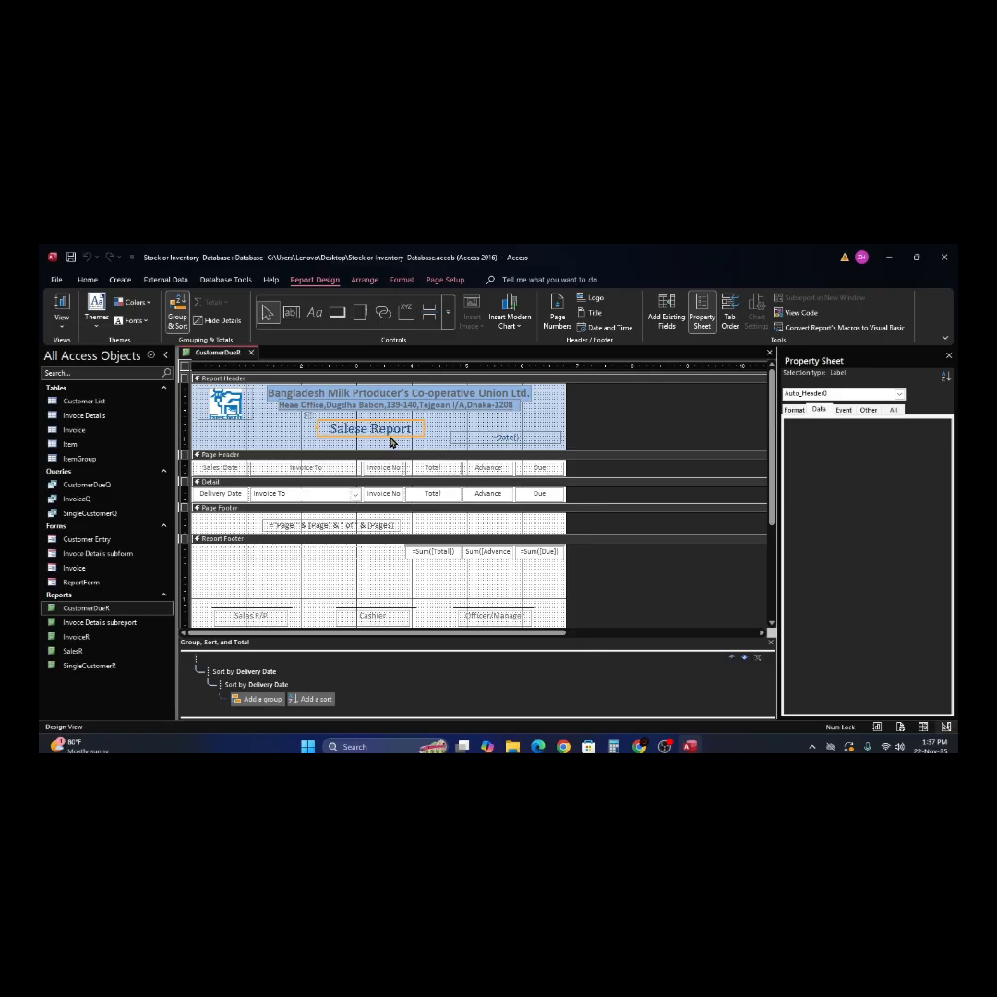
{"action": "left_click", "coordinate": [370, 430]}
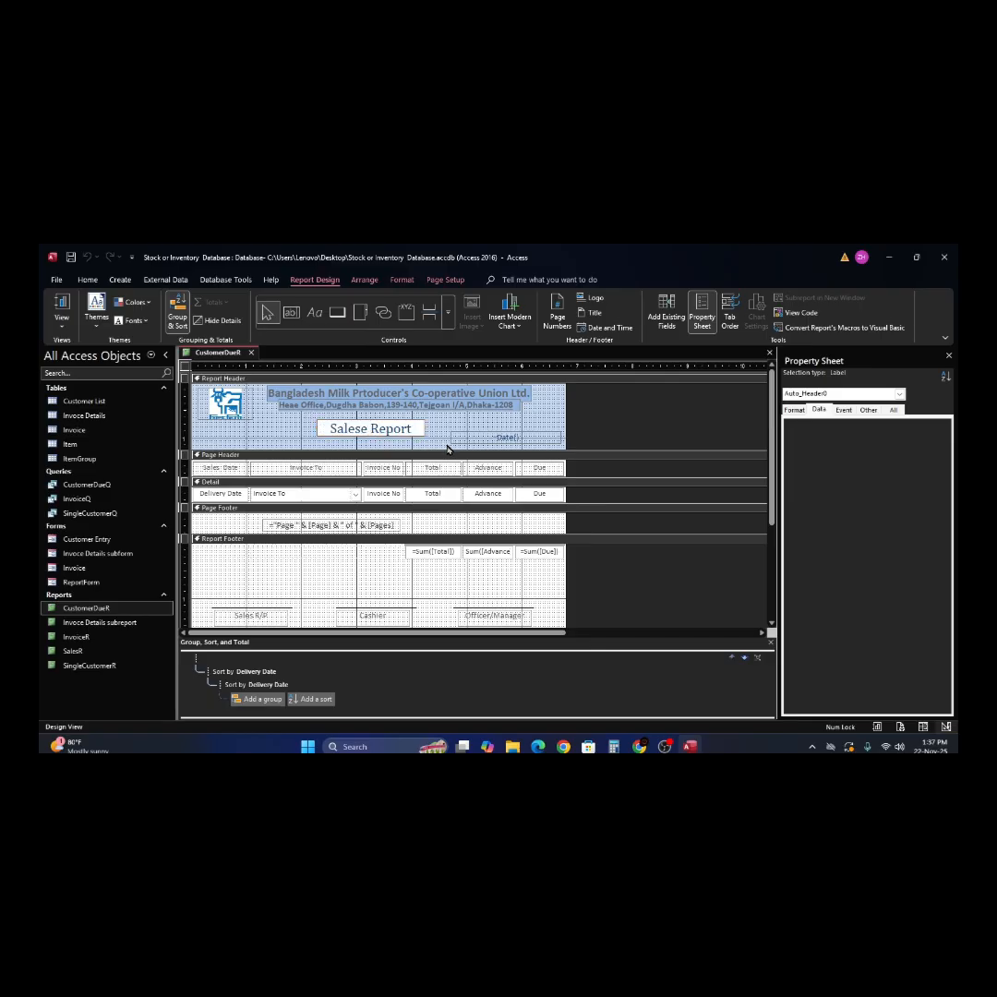
{"action": "key", "text": "BackSpace"}
{"action": "key", "text": "BackSpace"}
{"action": "key", "text": "BackSpace"}
{"action": "key", "text": "BackSpace"}
{"action": "key", "text": "BackSpace"}
{"action": "key", "text": "BackSpace"}
{"action": "key", "text": "BackSpace"}
{"action": "type", "text": "Customer Due"}
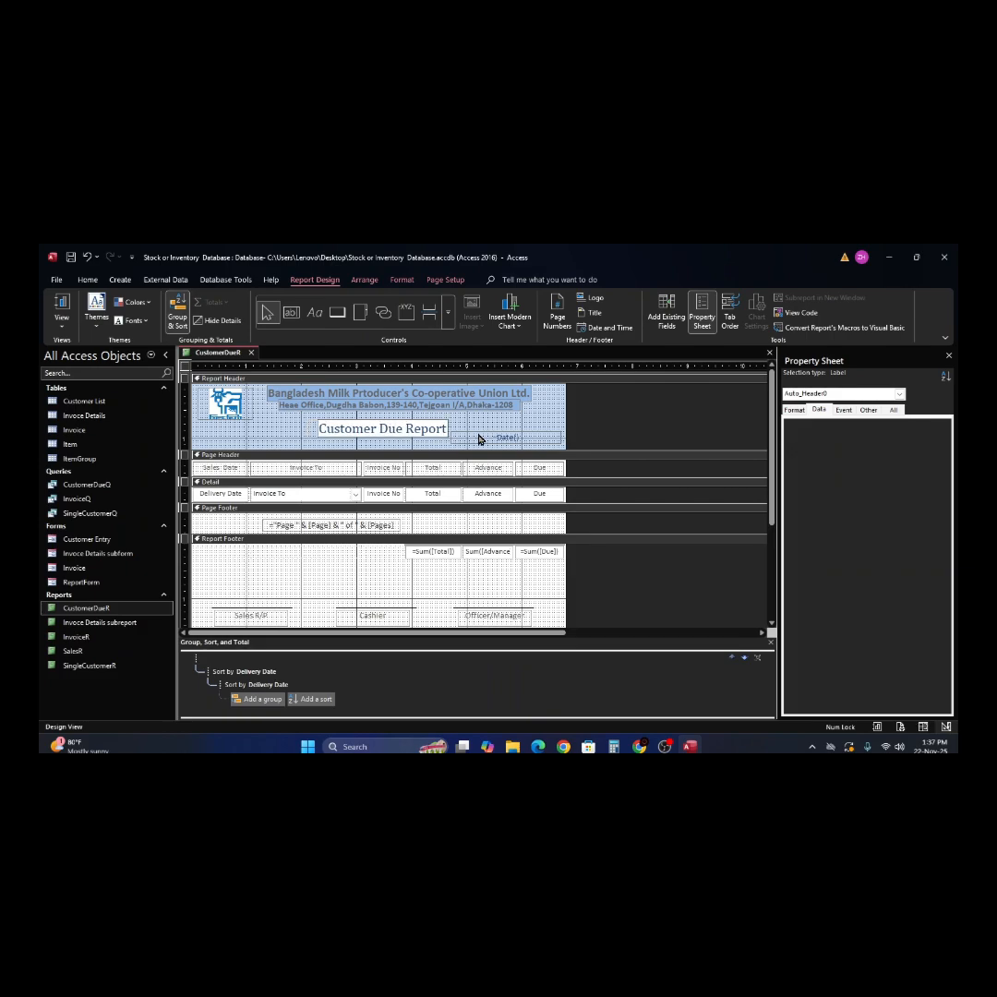
{"action": "left_click", "coordinate": [471, 432]}
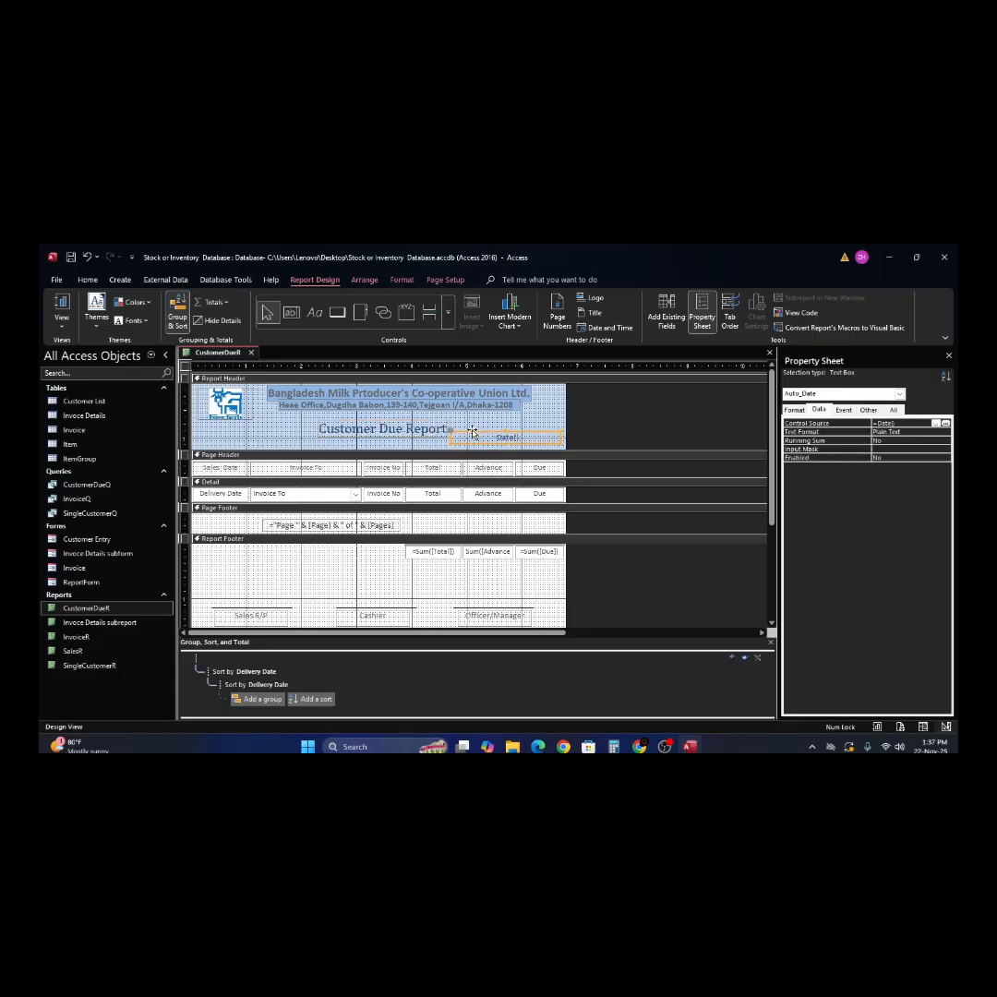
{"action": "left_click", "coordinate": [291, 437]}
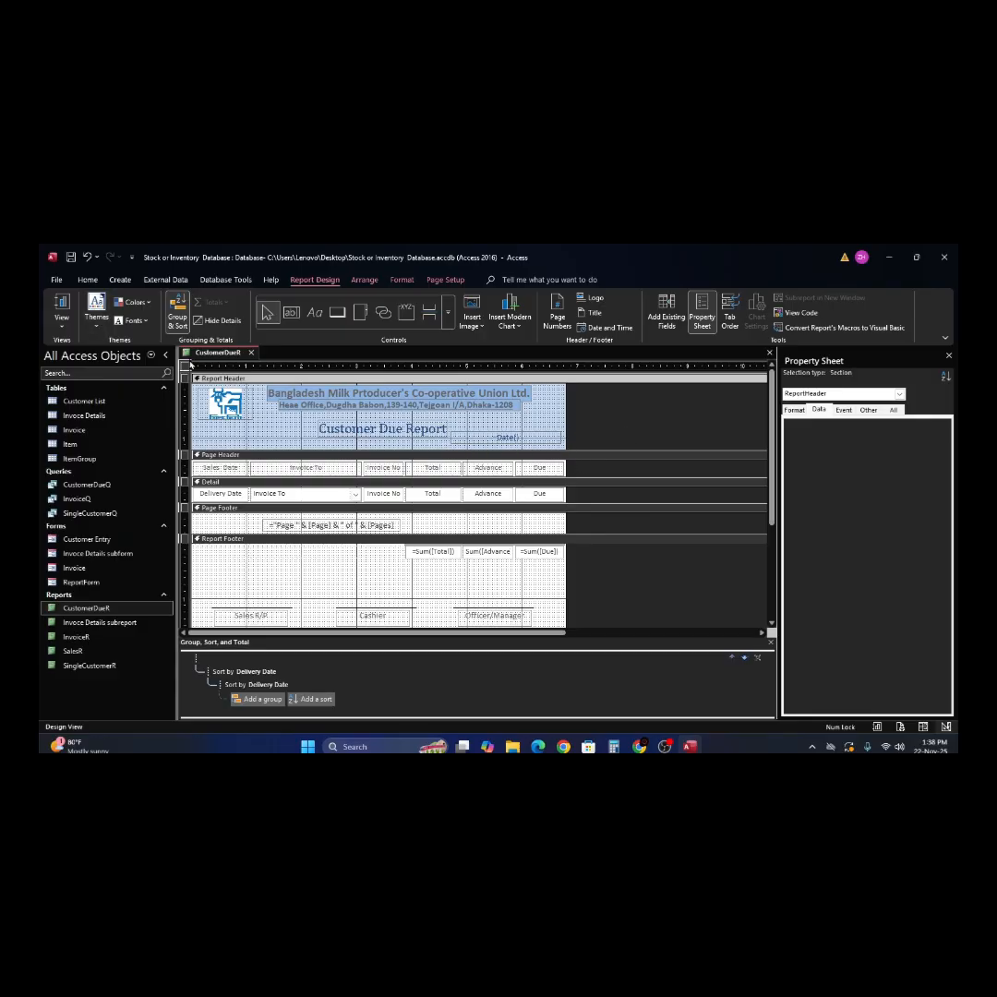
- View the retitled CustomerDueR report, open its print preview and check the table up close and as a full page
{"action": "left_click", "coordinate": [61, 305]}
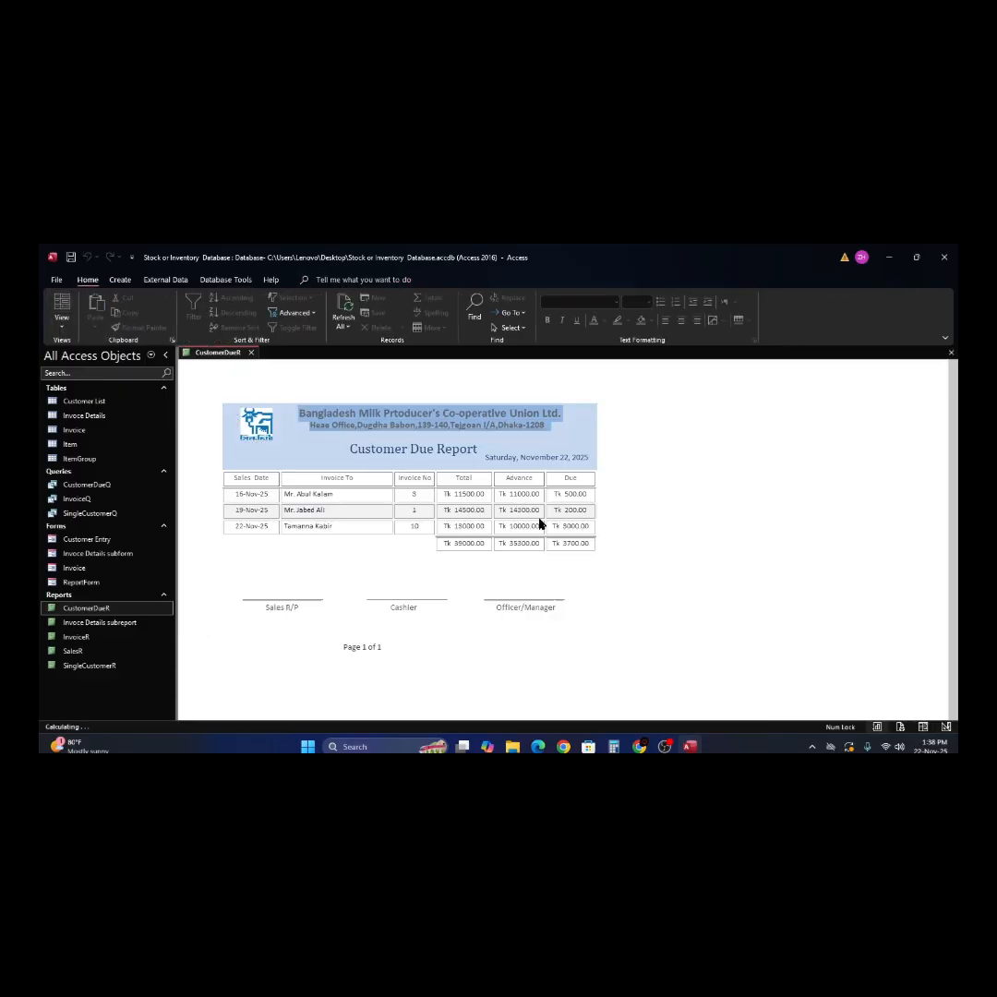
{"action": "right_click", "coordinate": [623, 471]}
{"action": "left_click", "coordinate": [667, 527]}
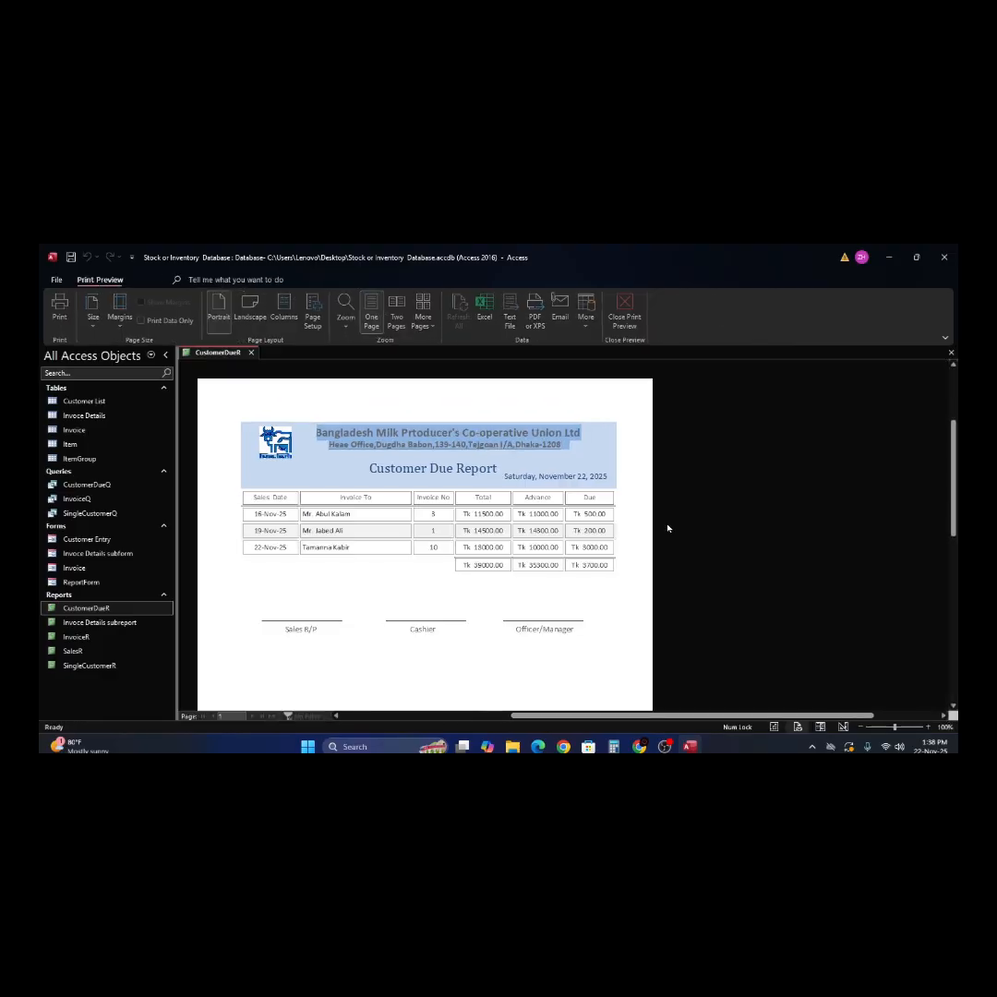
{"action": "left_click", "coordinate": [629, 494]}
{"action": "left_click", "coordinate": [627, 460]}
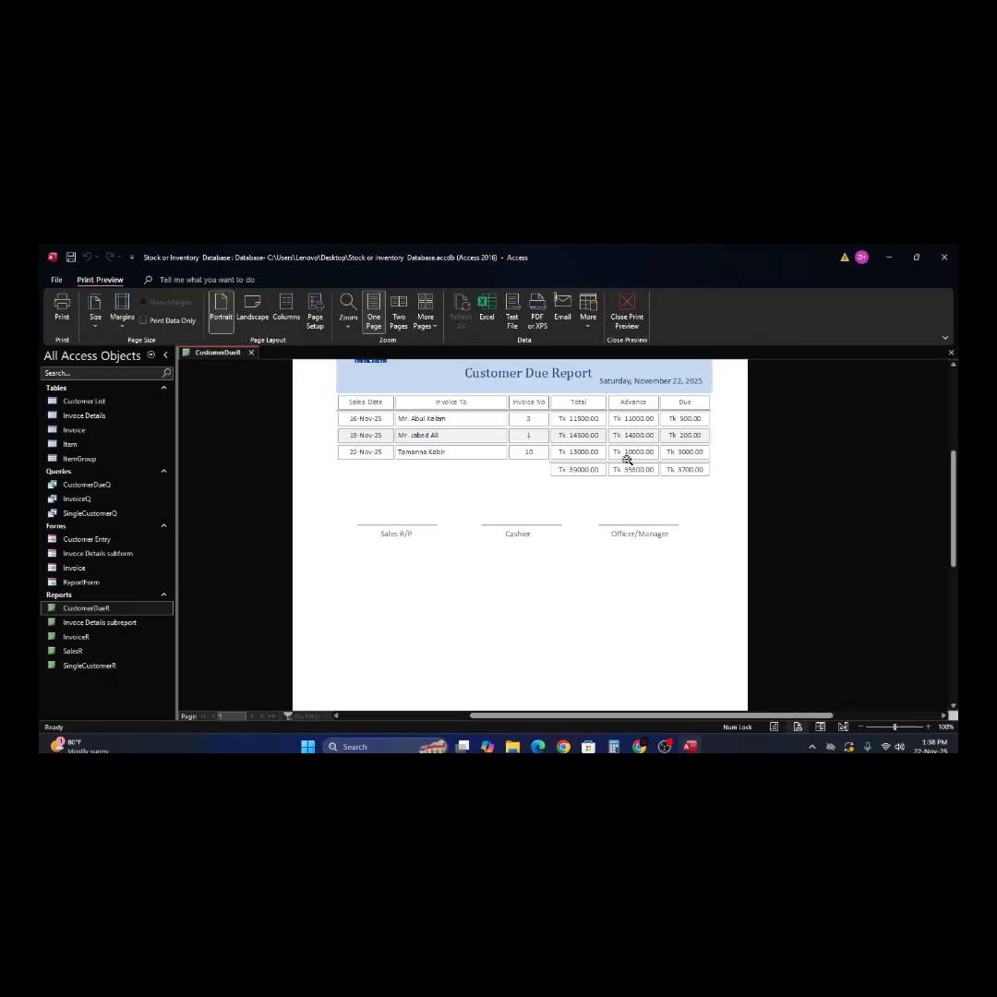
{"action": "left_click", "coordinate": [627, 459]}
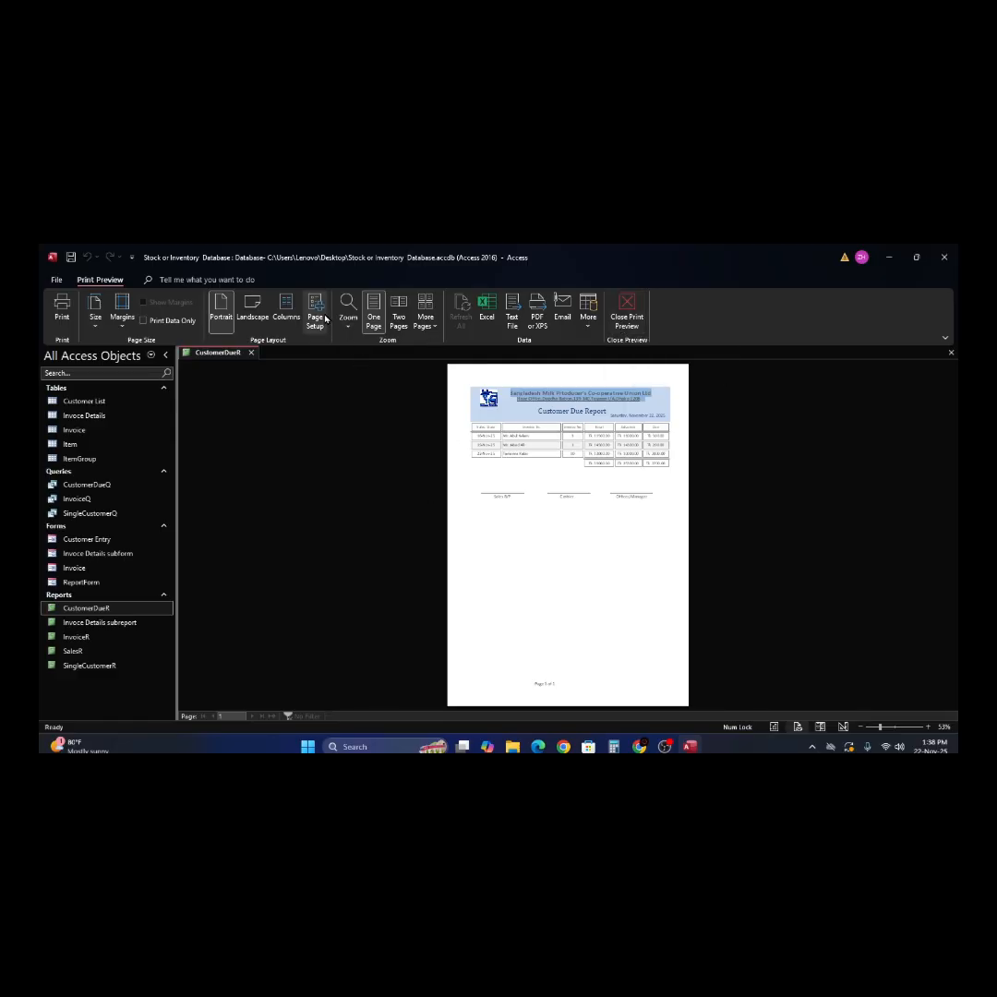
- Review the margins, orientation and paper size in the report's page setup, and close the print preview
{"action": "key", "text": "s"}
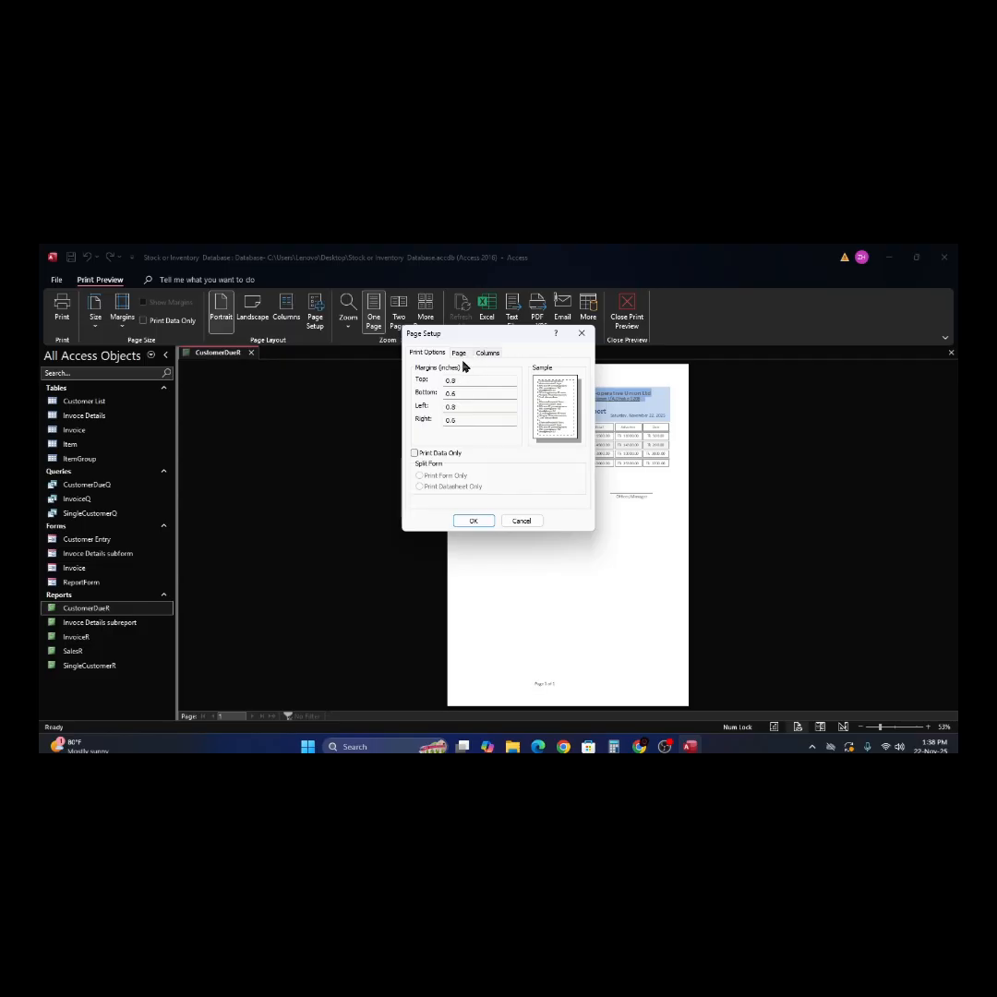
{"action": "left_click", "coordinate": [458, 352]}
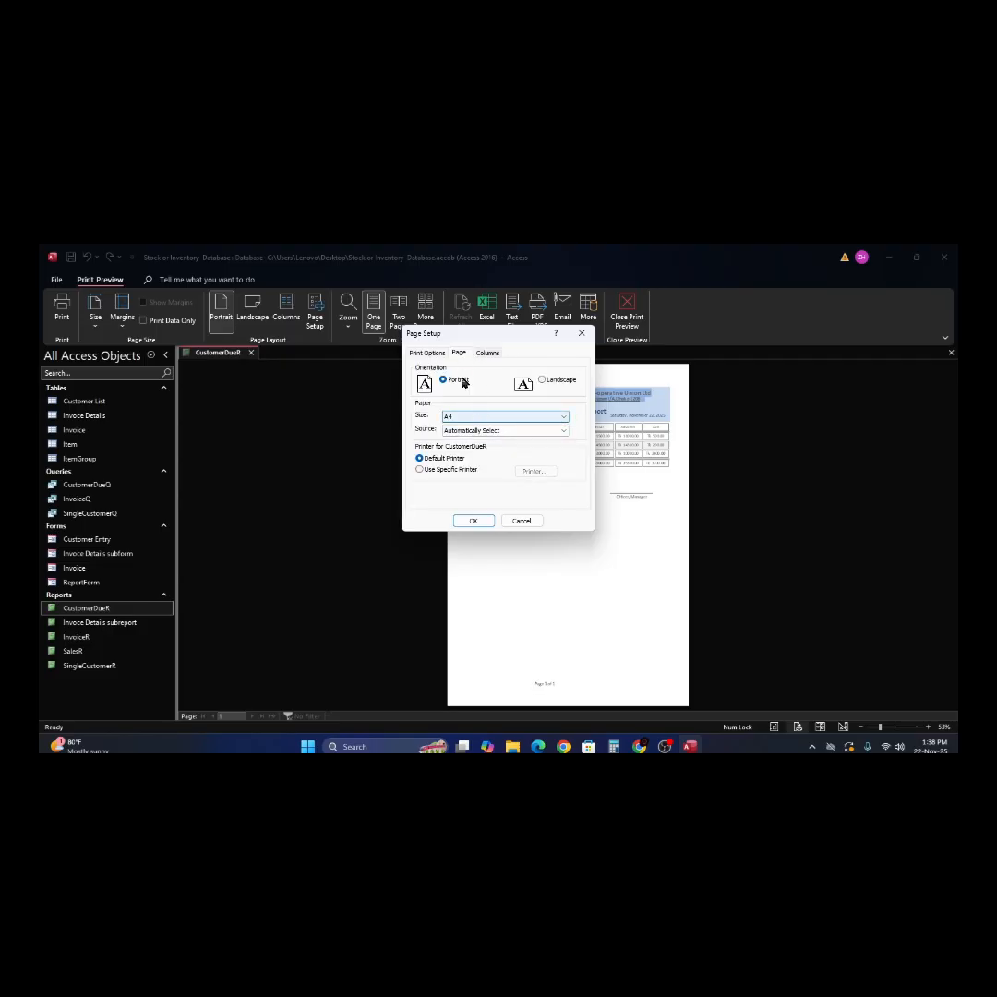
{"action": "left_click", "coordinate": [425, 353]}
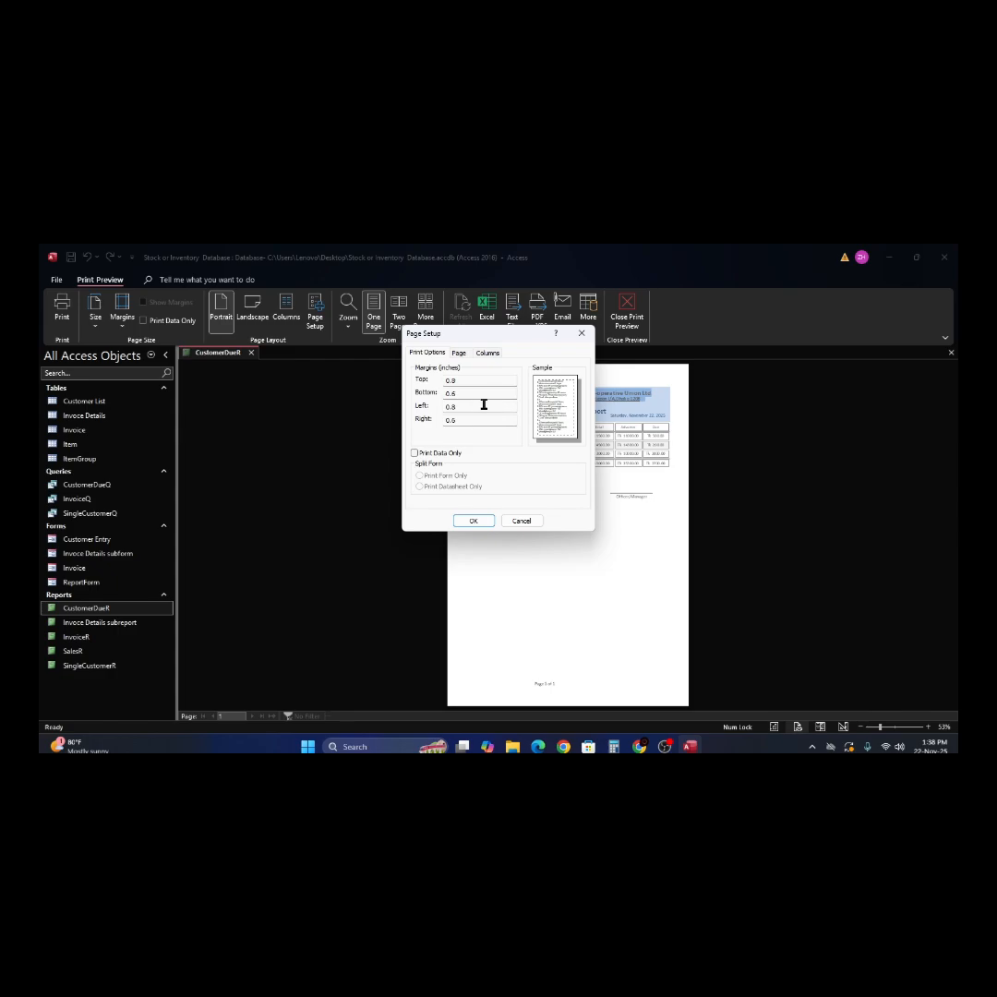
{"action": "left_click", "coordinate": [473, 521]}
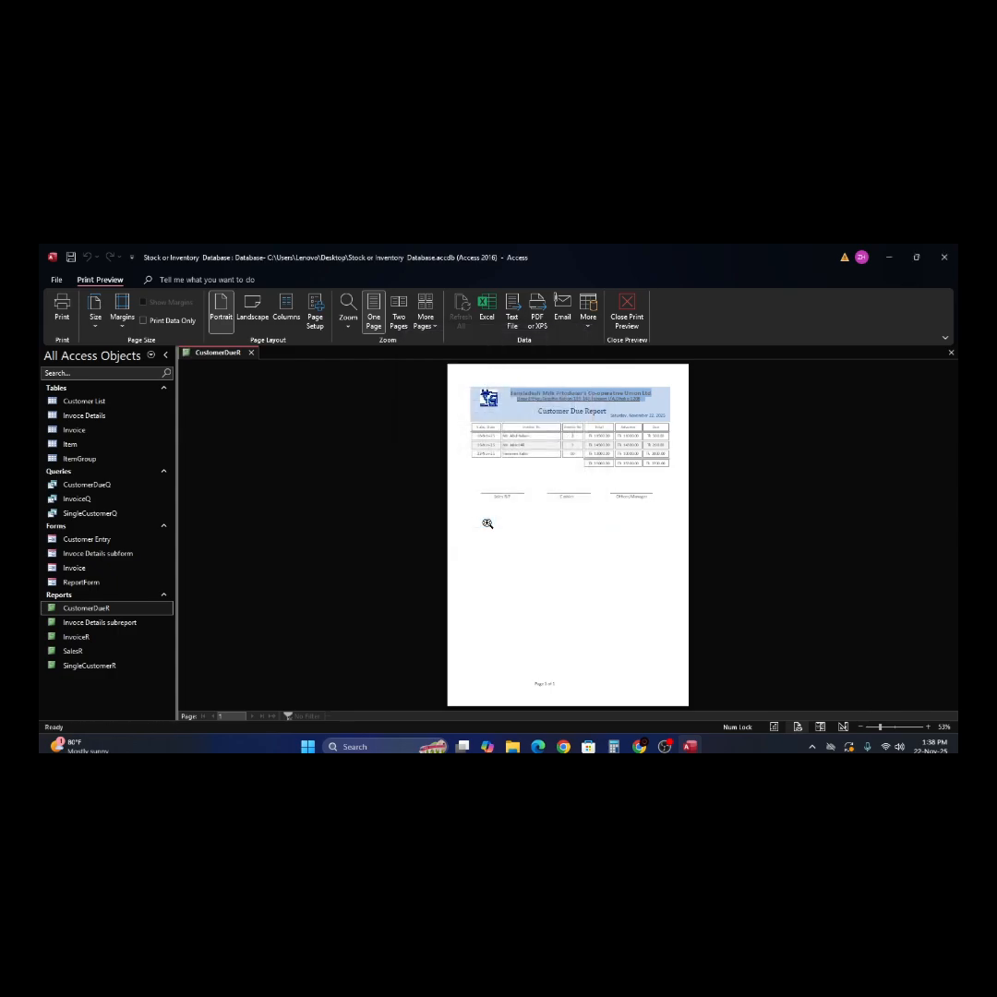
{"action": "left_click", "coordinate": [585, 413]}
{"action": "left_click", "coordinate": [589, 411]}
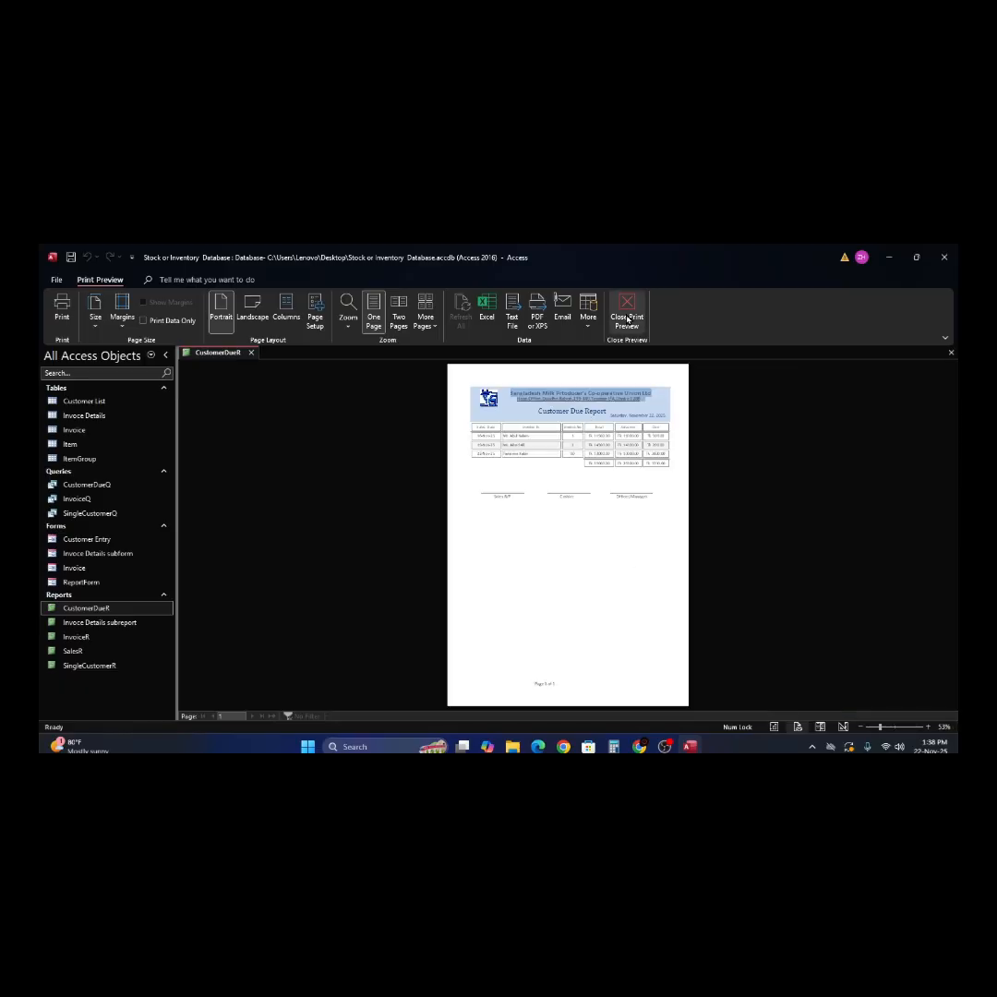
{"action": "left_click", "coordinate": [627, 315]}
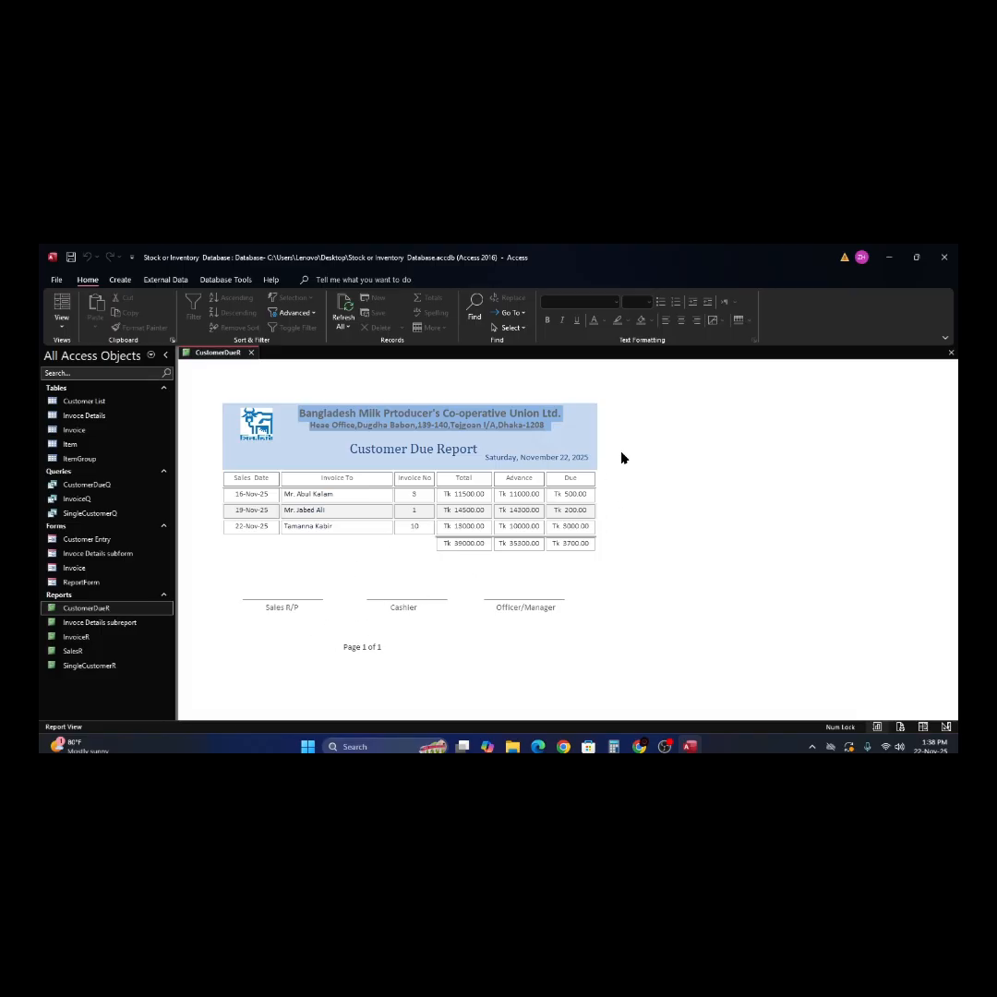
- Underline the Customer Due Report title label in the report's design
{"action": "right_click", "coordinate": [656, 446]}
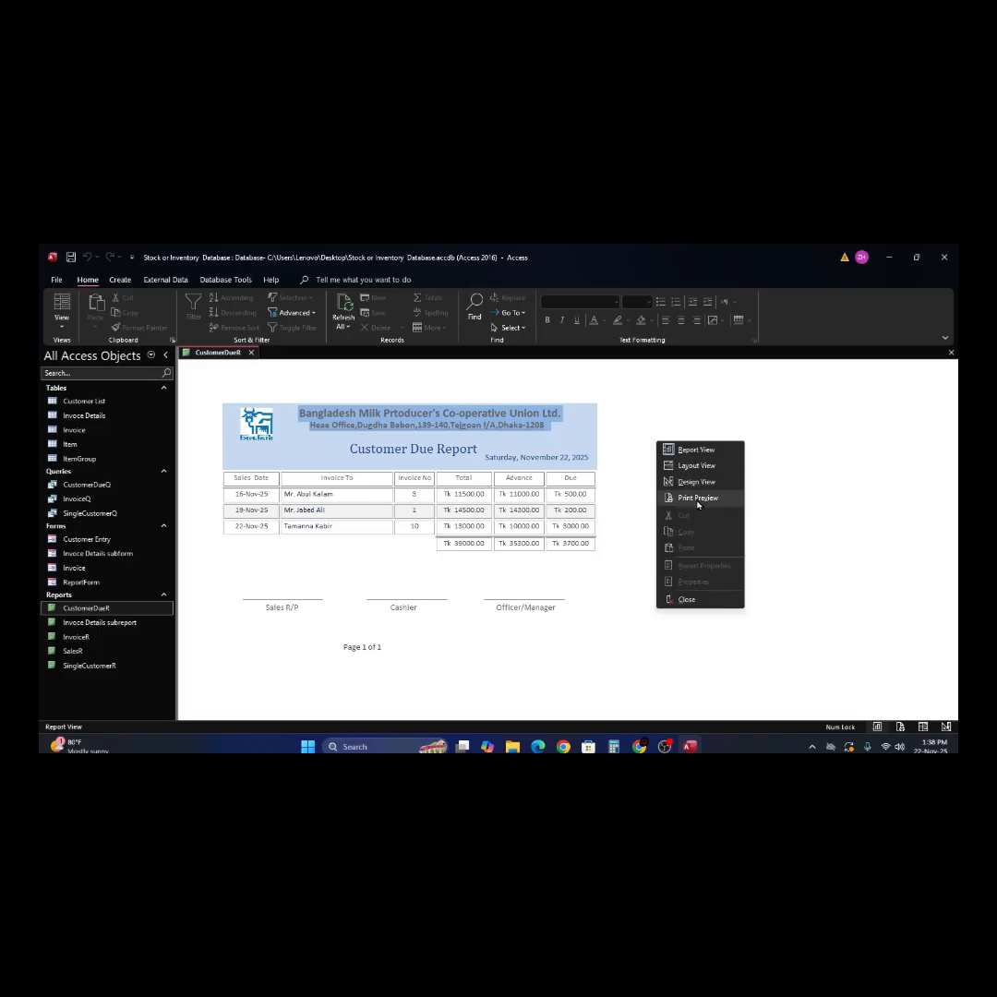
{"action": "left_click", "coordinate": [697, 480]}
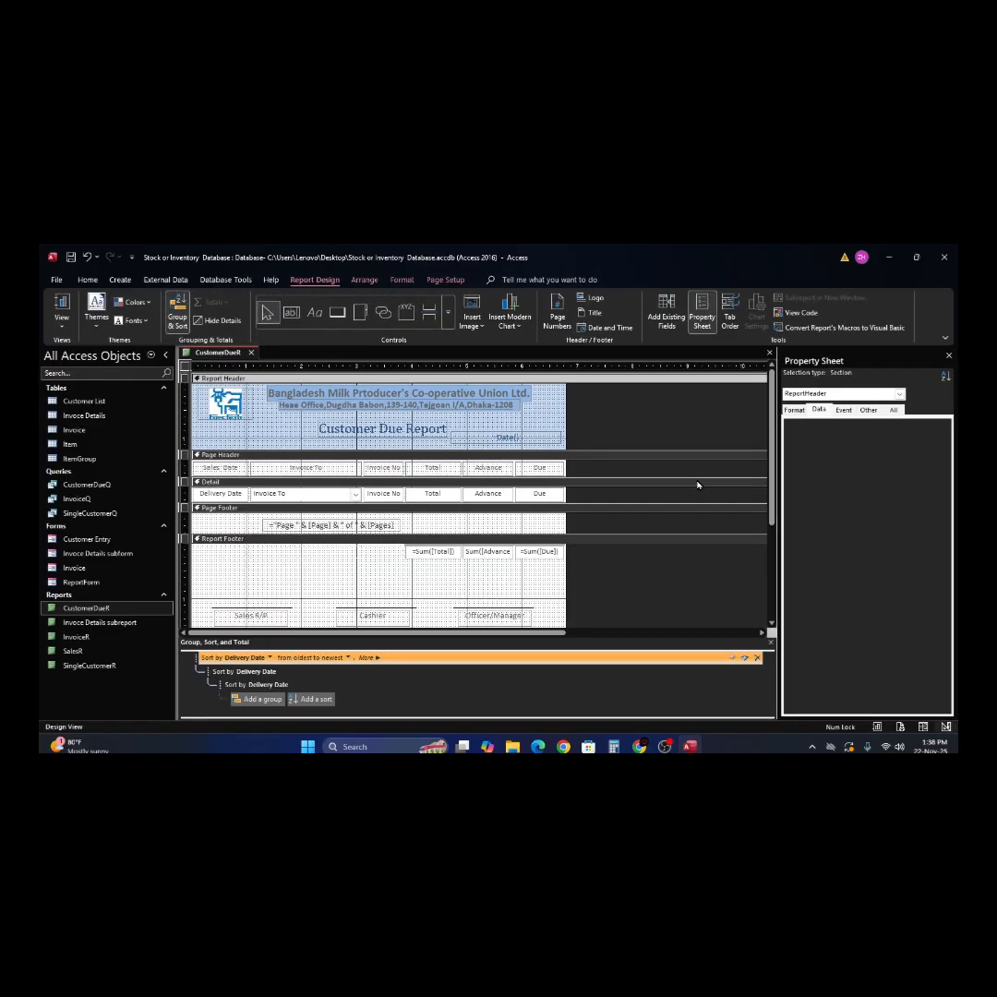
{"action": "left_click", "coordinate": [395, 435]}
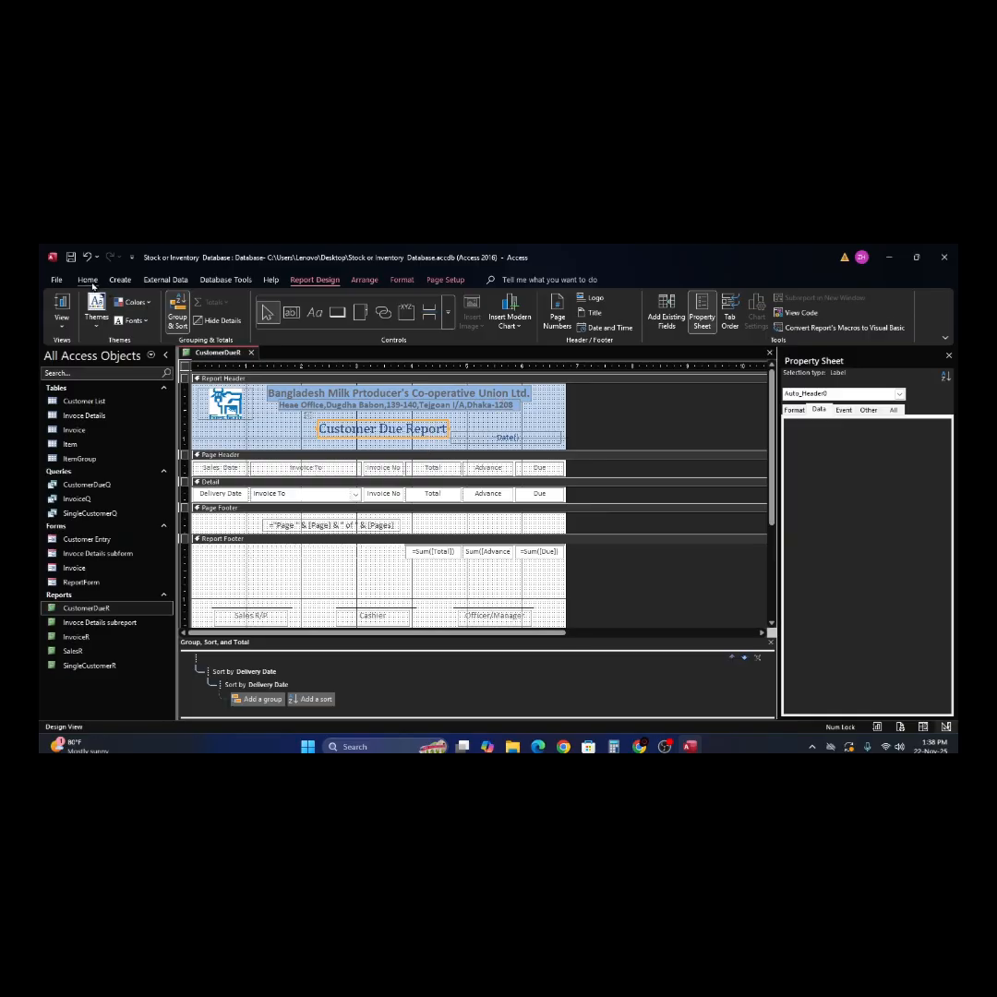
{"action": "left_click", "coordinate": [87, 280]}
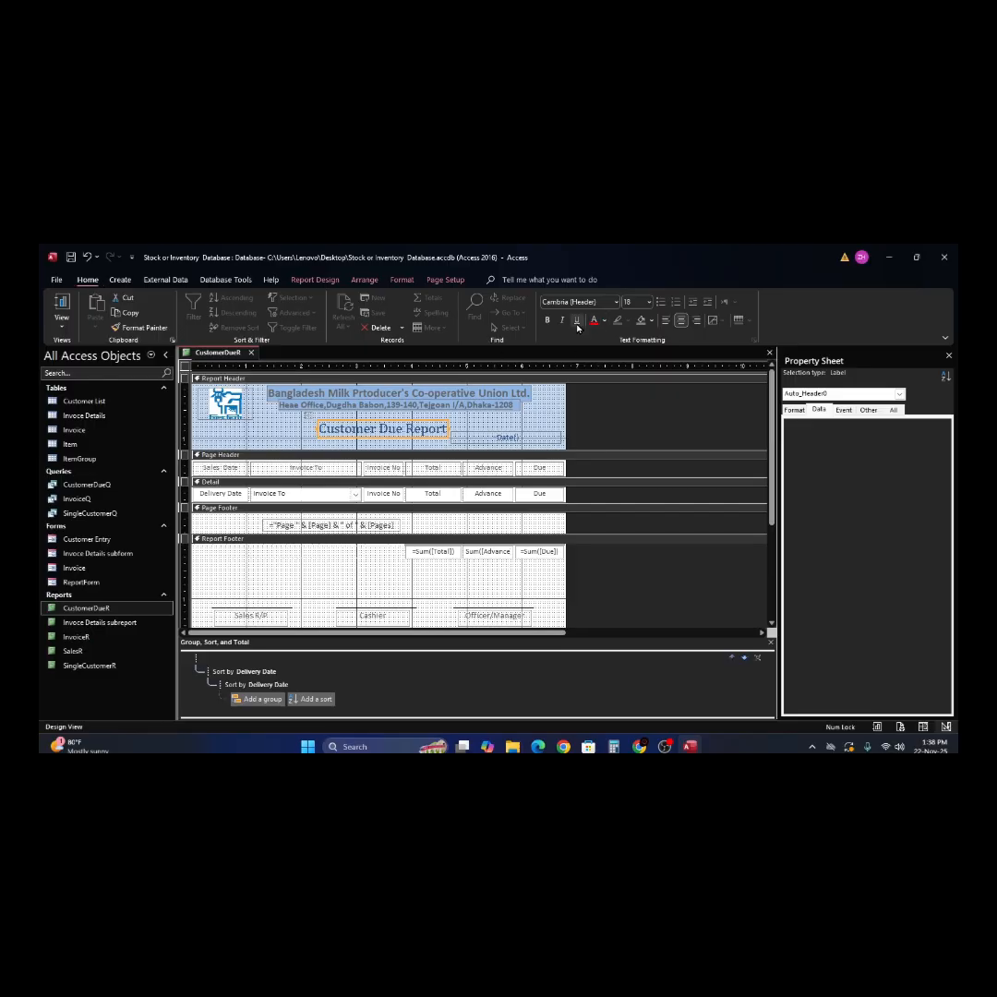
{"action": "left_click", "coordinate": [543, 422]}
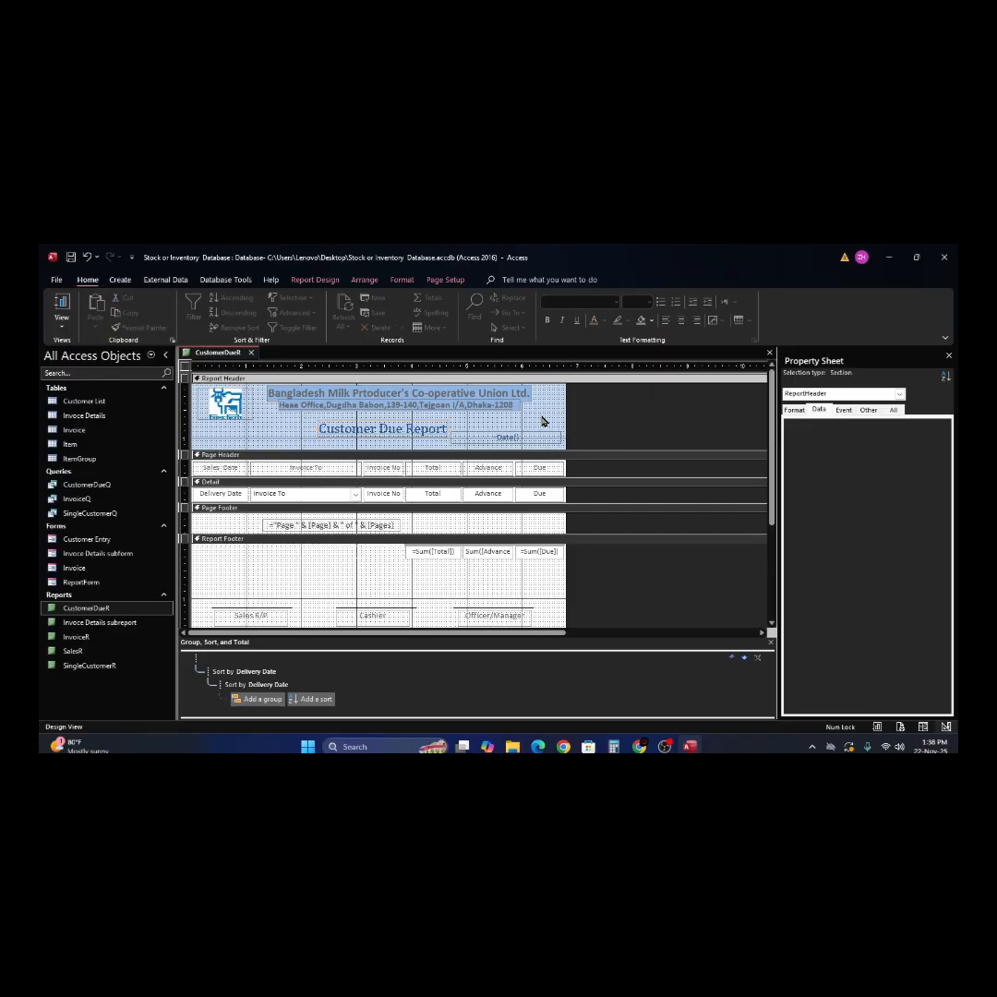
- View the CustomerDueR report and examine its title and header in the print preview
{"action": "left_click", "coordinate": [61, 306]}
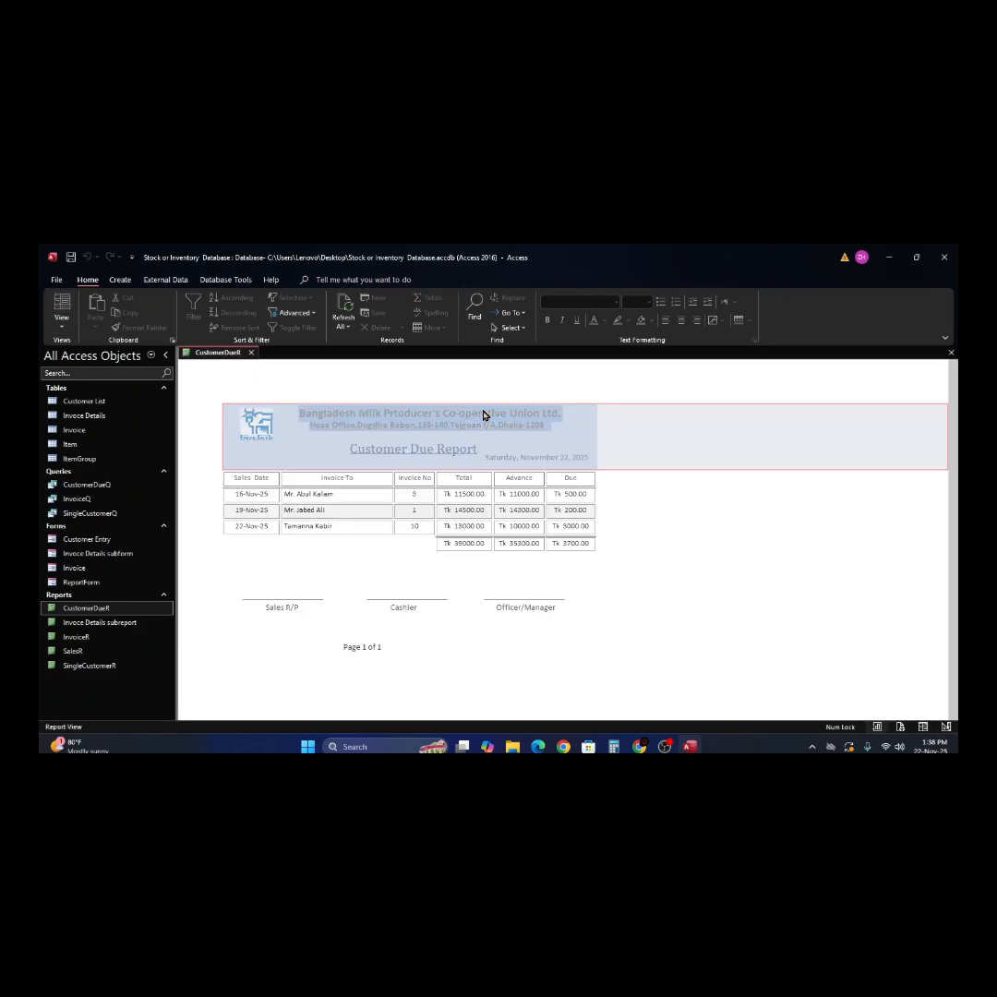
{"action": "right_click", "coordinate": [649, 516]}
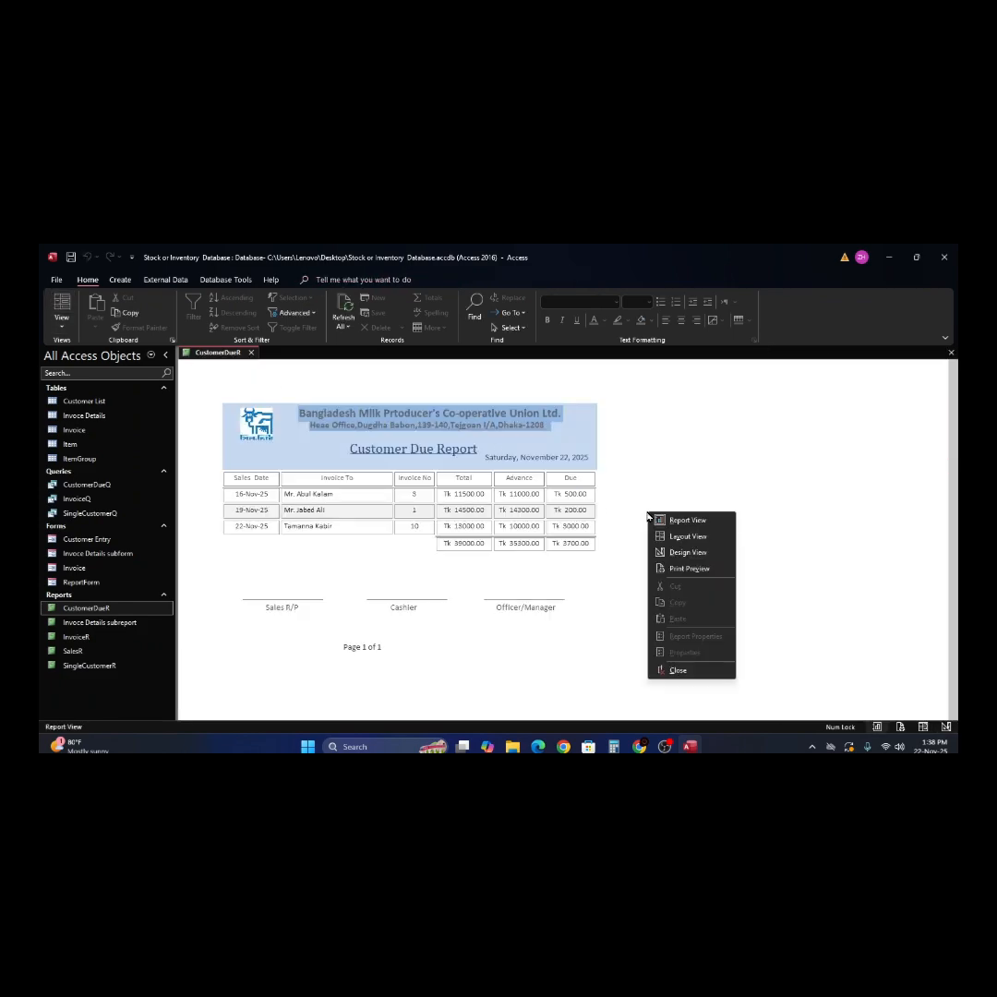
{"action": "left_click", "coordinate": [694, 567]}
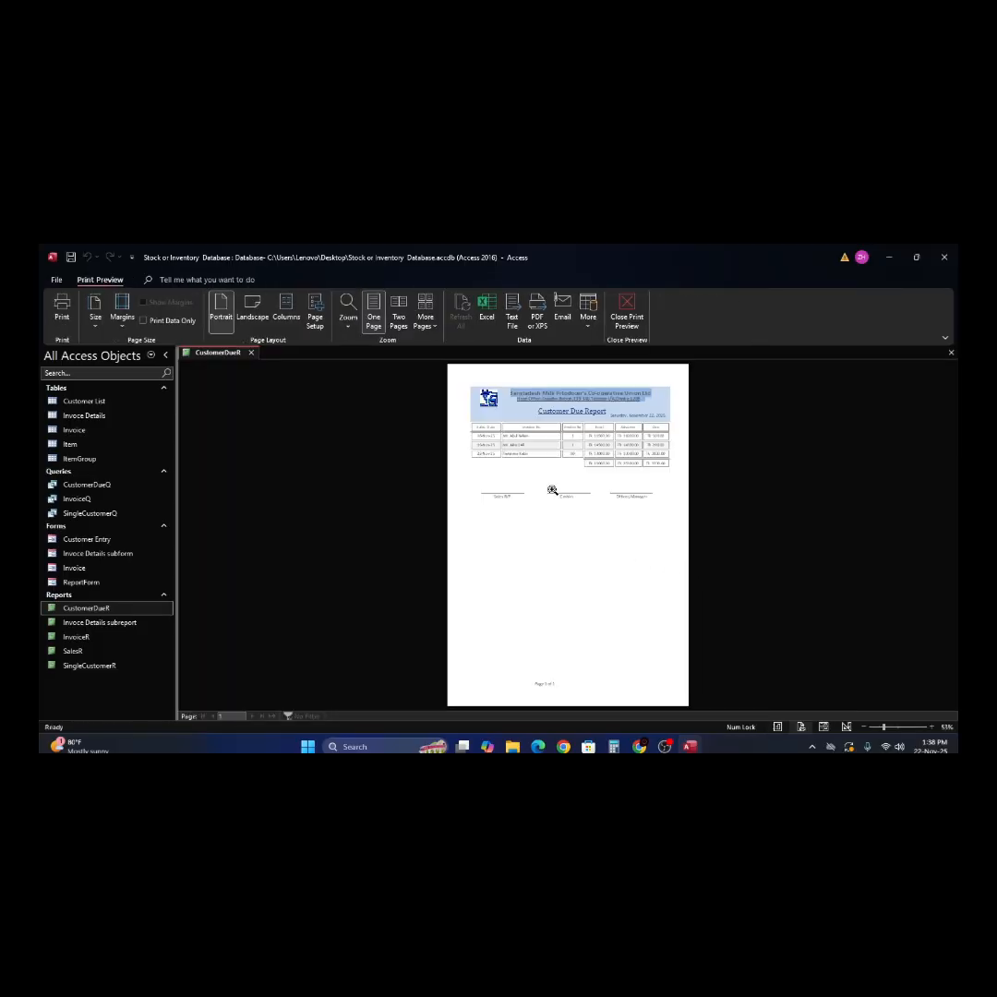
{"action": "left_click", "coordinate": [546, 403]}
{"action": "left_click", "coordinate": [547, 404]}
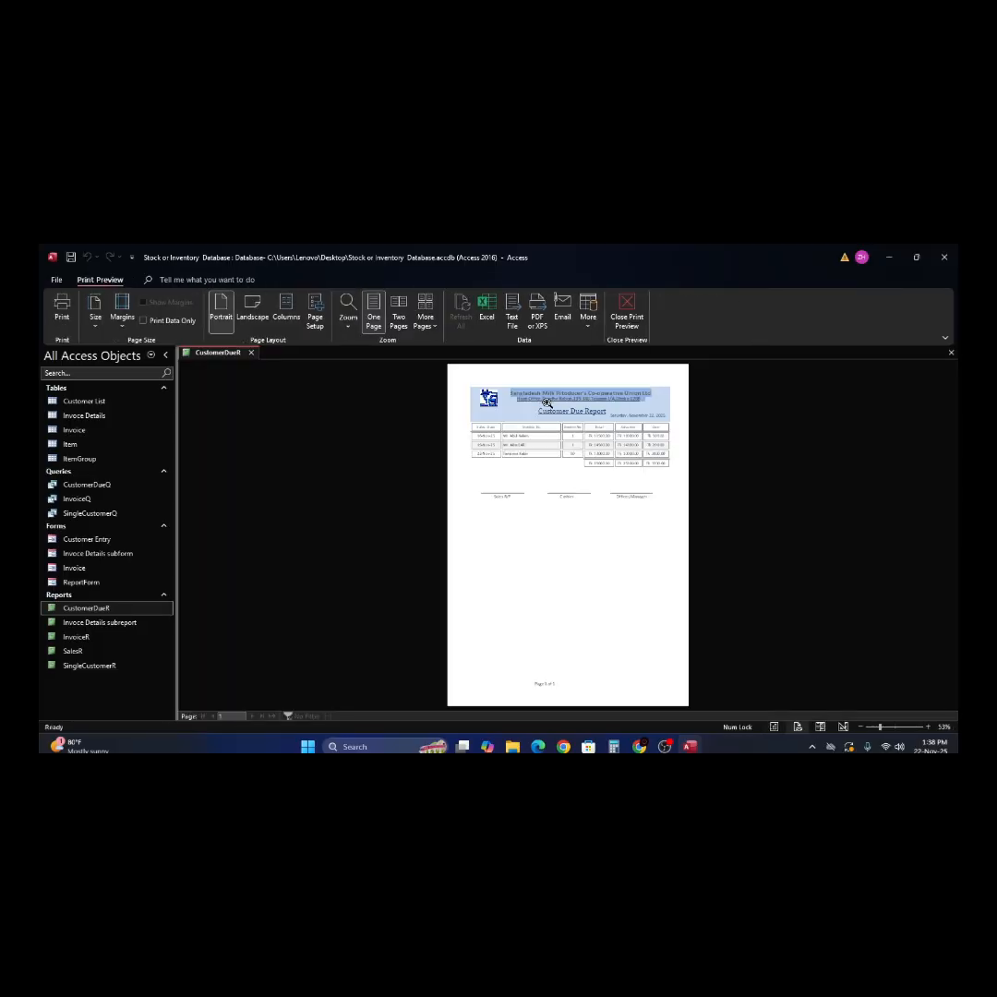
- Close the print preview and the CustomerDueR report, saving the changes to its design
{"action": "left_click", "coordinate": [628, 308]}
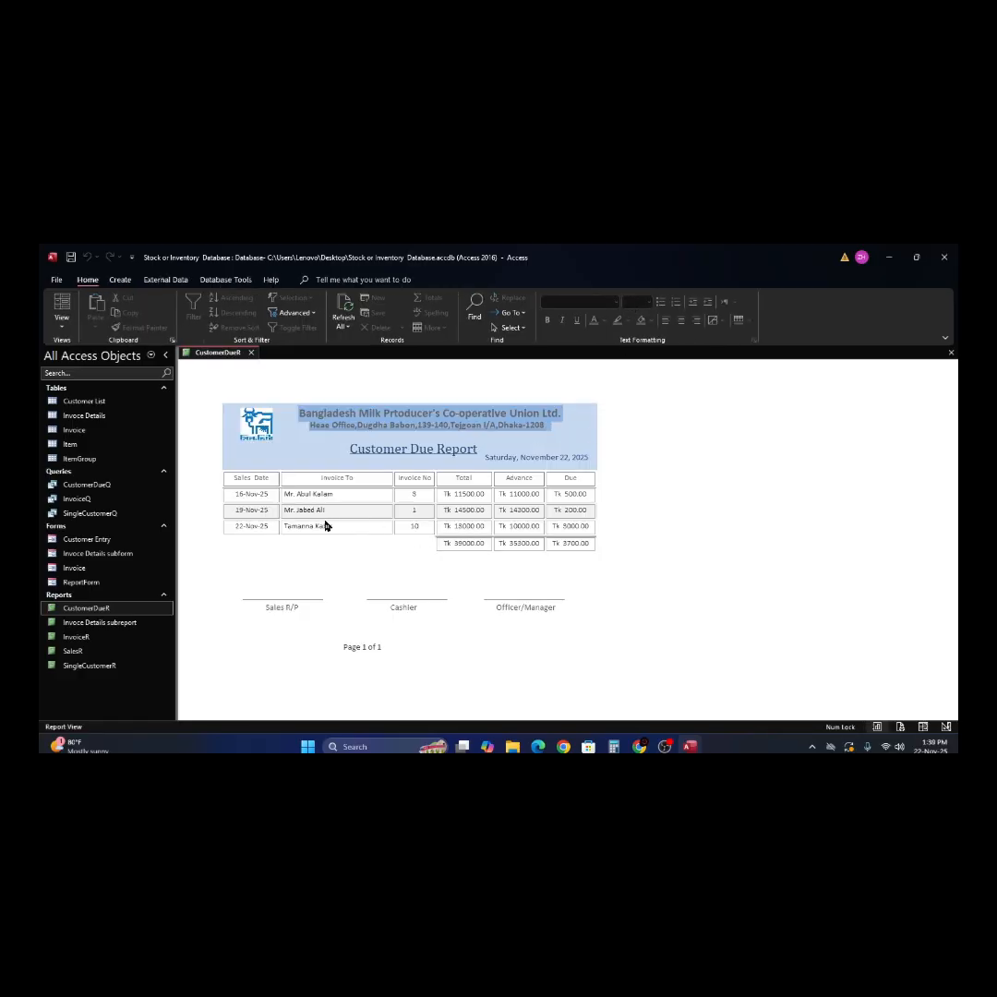
{"action": "left_click", "coordinate": [951, 353]}
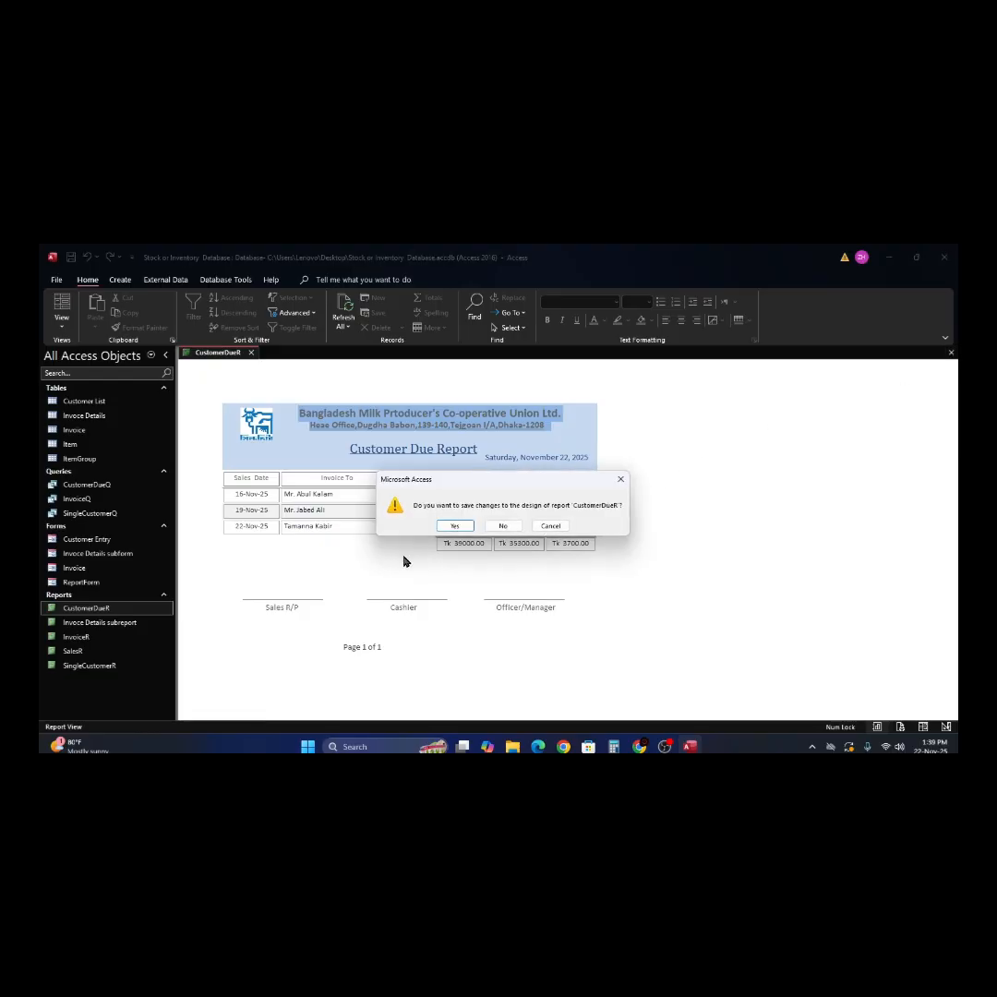
{"action": "left_click", "coordinate": [454, 526]}
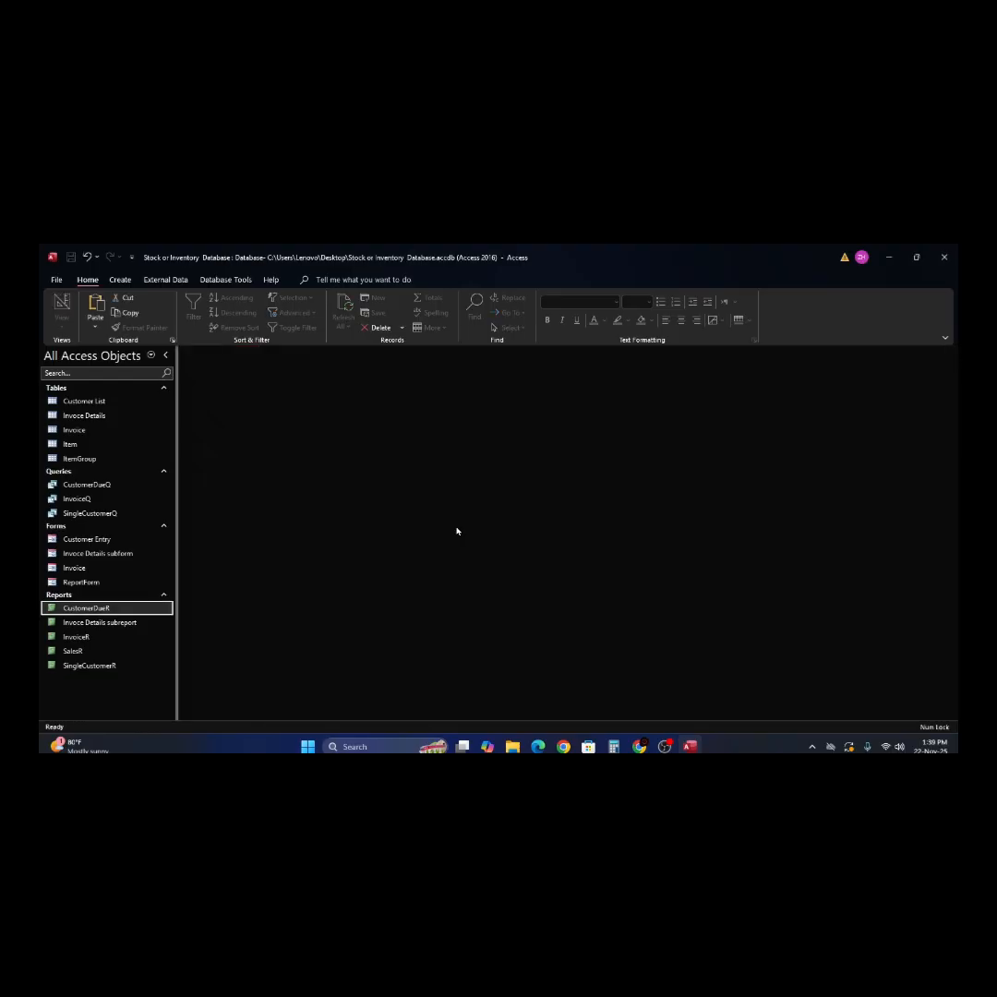
- Open the CustomerDueQ query's design, review the criteria of the Delivery Date and Due fields, and close the query
{"action": "right_click", "coordinate": [62, 485]}
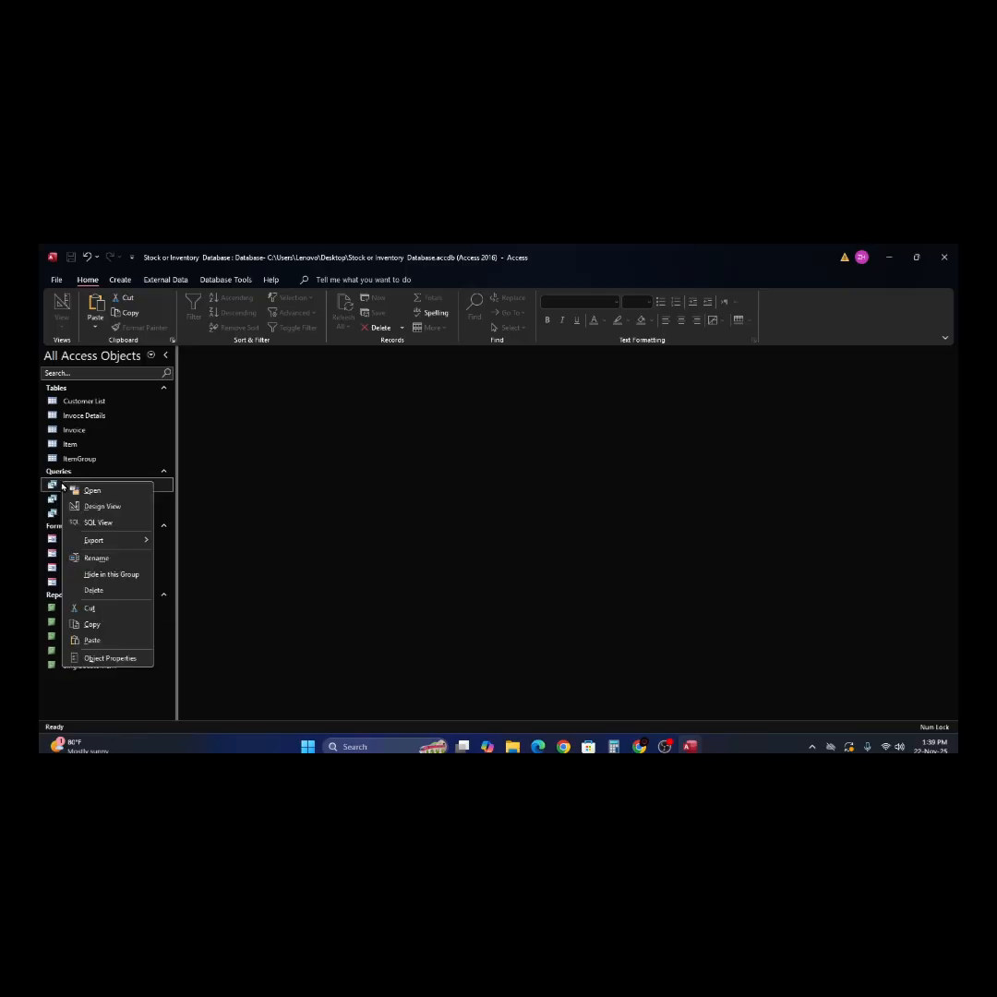
{"action": "left_click", "coordinate": [101, 507]}
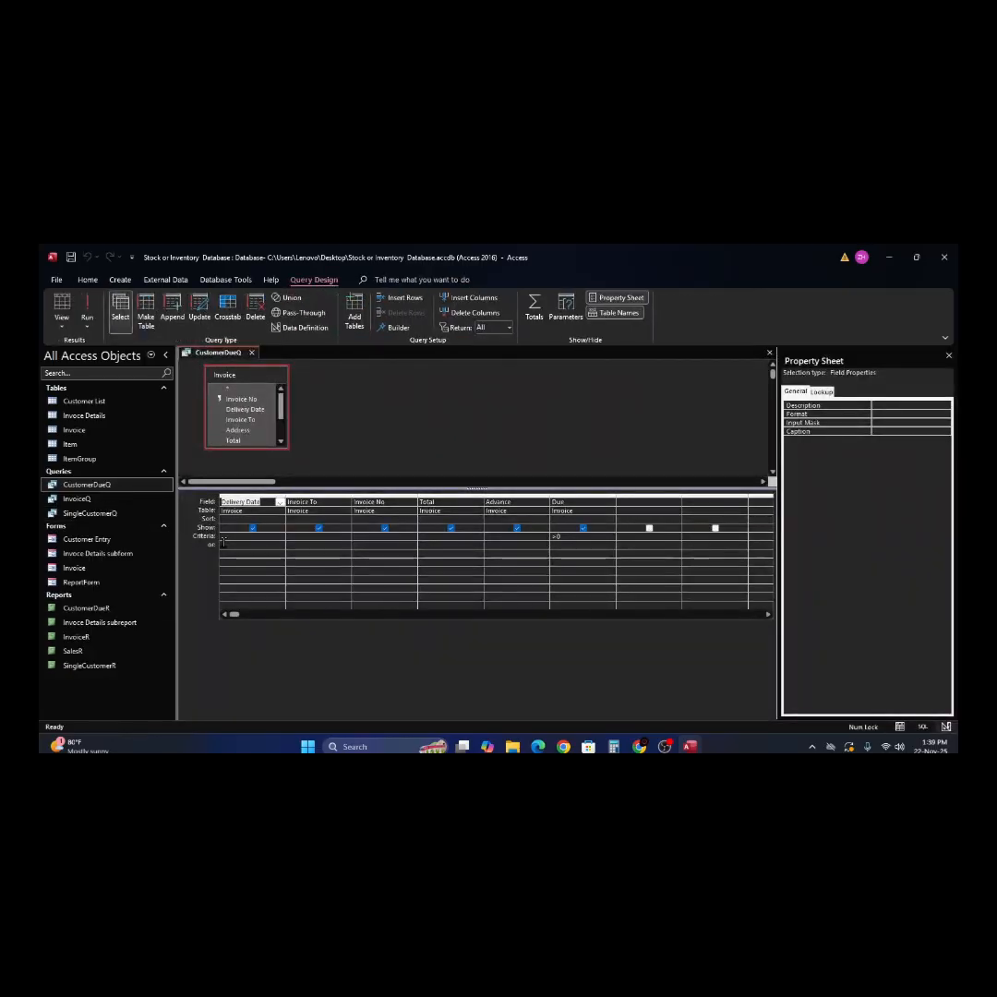
{"action": "left_click", "coordinate": [239, 536]}
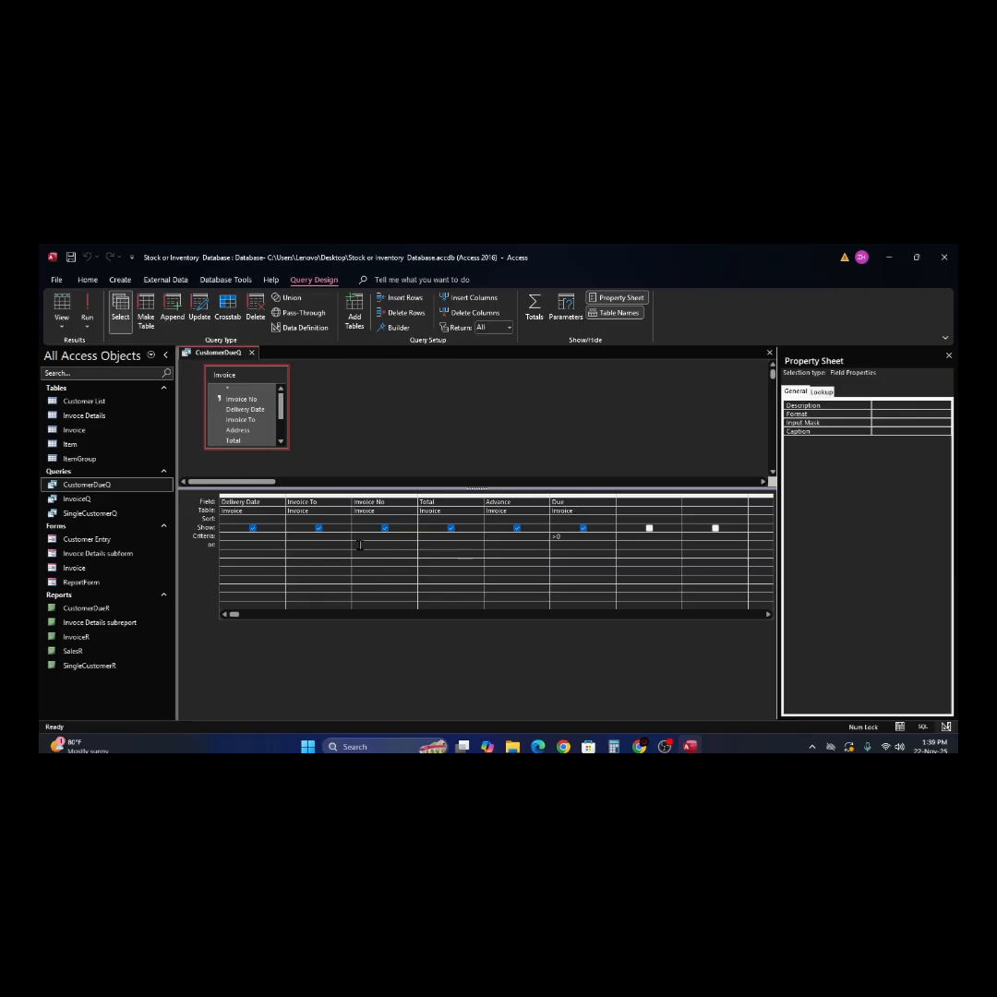
{"action": "left_click", "coordinate": [565, 535]}
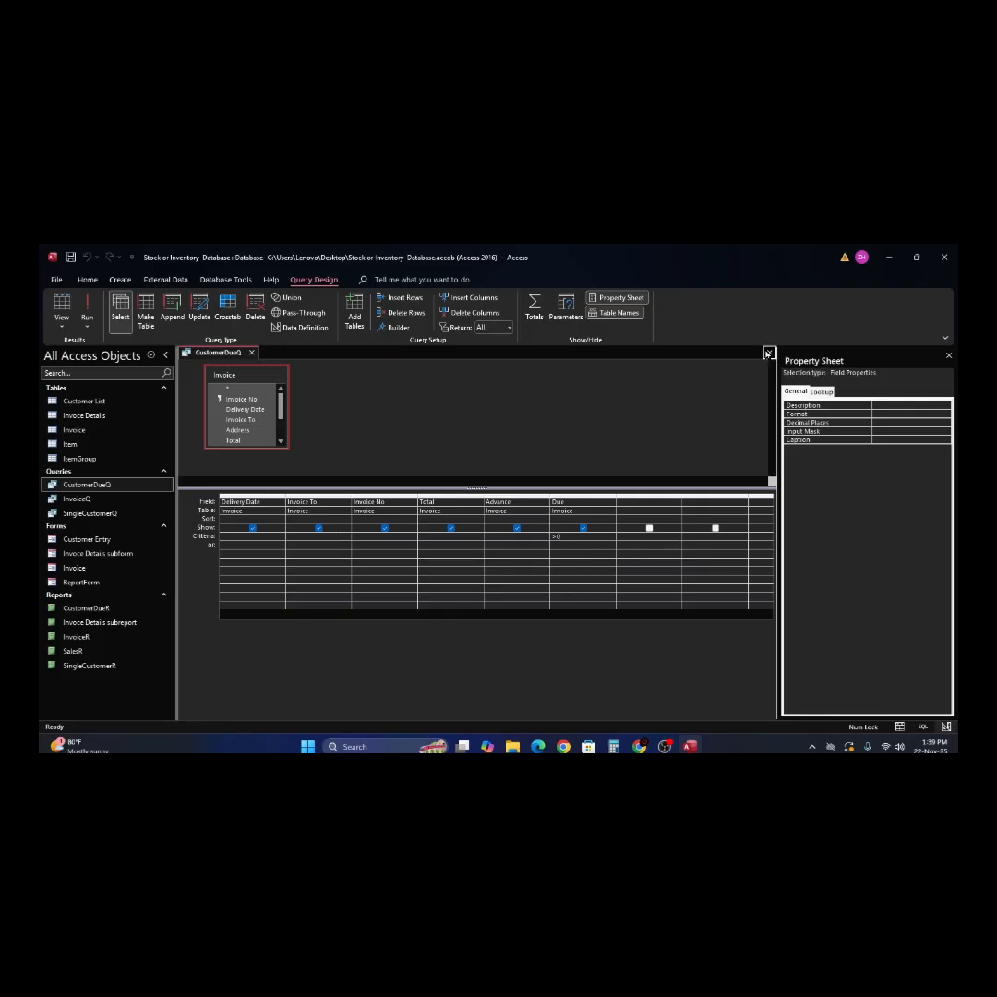
{"action": "left_click", "coordinate": [768, 354]}
{"action": "left_click", "coordinate": [54, 651]}
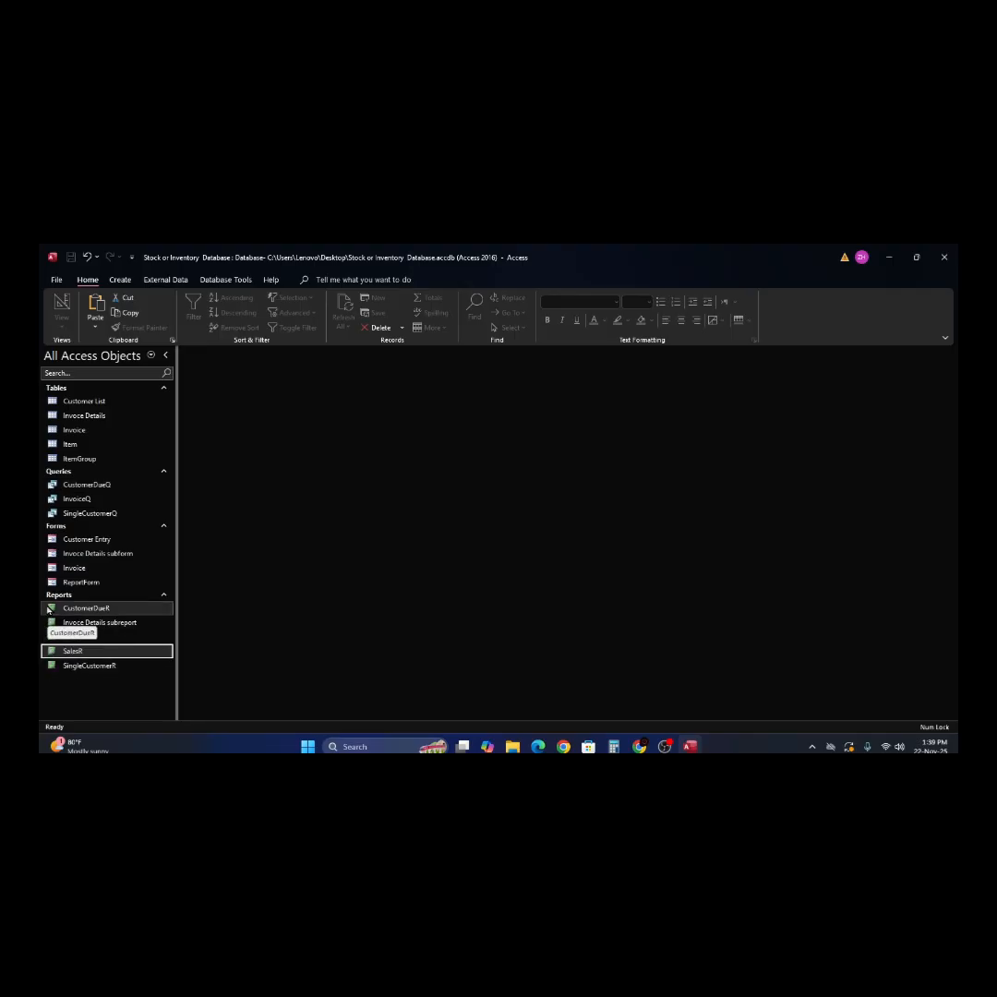
{"action": "left_click", "coordinate": [57, 609]}
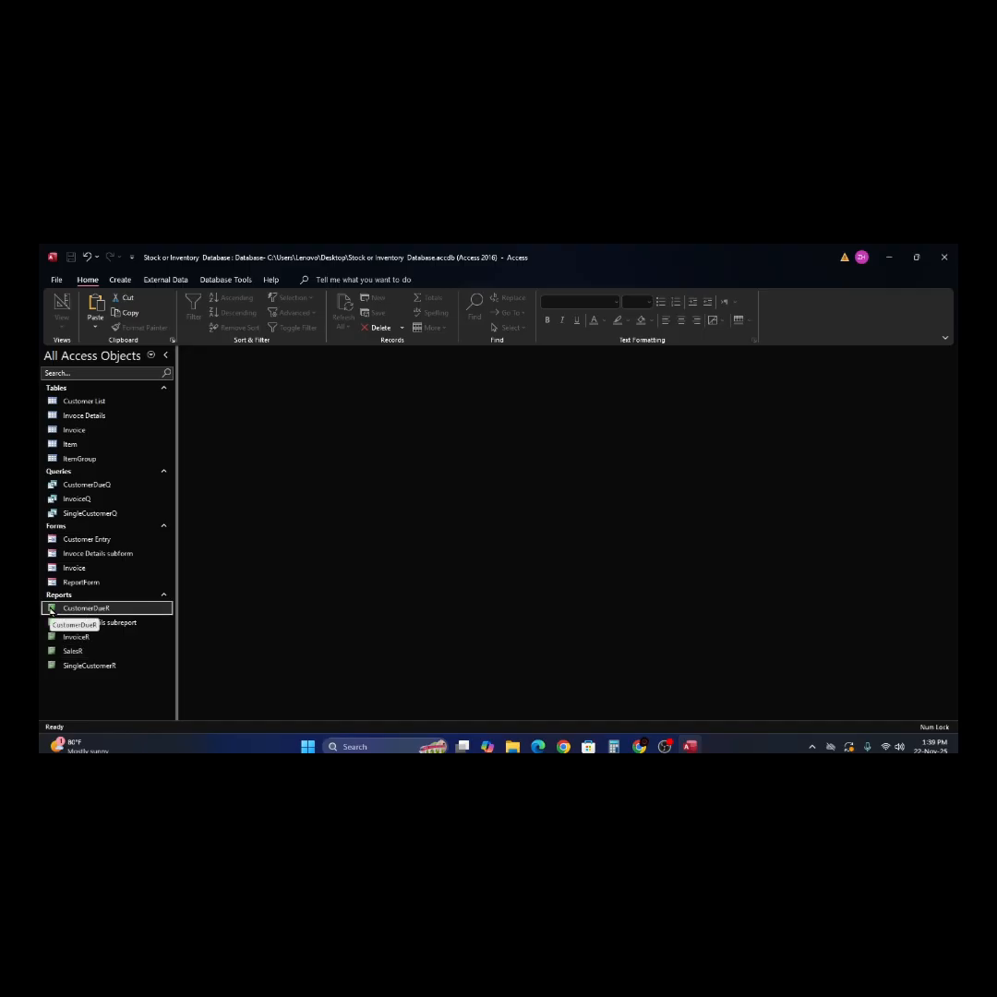
- Open the CustomerDueR report and examine its customer rows and Advance amounts
{"action": "double_click", "coordinate": [51, 609]}
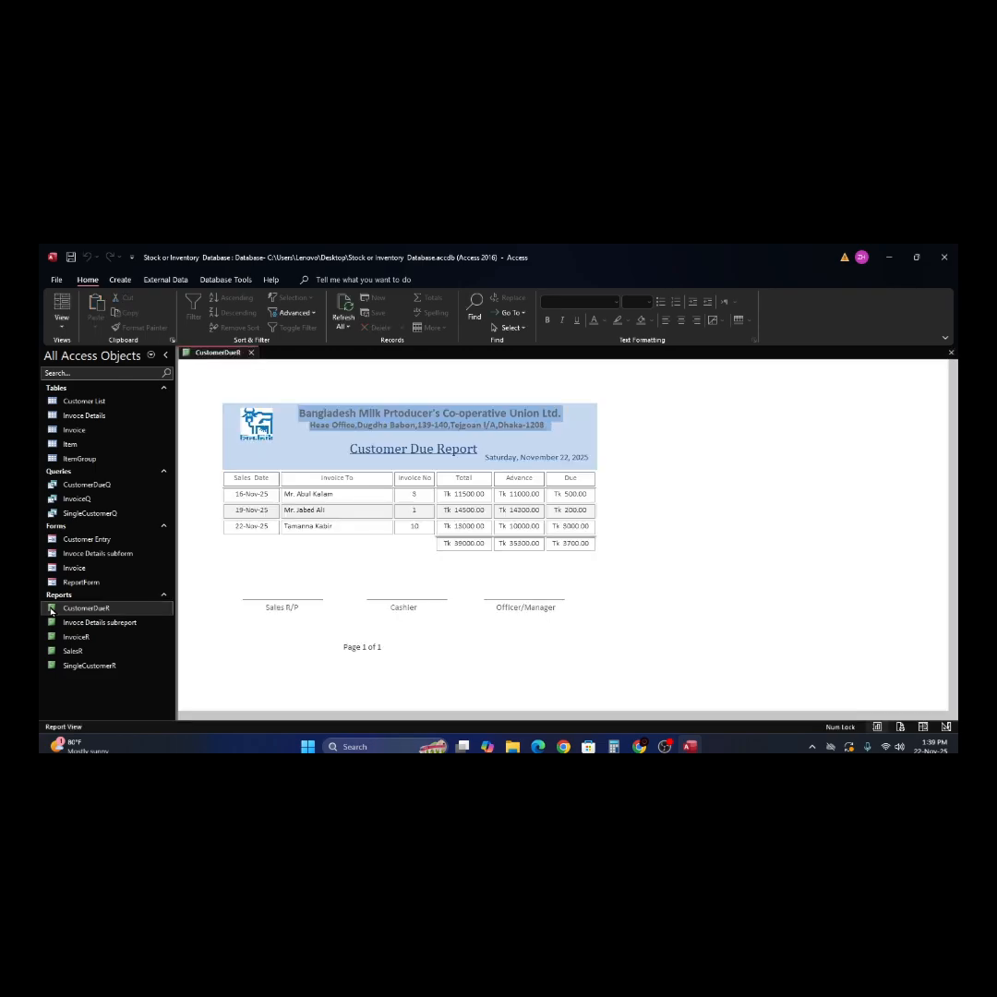
{"action": "left_click", "coordinate": [384, 525]}
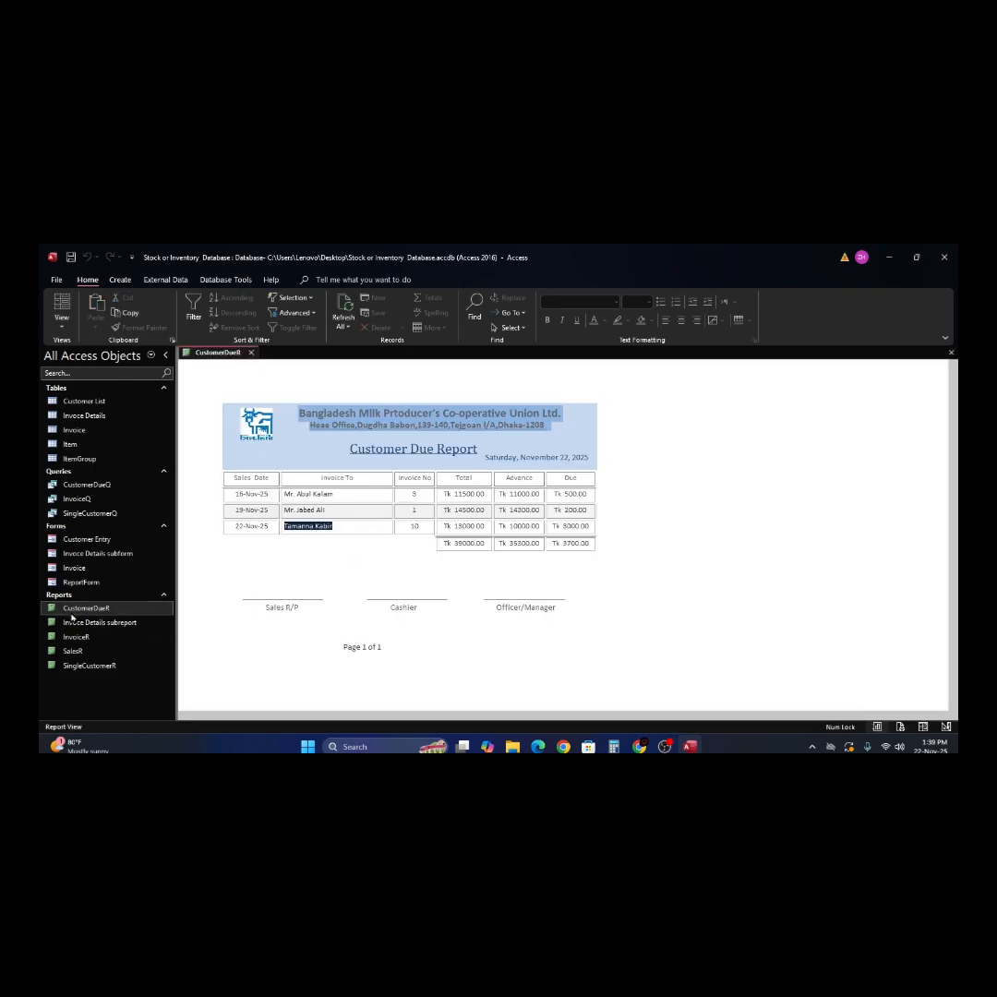
{"action": "left_click", "coordinate": [58, 489]}
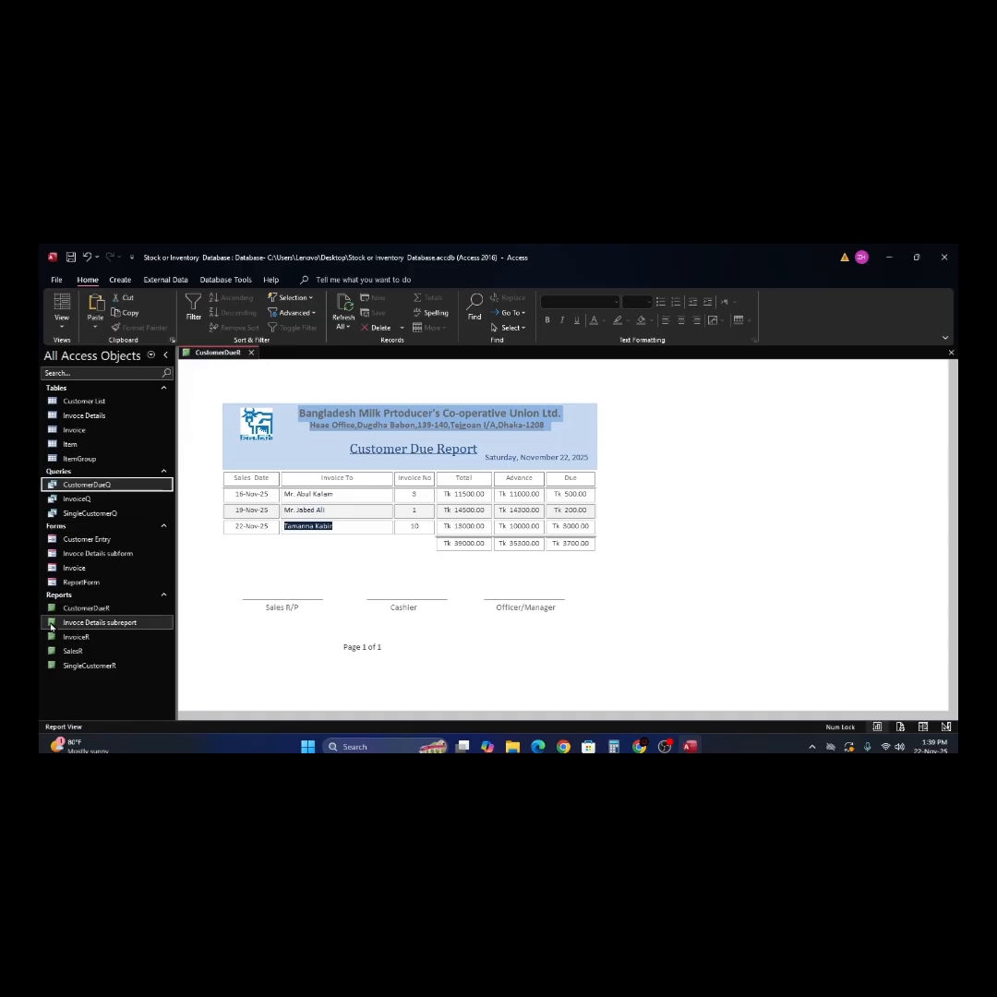
{"action": "left_click", "coordinate": [517, 525]}
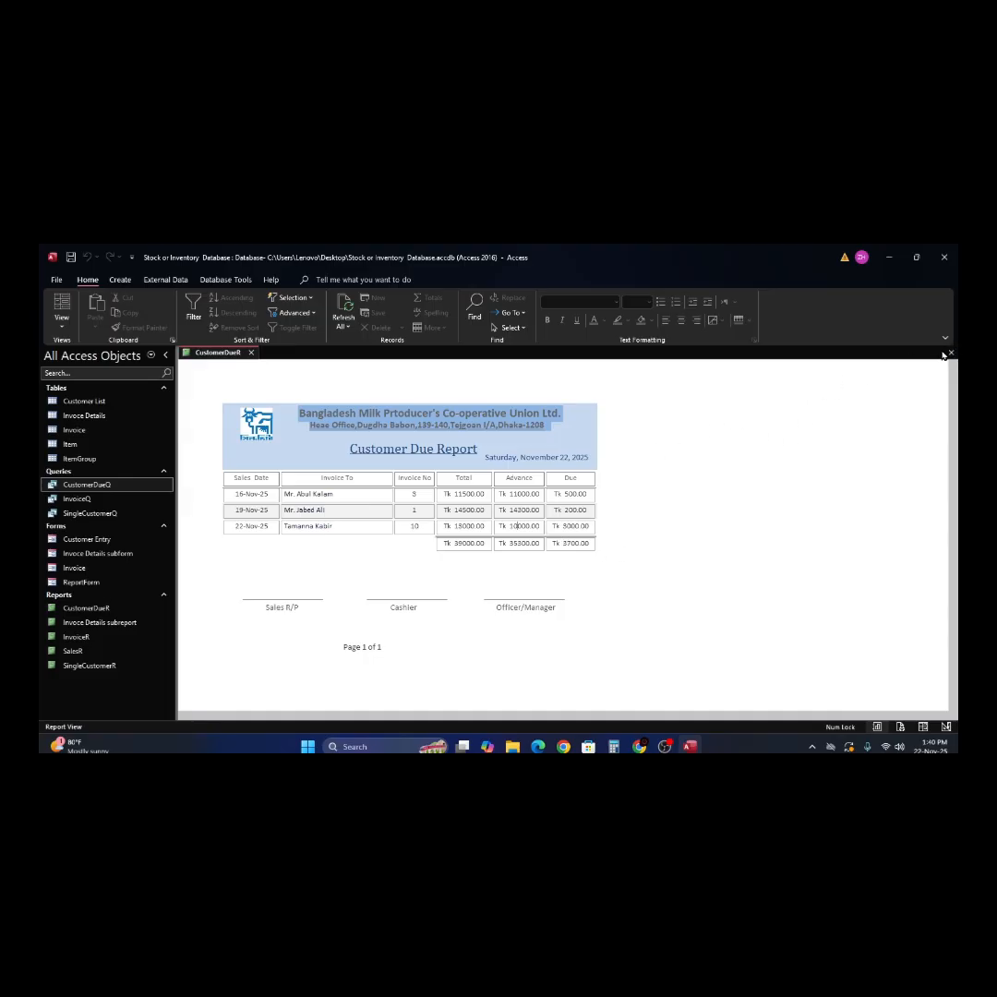
- Inspect the CustomerDueR report's footer section in its design, return to the report view and check the Advance total
{"action": "right_click", "coordinate": [828, 439]}
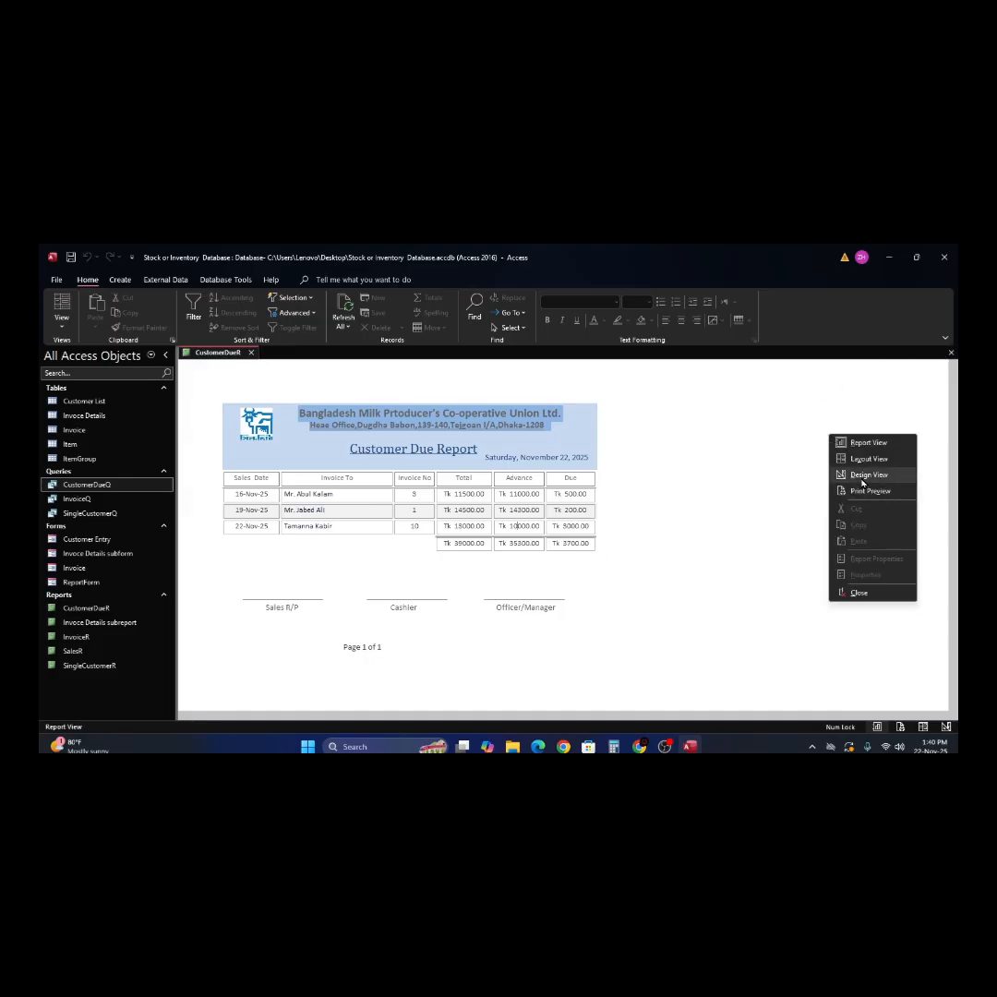
{"action": "left_click", "coordinate": [863, 474]}
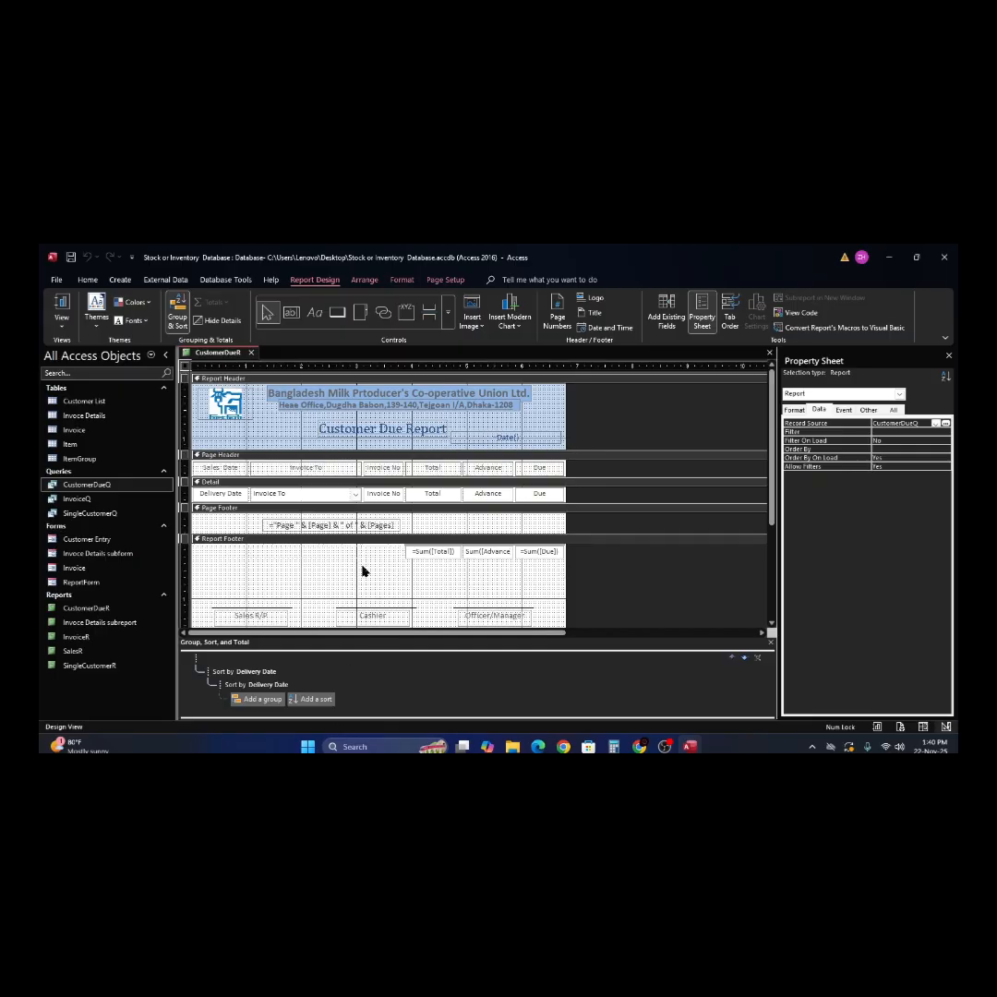
{"action": "left_click", "coordinate": [490, 579]}
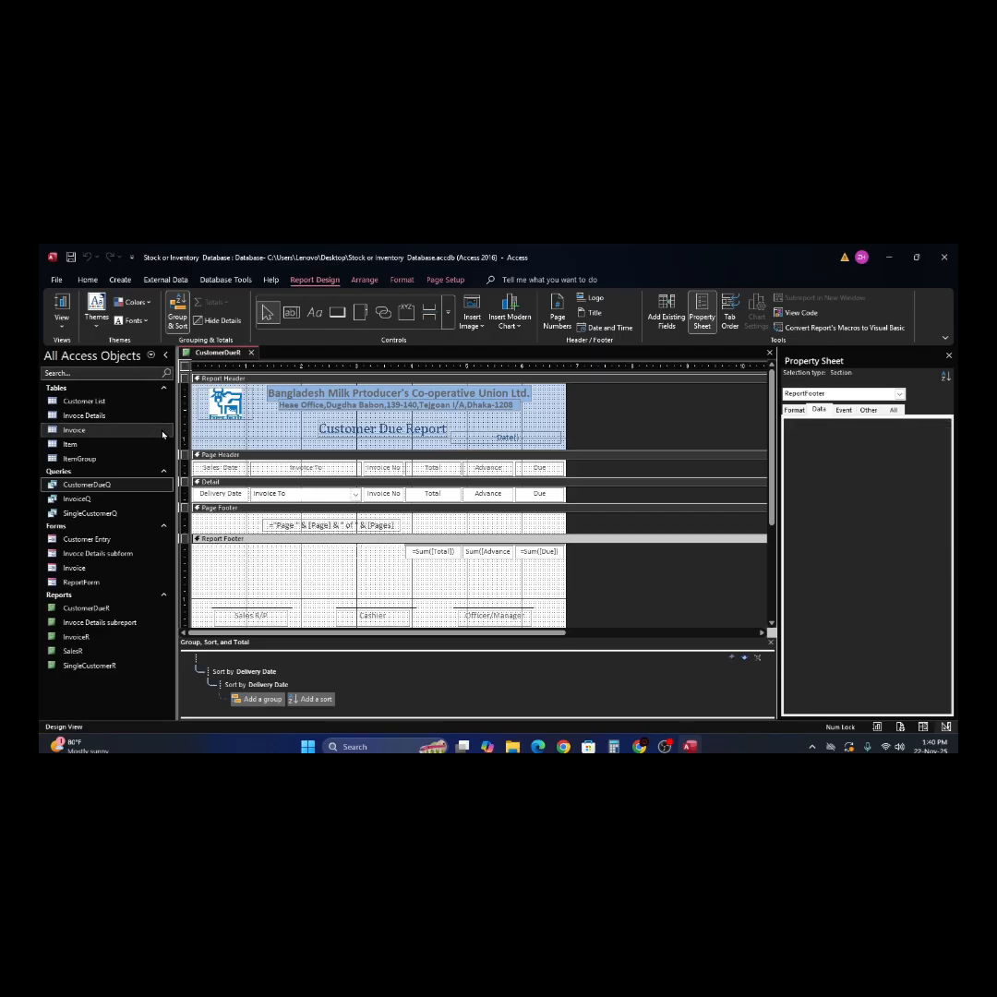
{"action": "left_click", "coordinate": [62, 309]}
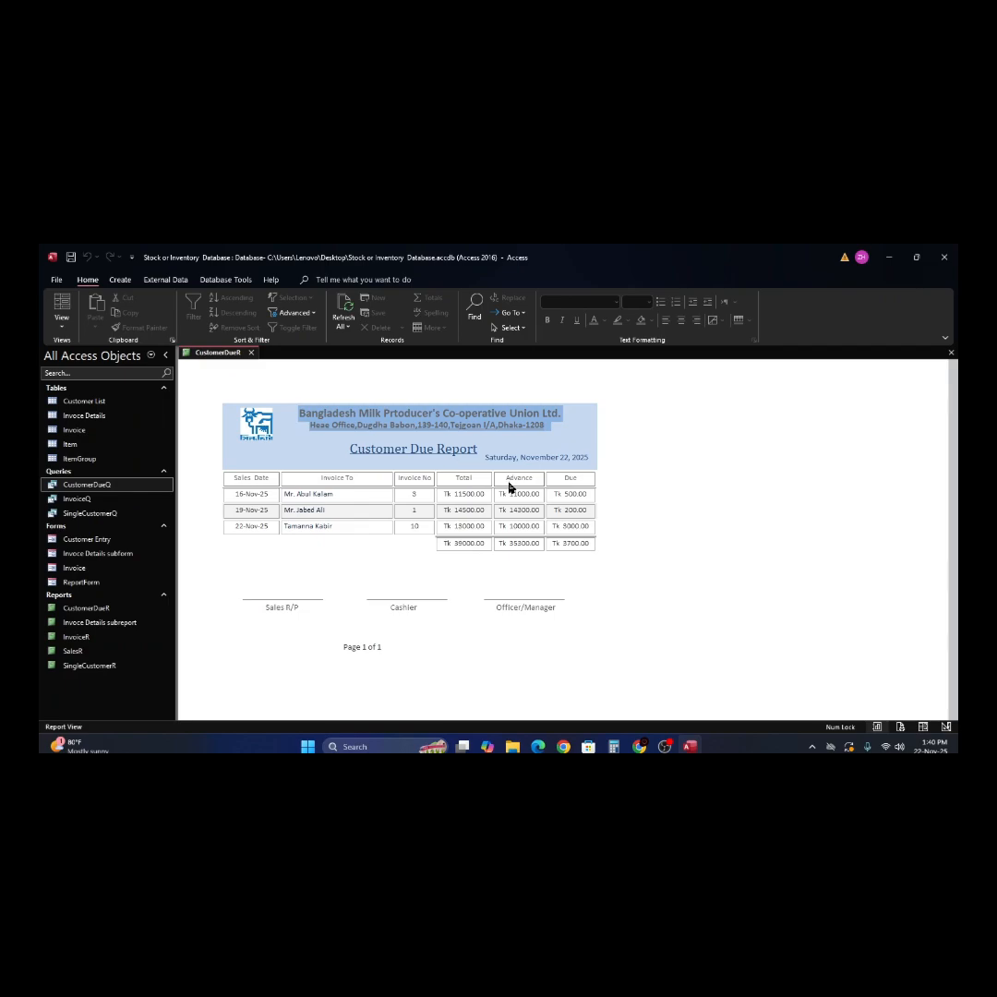
{"action": "left_click", "coordinate": [511, 544]}
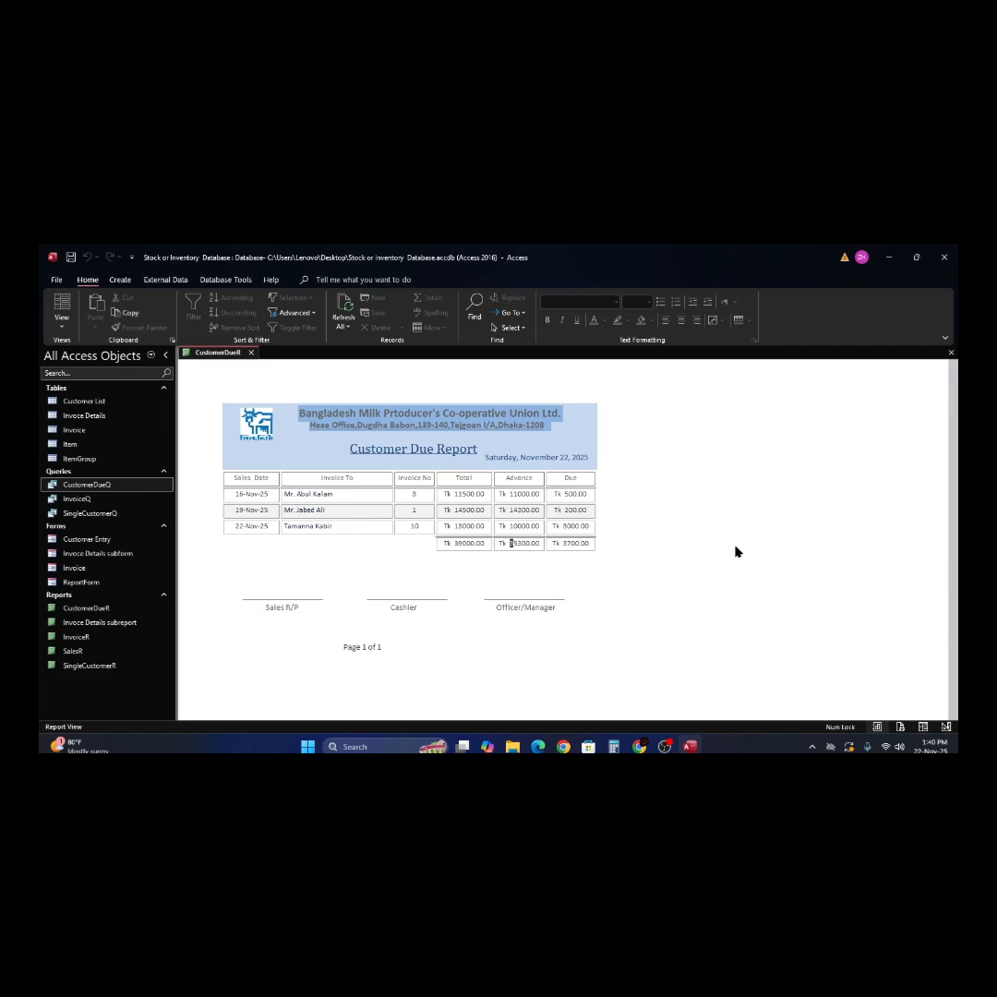
- Close the CustomerDueR report and exit the database program, agreeing to empty the clipboard
{"action": "left_click", "coordinate": [950, 354]}
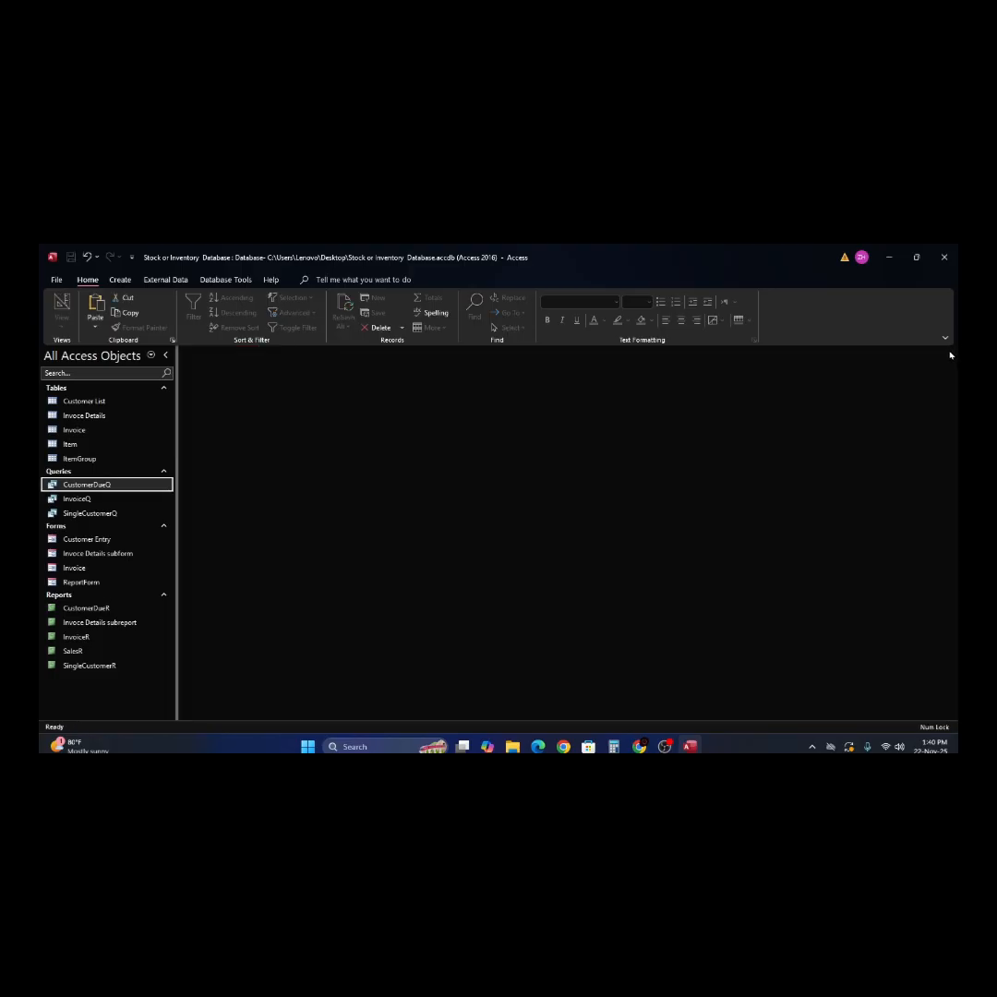
{"action": "left_click", "coordinate": [945, 261]}
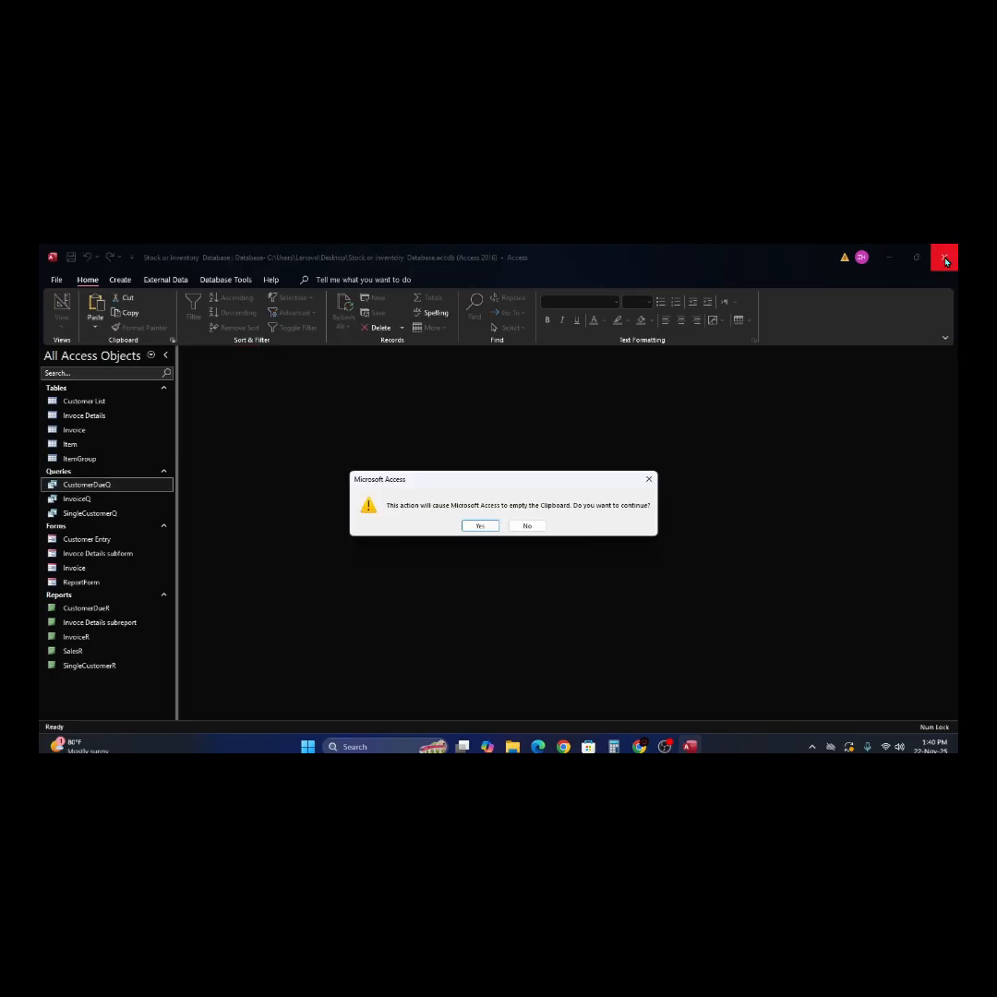
{"action": "left_click", "coordinate": [482, 526]}
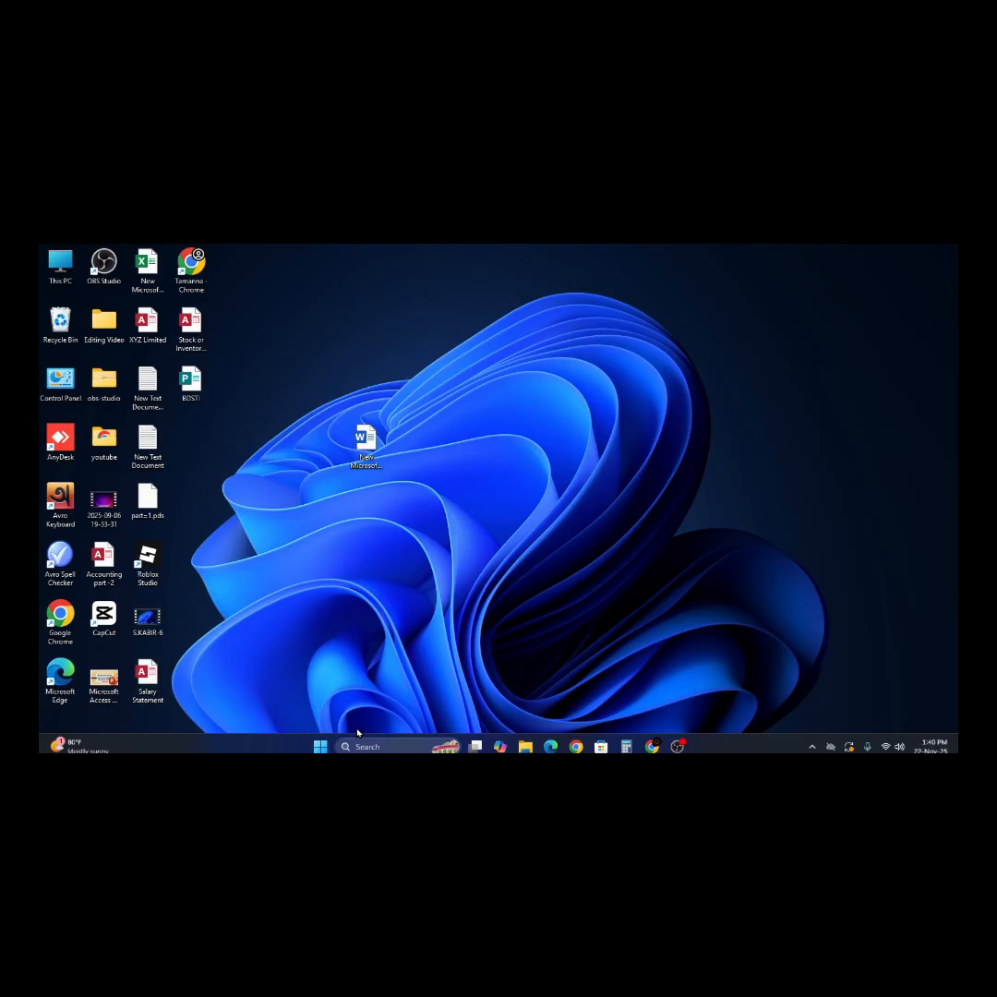
{"action": "right_click", "coordinate": [676, 744]}
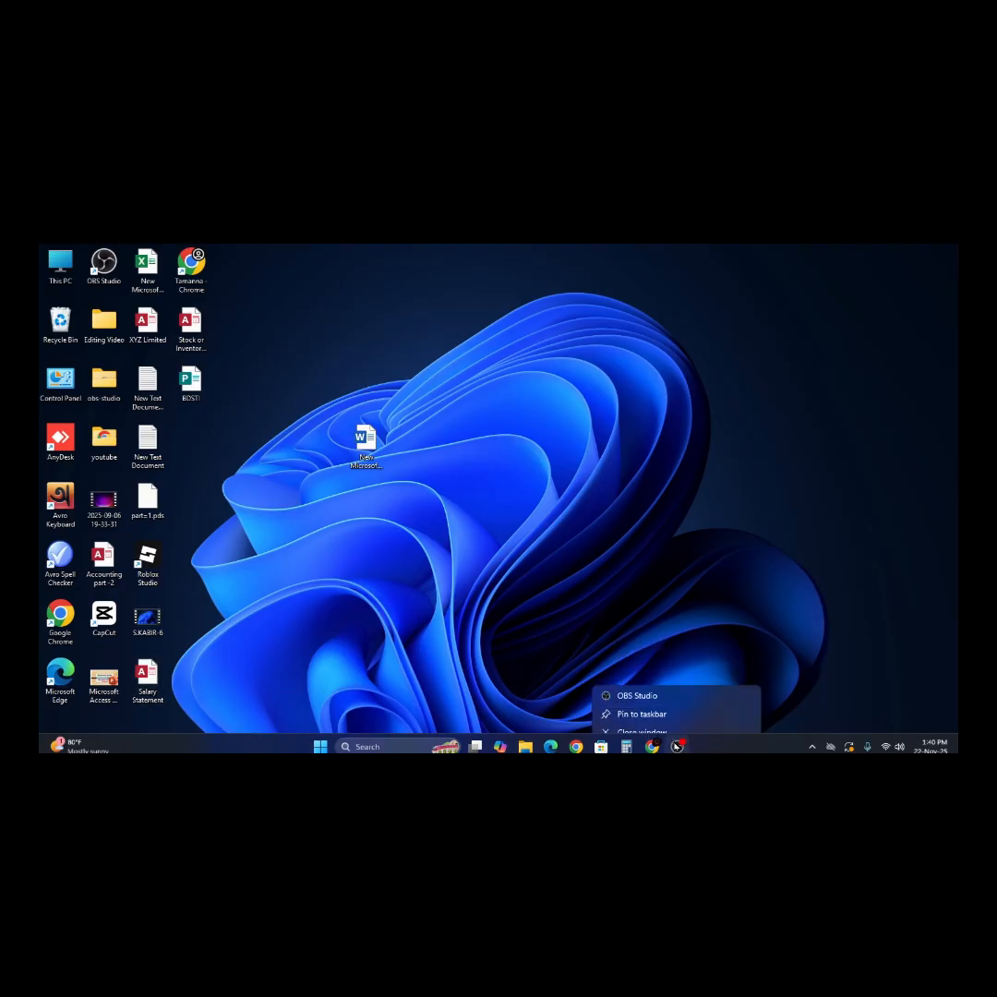